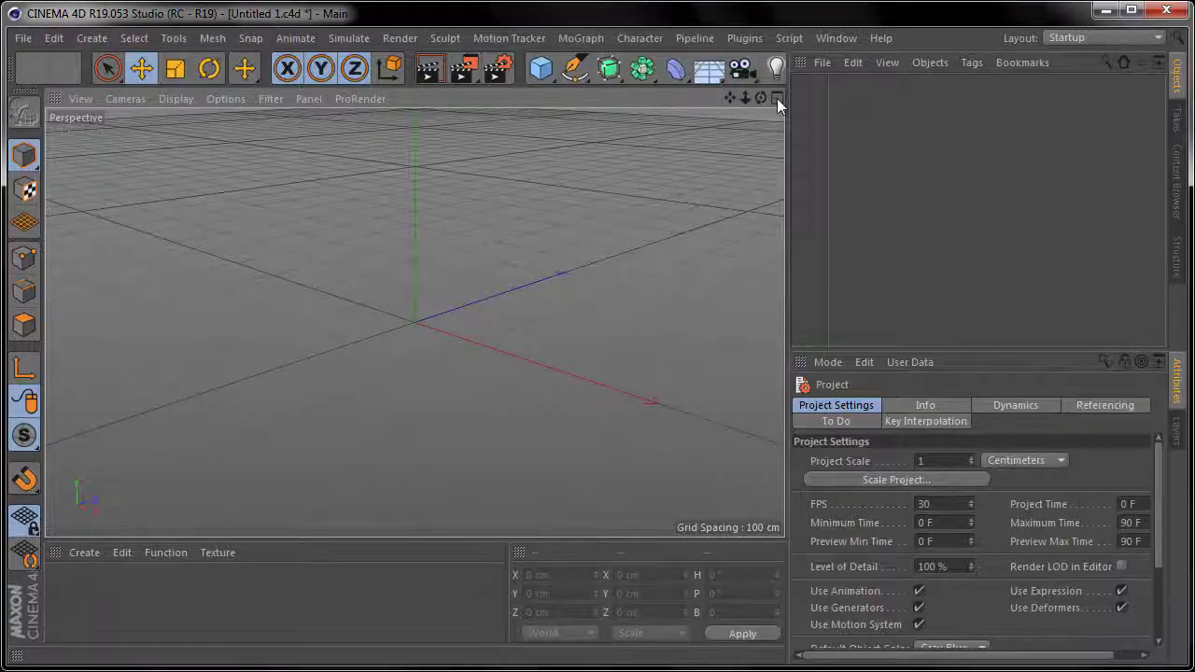
Load the headphones reference image as the Front view background.
click(777, 98)
click(761, 323)
key(shift+v)
click(1135, 493)
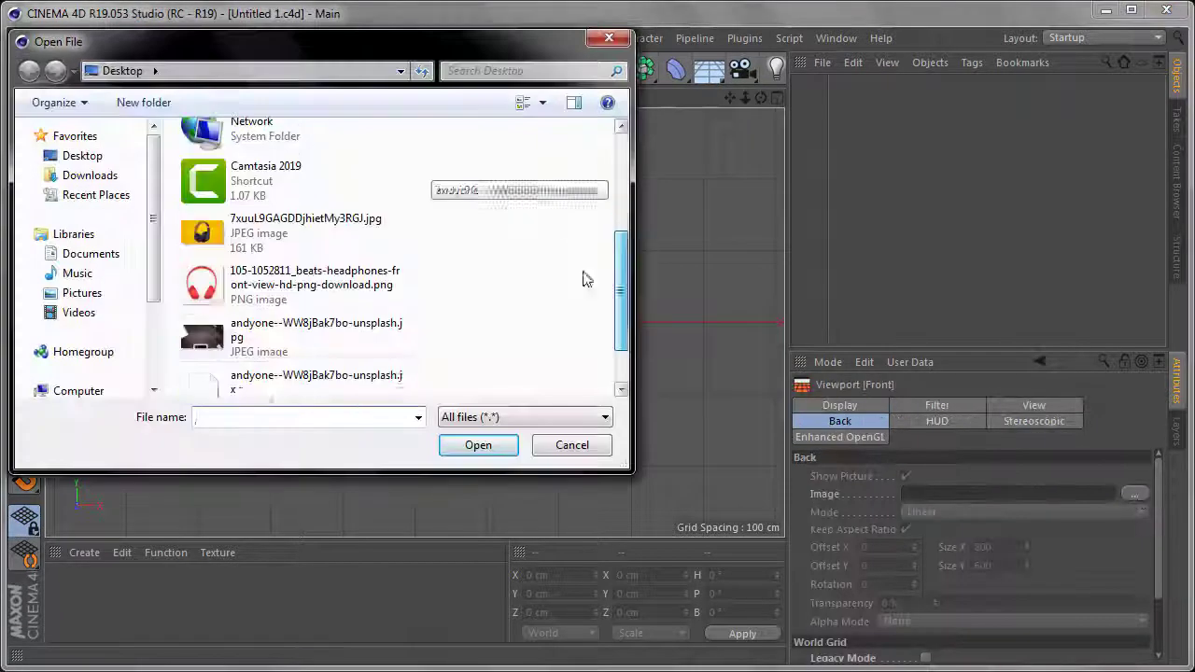
double_click(267, 277)
scroll(461, 249, up, 3)
Trace the headband's curved outline with a Pen spline.
click(576, 68)
click(372, 188)
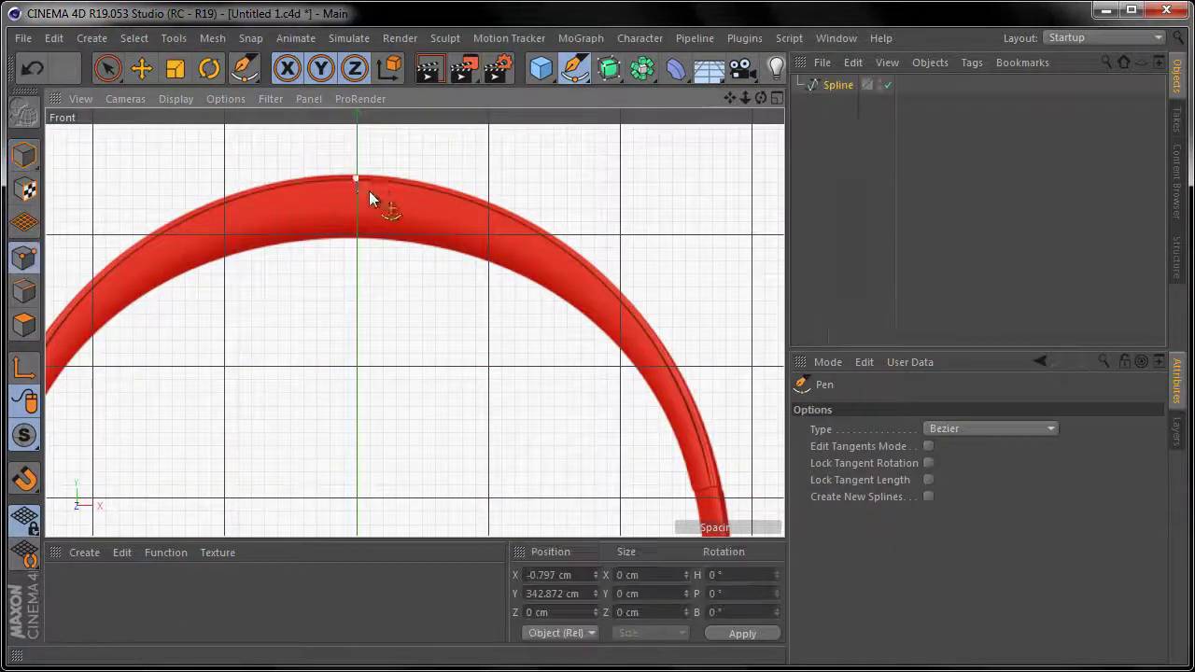
alt+middle_drag(369, 191, 228, 118)
drag(569, 407, 626, 641)
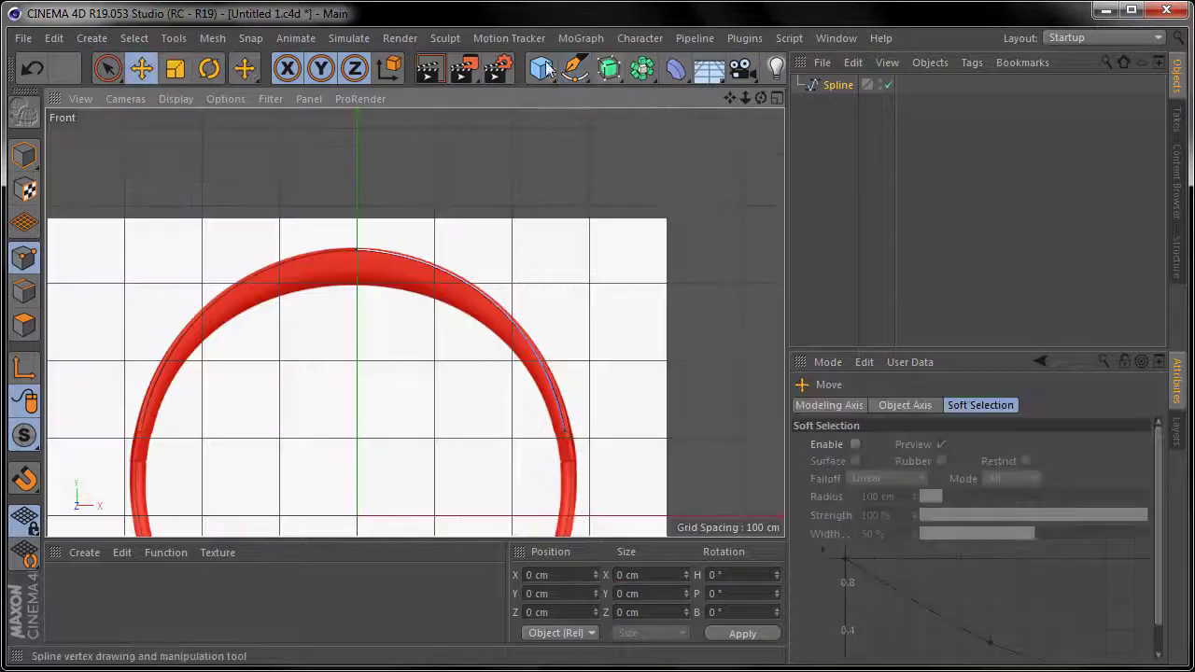
Add a Rectangle profile and a Sweep, nesting the rectangle and spline inside it.
click(244, 69)
click(112, 229)
click(608, 68)
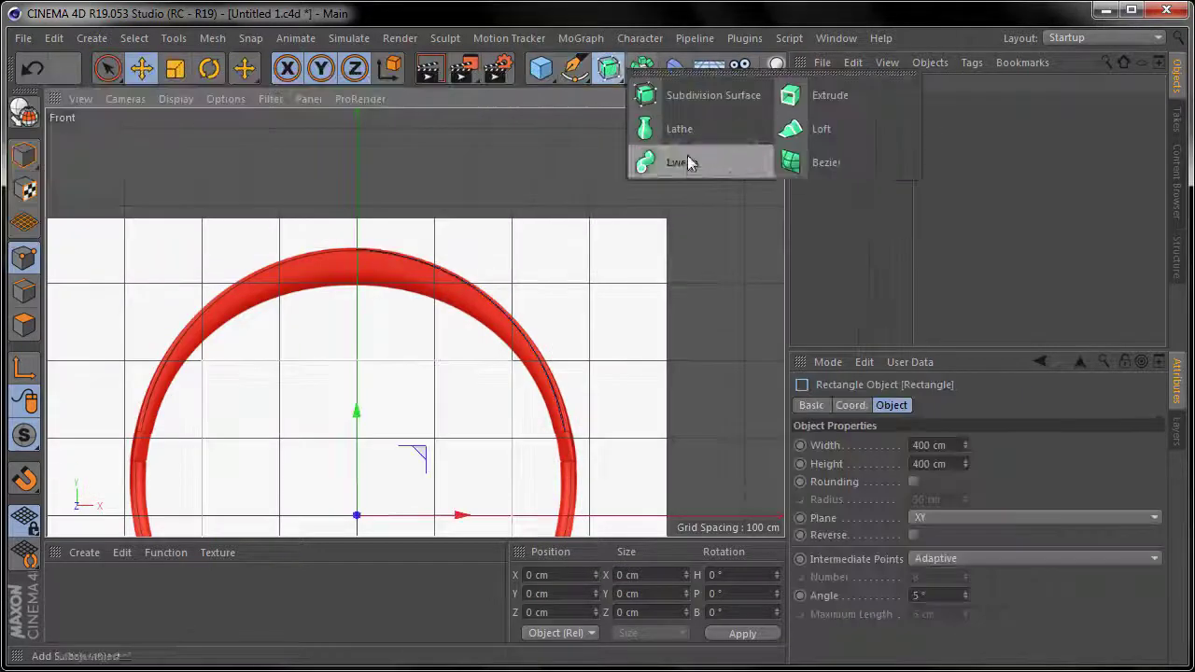
click(689, 163)
drag(857, 104, 839, 85)
Size the rectangle profile to 8 × 50 cm and convert the Sweep to polygons.
click(858, 104)
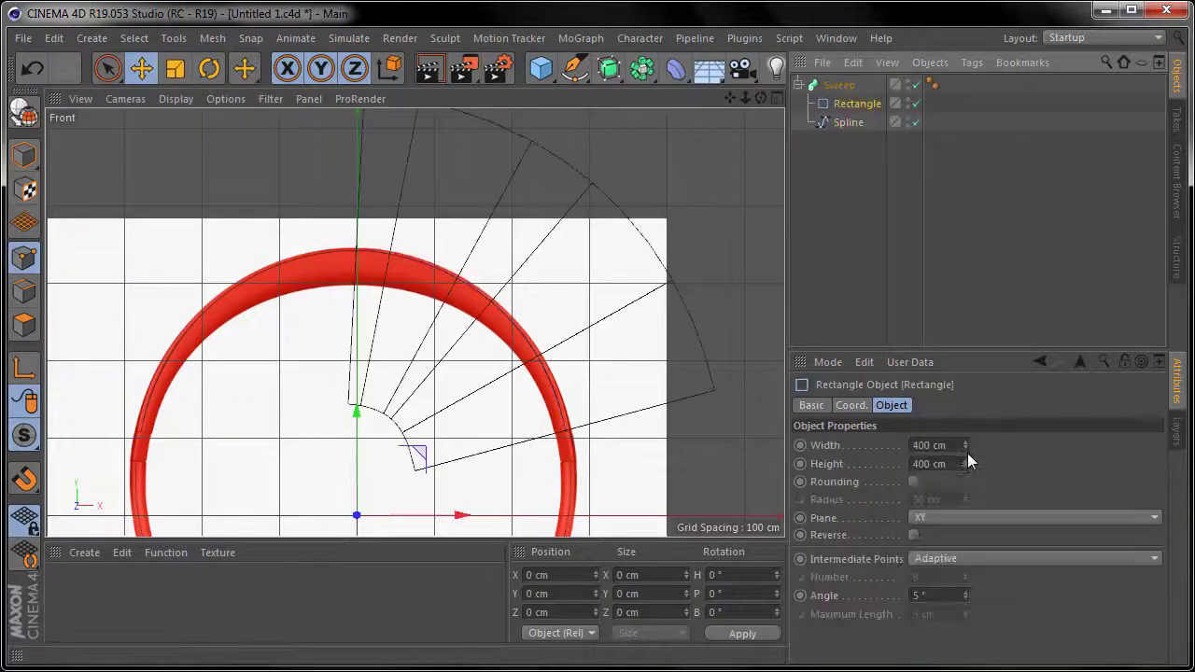
drag(965, 445, 925, 445)
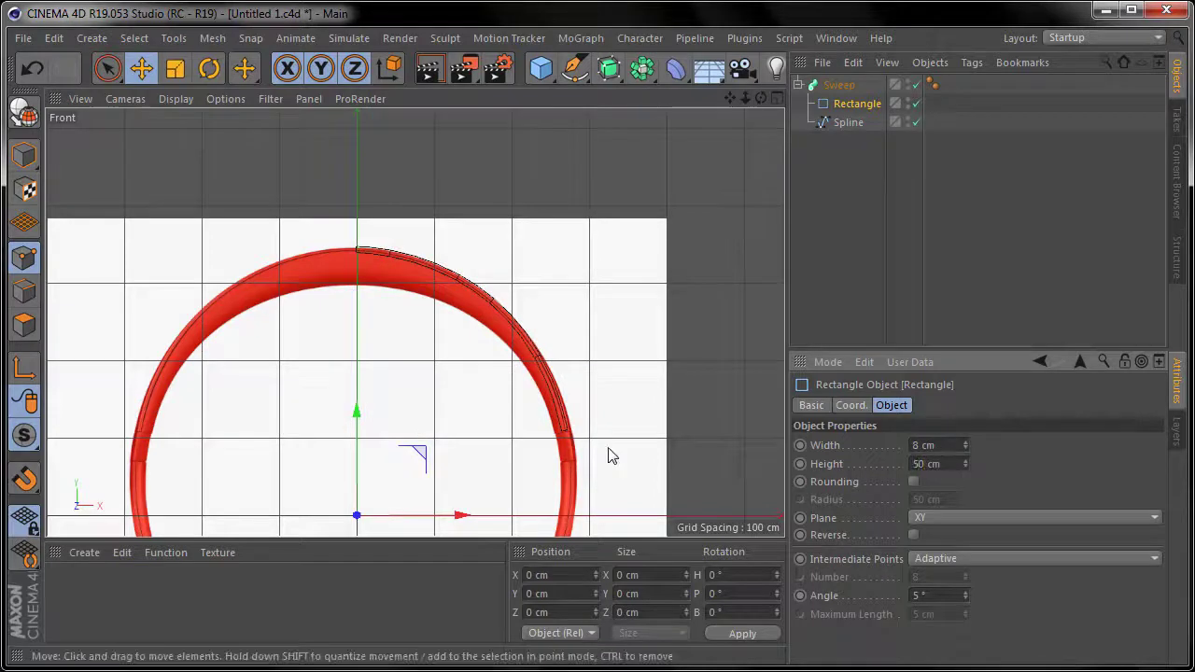
click(848, 123)
click(838, 85)
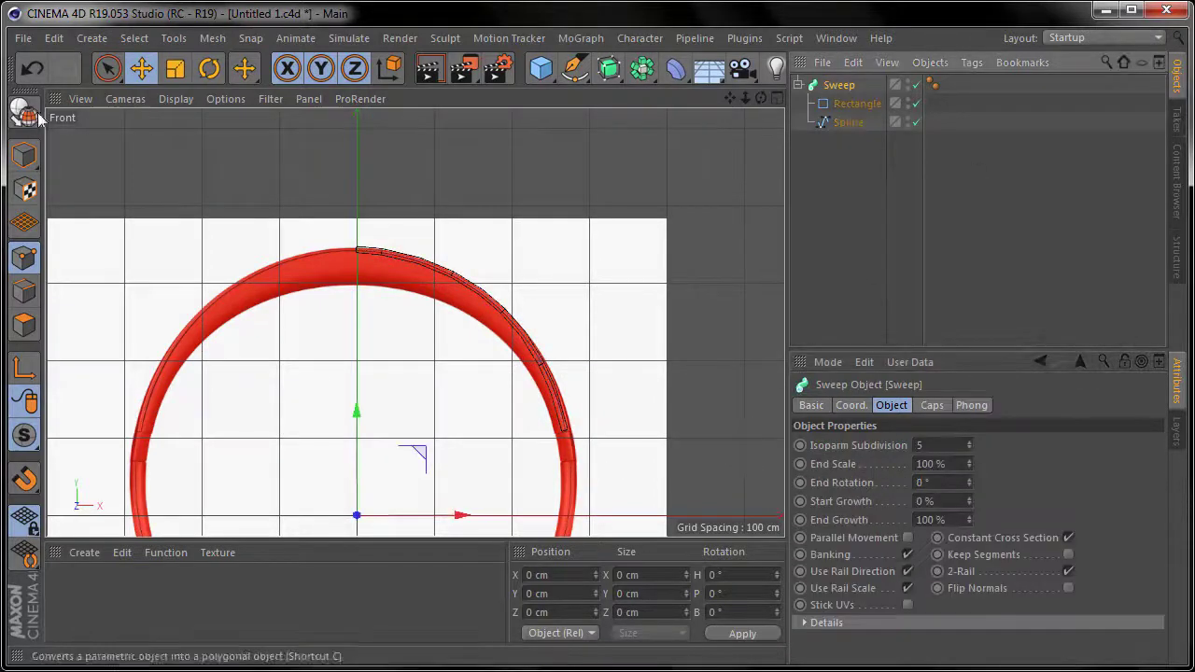
click(24, 112)
scroll(389, 259, up, 5)
Move the band's points onto the reference headband curve, then check it in Perspective.
key(t)
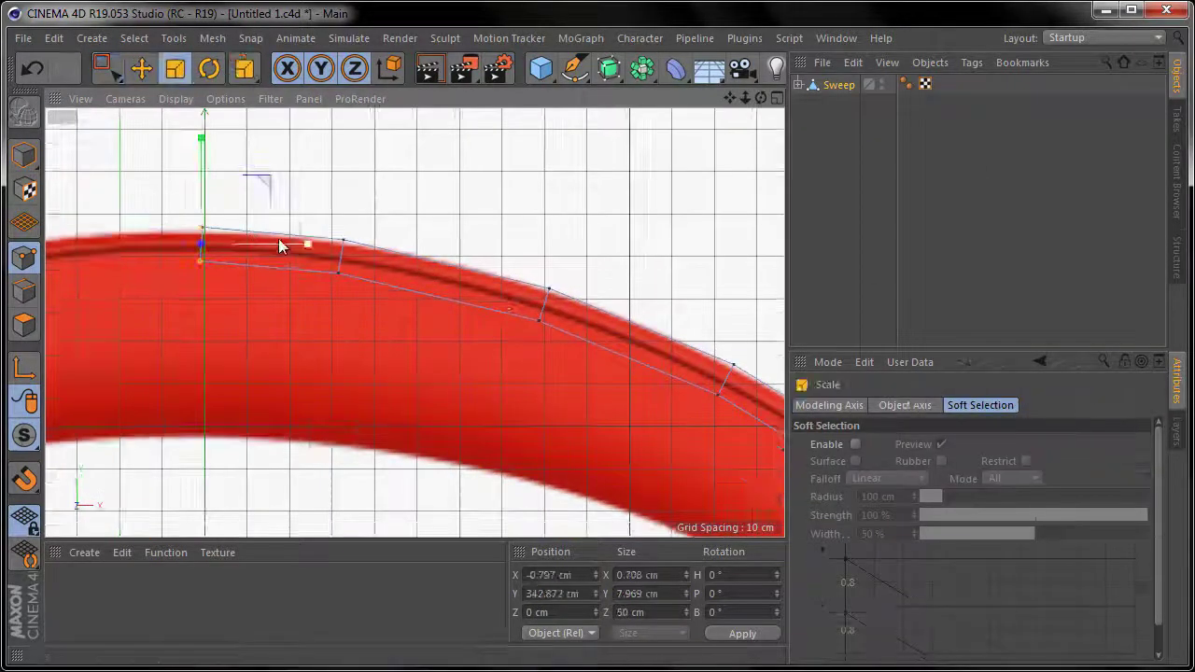
key(0)
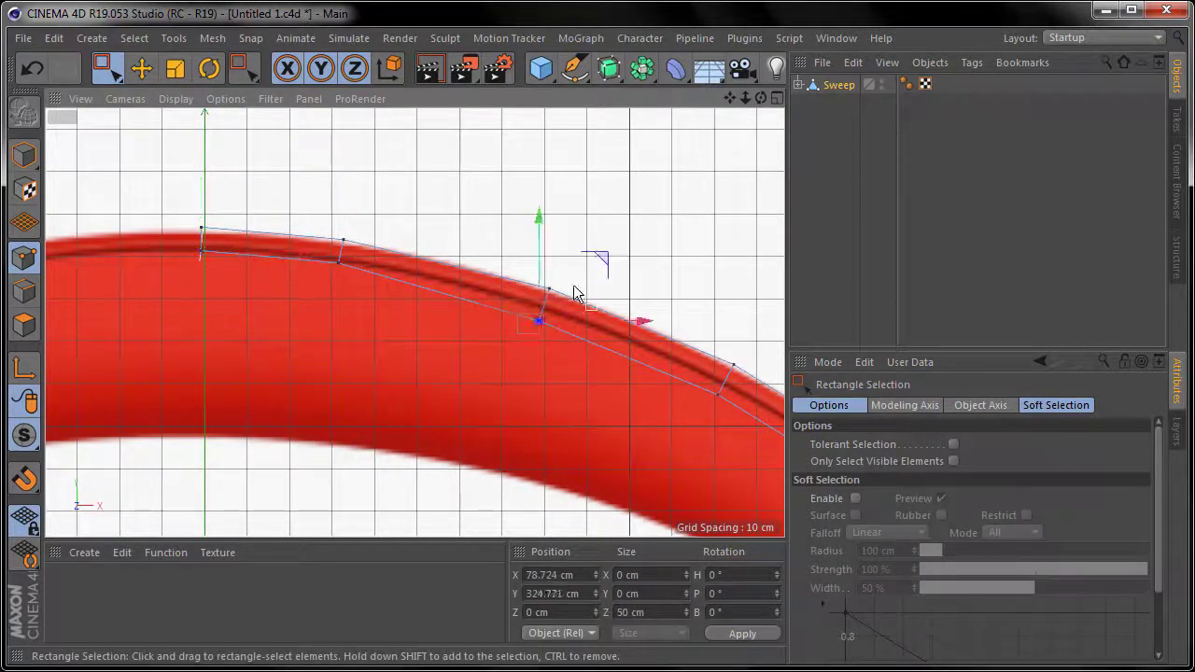
alt+middle_drag(533, 266, 653, 371)
mouse_move(681, 256)
alt+middle_down()
mouse_move(699, 302)
mouse_move(512, 260)
alt+middle_up()
mouse_move(677, 314)
alt+middle_down()
mouse_move(603, 408)
mouse_move(571, 366)
alt+middle_up()
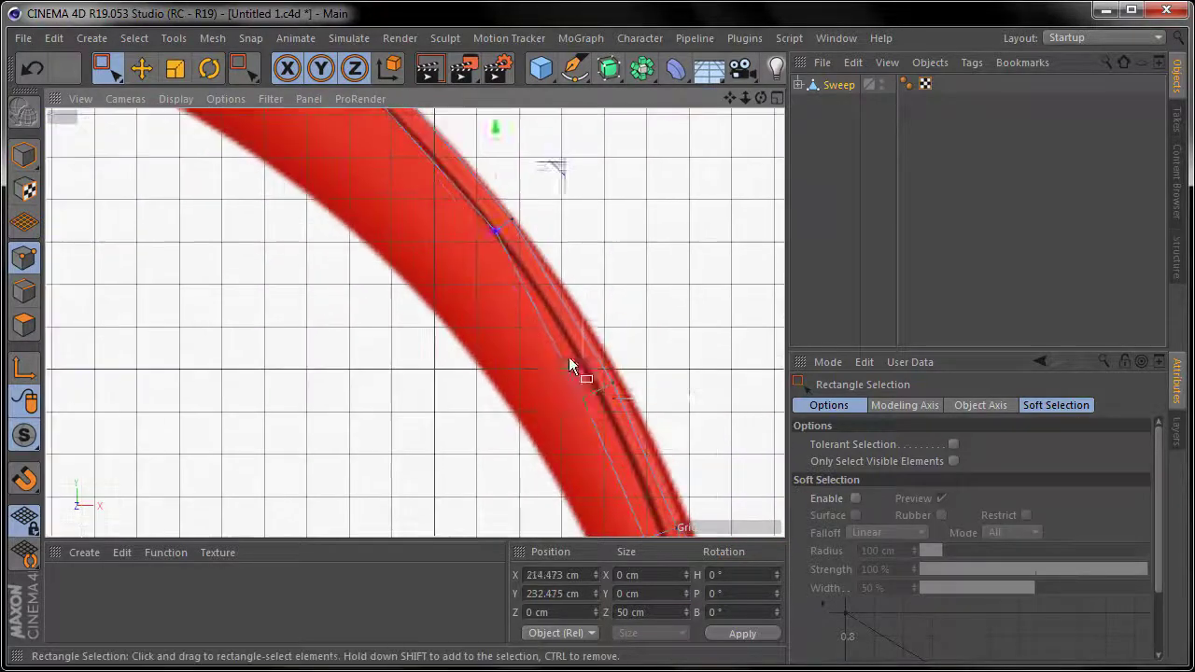
alt+middle_drag(667, 337, 603, 329)
alt+middle_drag(568, 370, 548, 390)
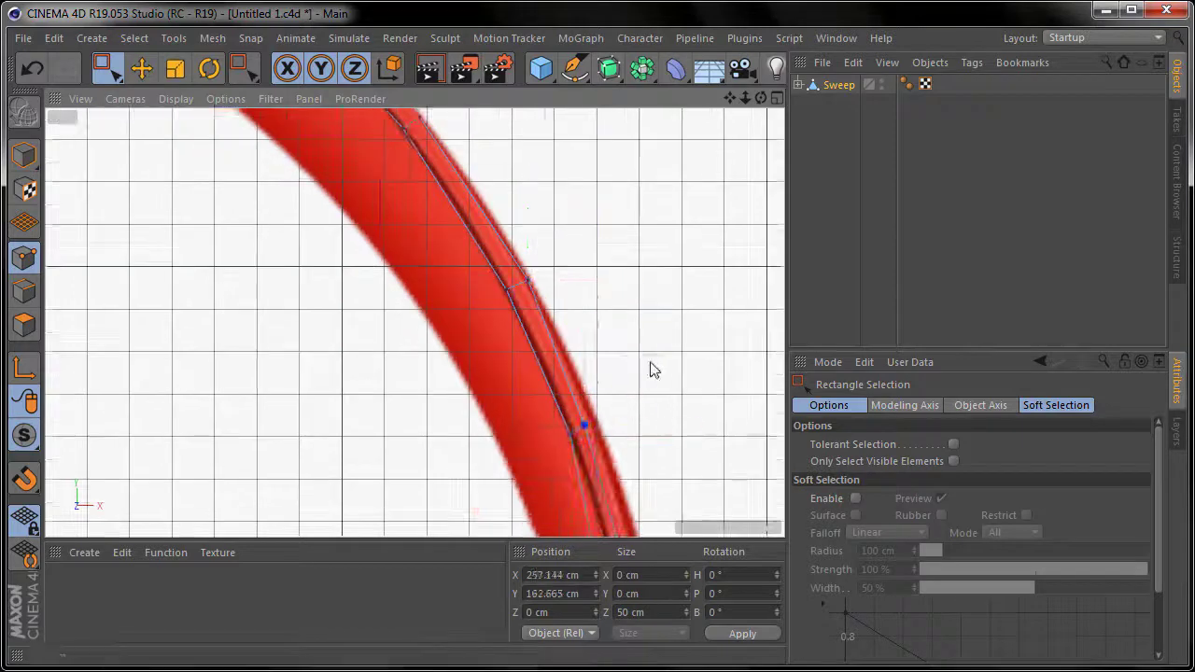
alt+middle_drag(651, 371, 500, 416)
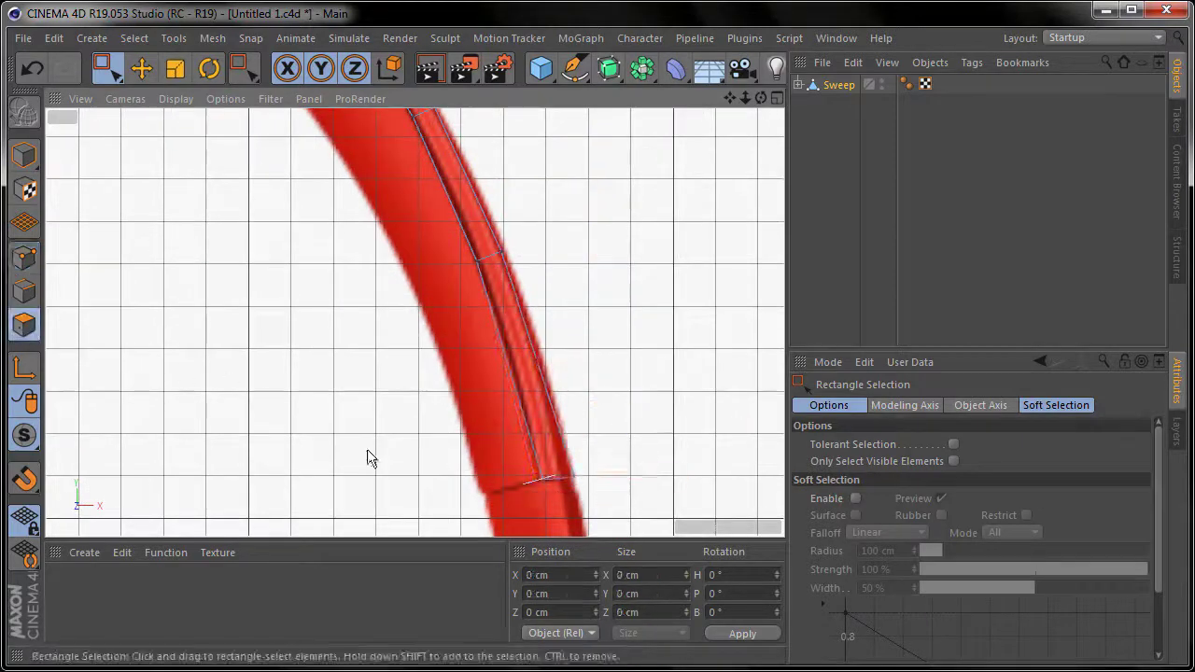
click(824, 93)
key(F1)
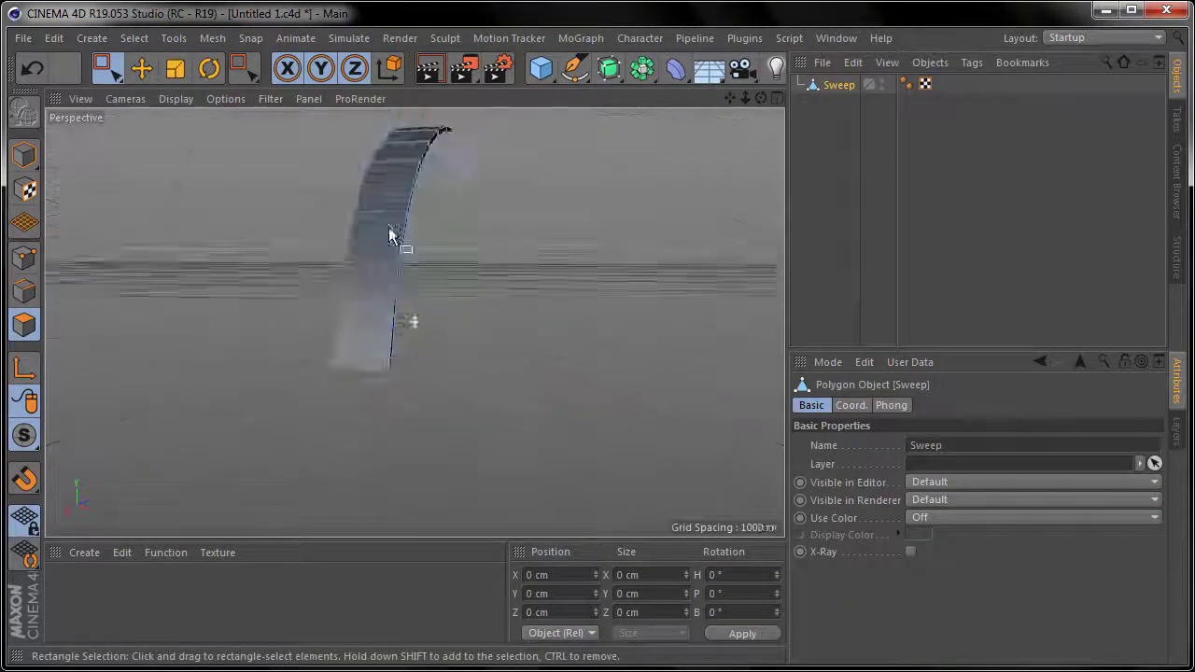
Split the band's lower polygons off into a new Sweep.1 object.
key(m)
key(d)
middle_click(776, 112)
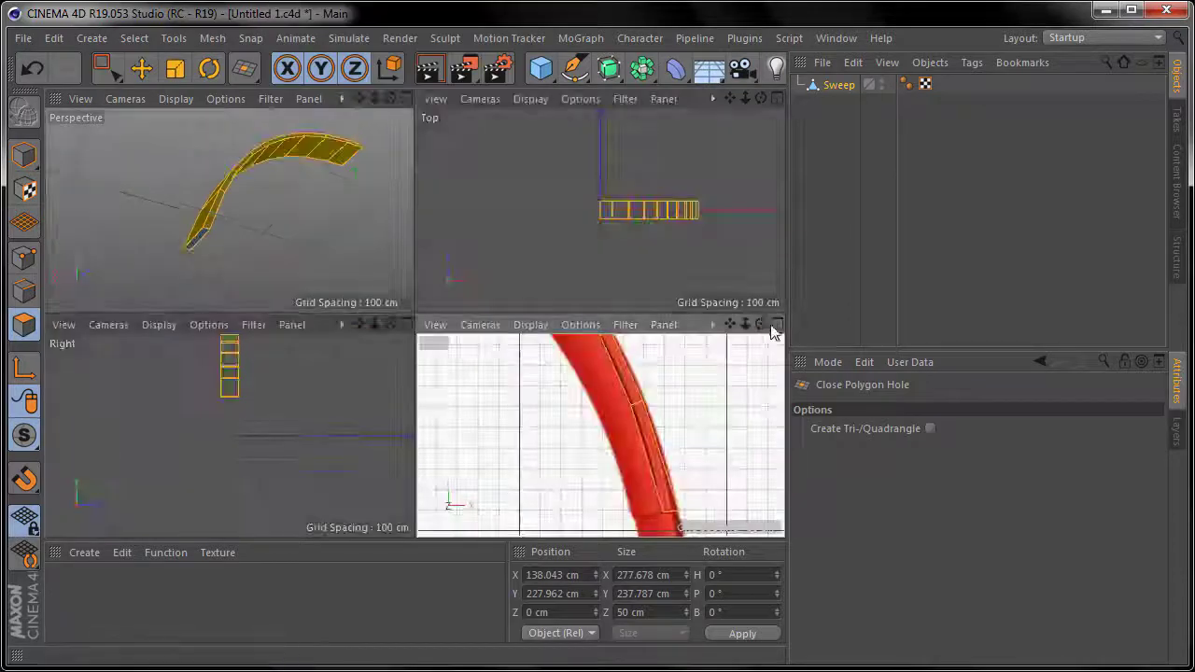
middle_click(772, 328)
right_click(682, 373)
click(741, 648)
click(829, 105)
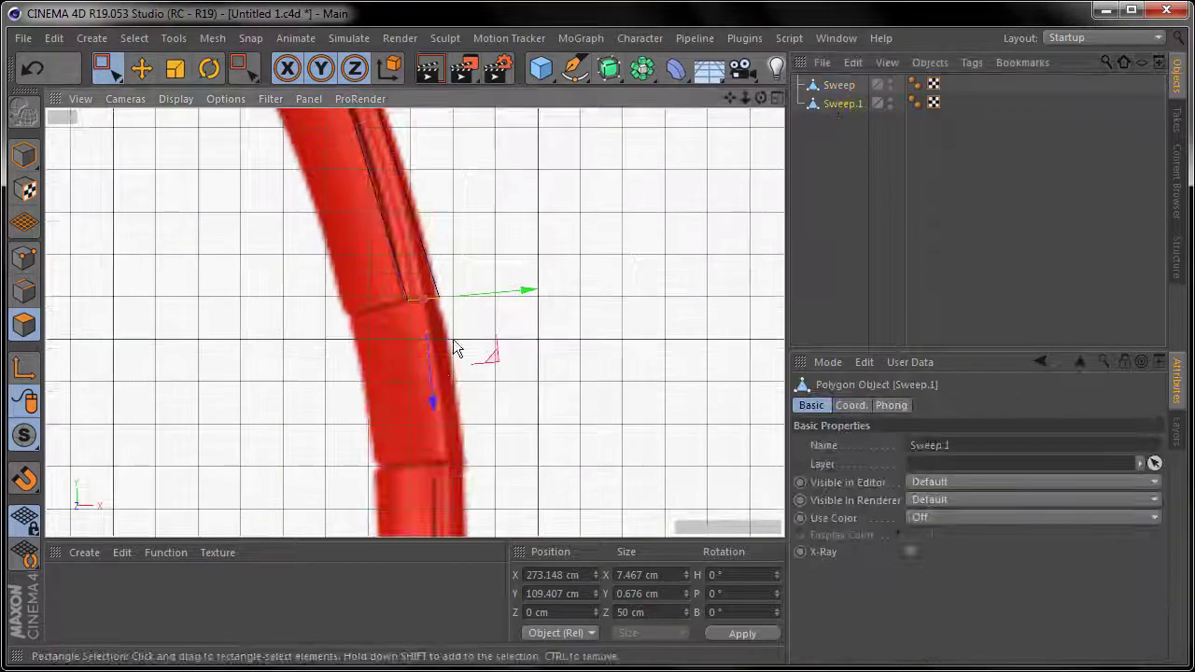
Extrude Sweep.1's end to extend the band into a thicker block.
right_click(471, 346)
click(504, 346)
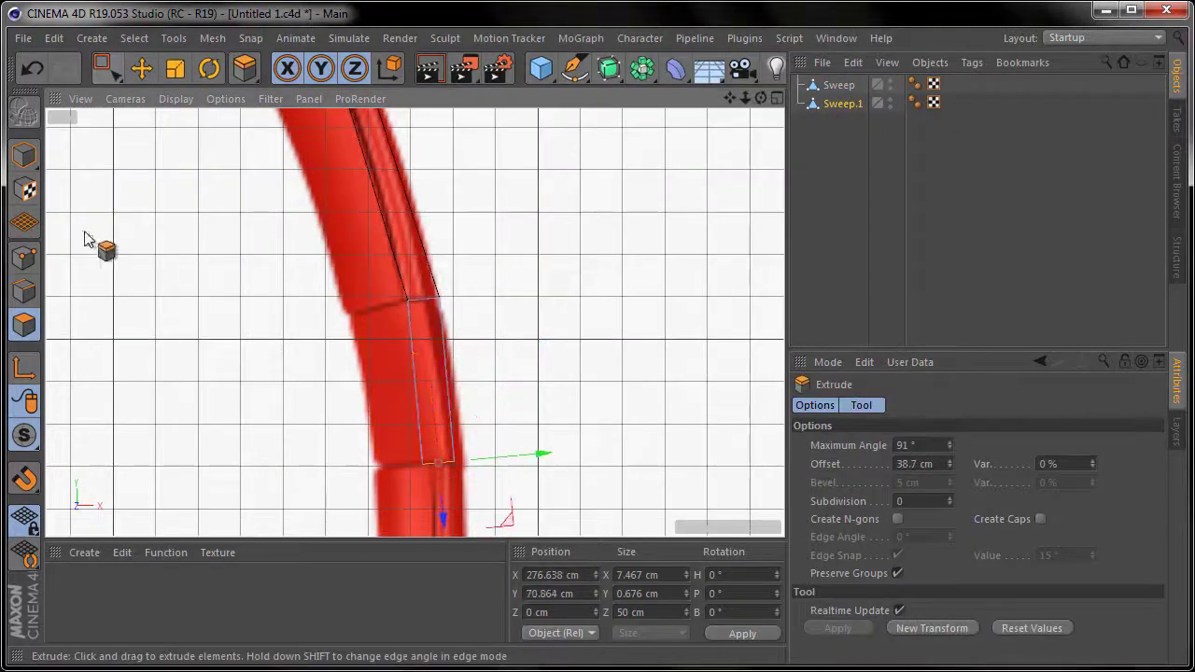
drag(106, 68, 150, 103)
scroll(343, 385, up, 3)
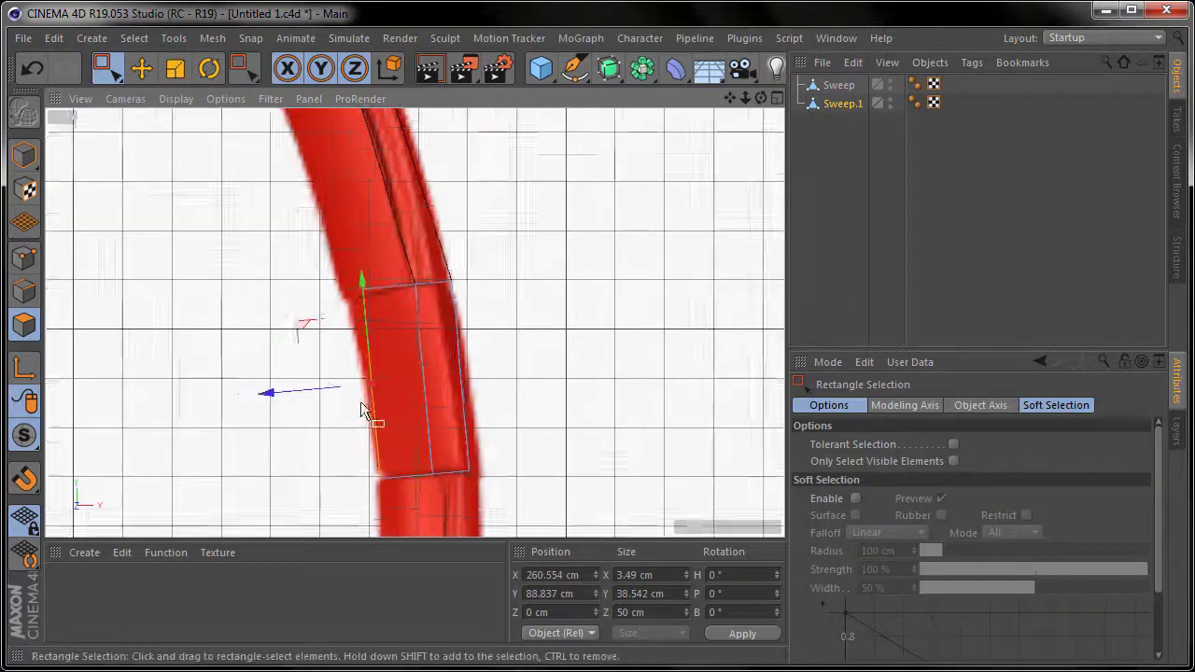
drag(521, 461, 546, 523)
alt+middle_drag(588, 518, 539, 458)
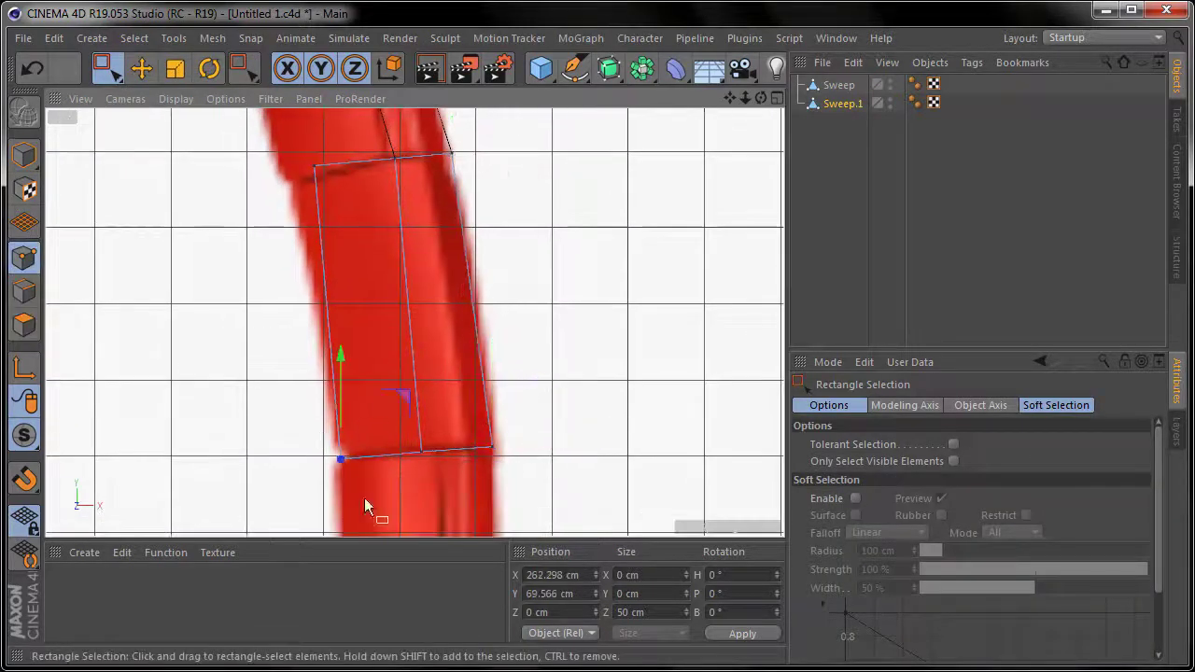
key(F1)
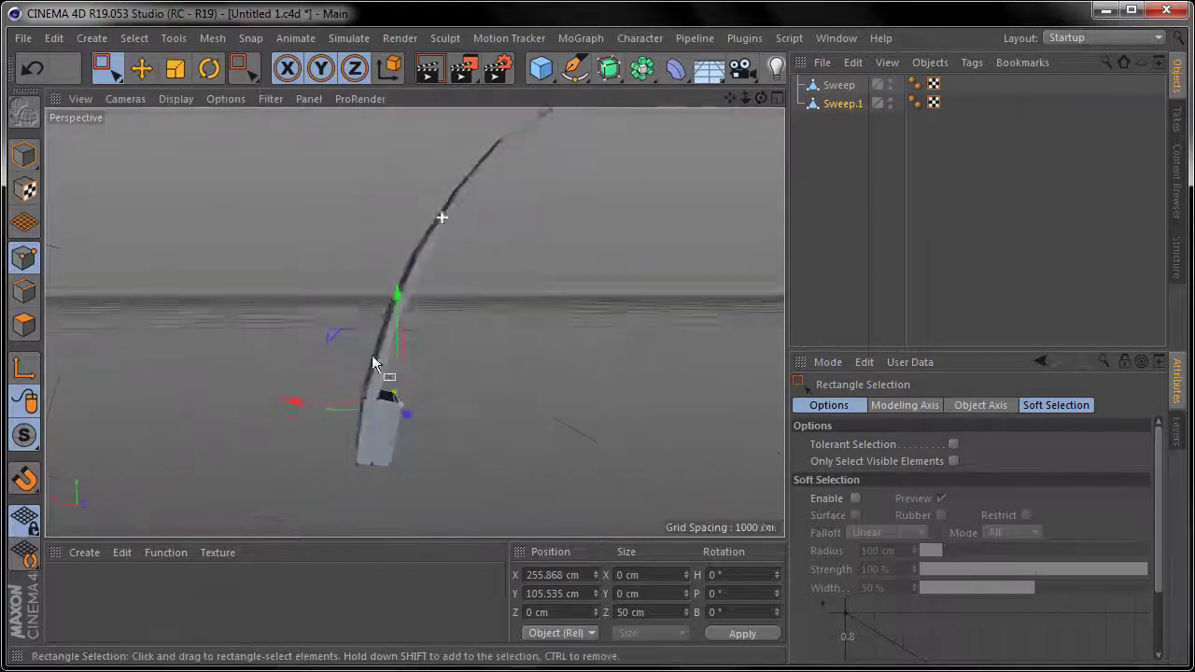
scroll(430, 447, up, 5)
Extrude the block's end face again and apply Normal Scale to it.
right_click(431, 640)
key(Escape)
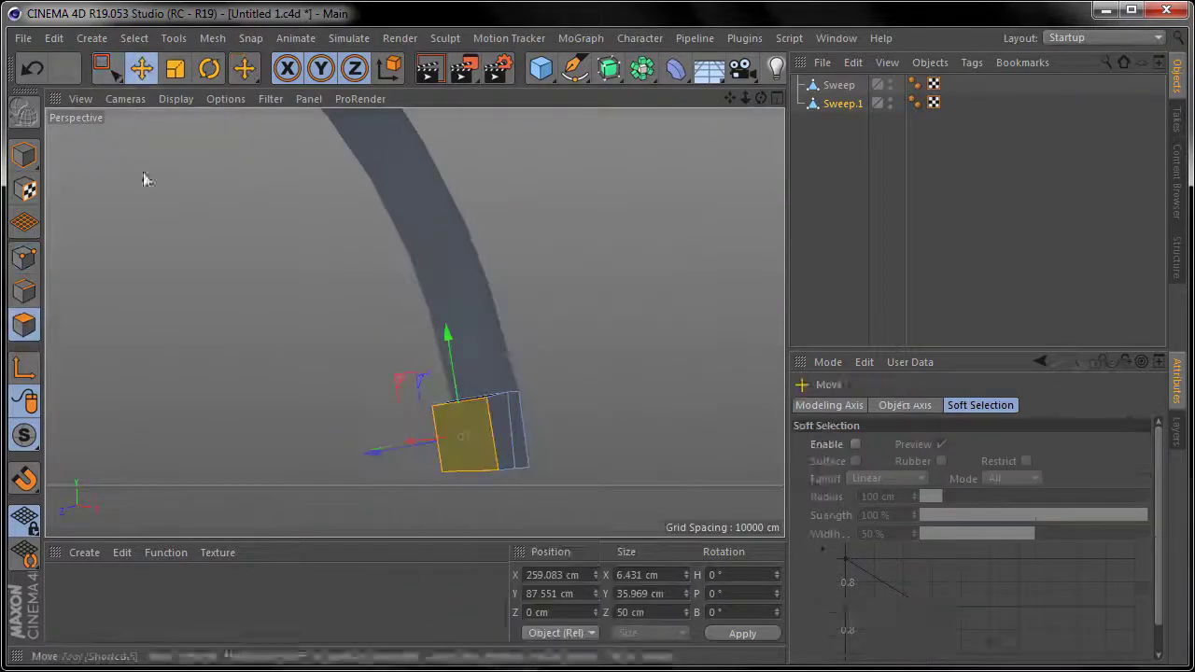
key(d)
scroll(419, 368, up, 3)
right_click(551, 411)
click(564, 402)
Scale the block's end face inward in depth.
mouse_move(535, 446)
alt+mouse_down()
mouse_move(413, 424)
mouse_move(315, 221)
alt+mouse_up()
key(t)
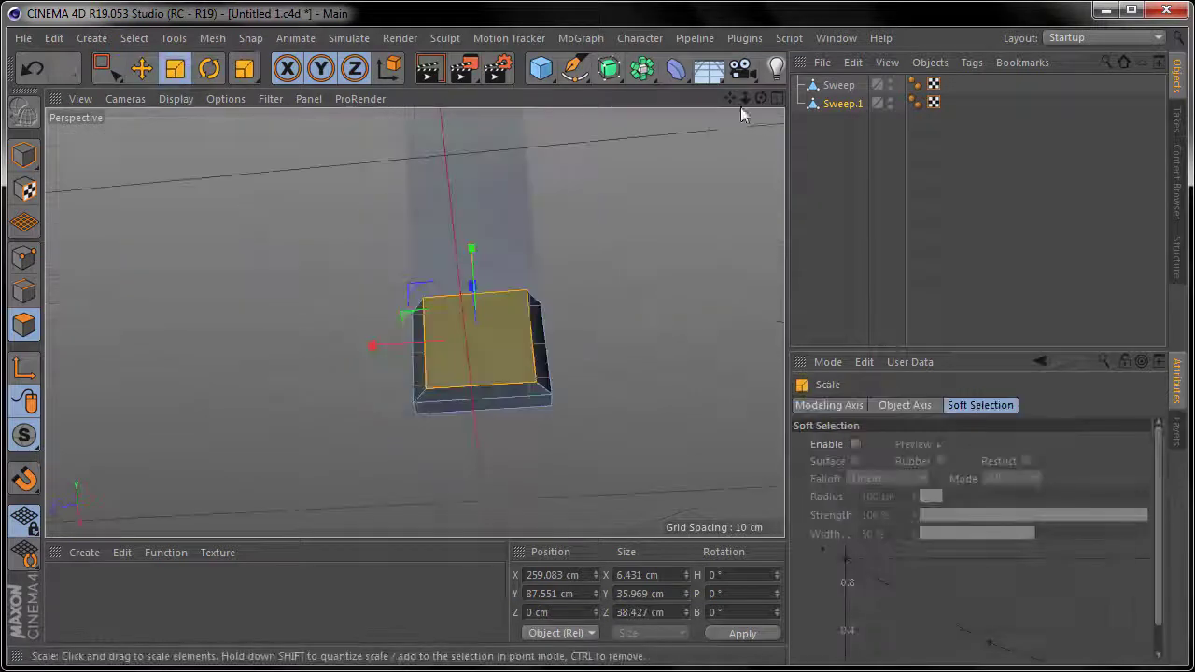
key(F5)
key(F1)
mouse_move(374, 339)
mouse_down()
mouse_move(423, 433)
mouse_move(392, 374)
mouse_up()
scroll(392, 374, up, 5)
click(106, 67)
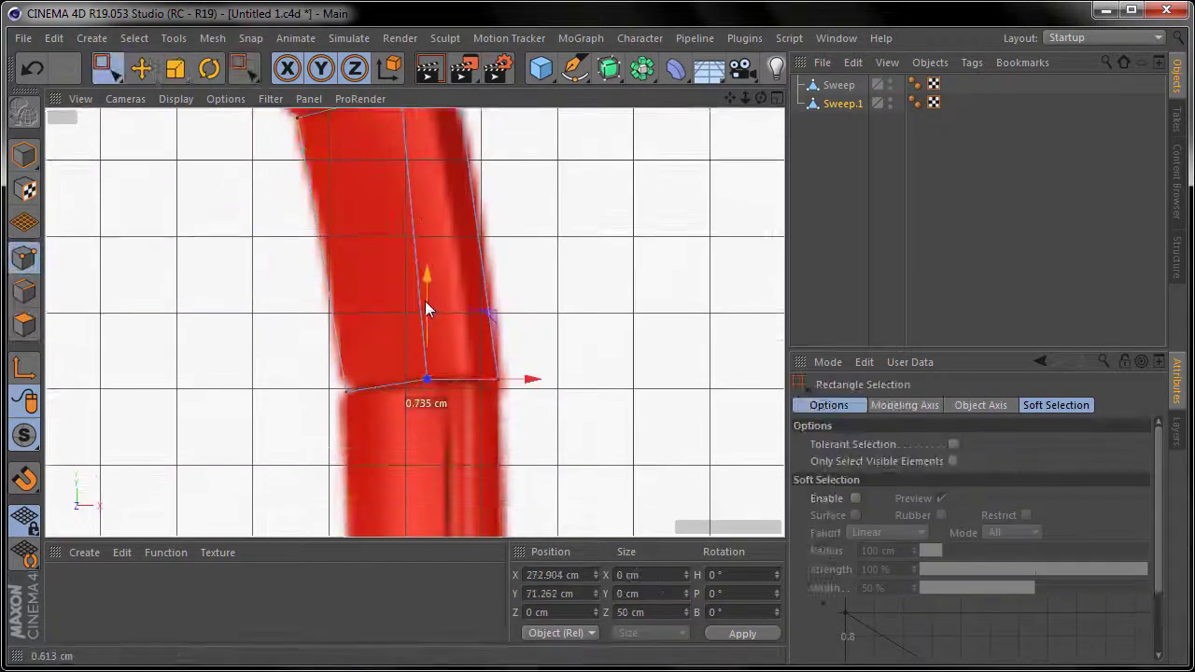
right_click(430, 451)
Split the block off as Sweep.2 and move it up along the band.
click(495, 608)
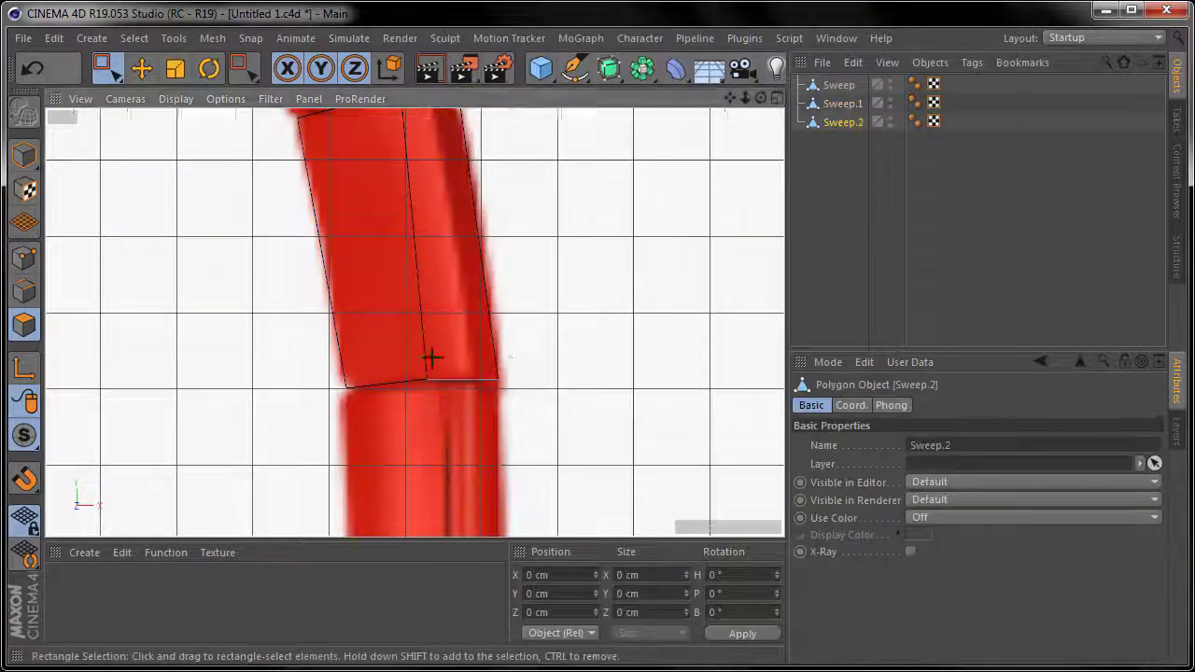
scroll(427, 355, down, 3)
scroll(516, 304, down, 3)
drag(517, 305, 417, 448)
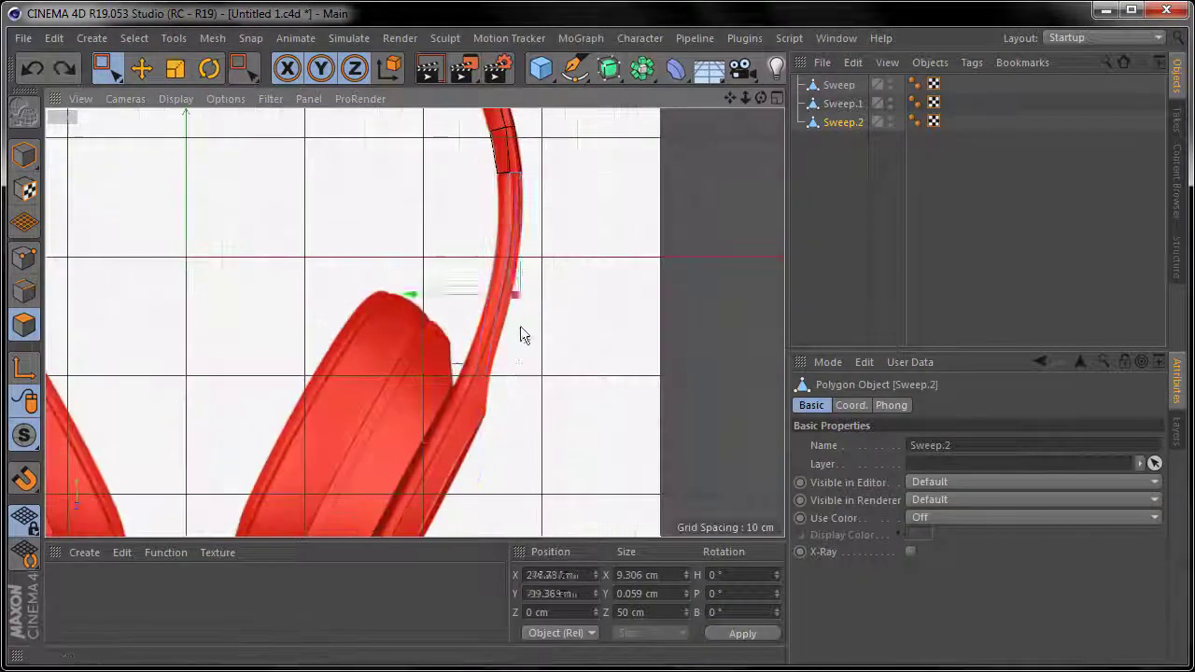
drag(520, 334, 519, 209)
key(d)
Close the polygon holes on Sweep.1.
click(141, 67)
middle_click(373, 131)
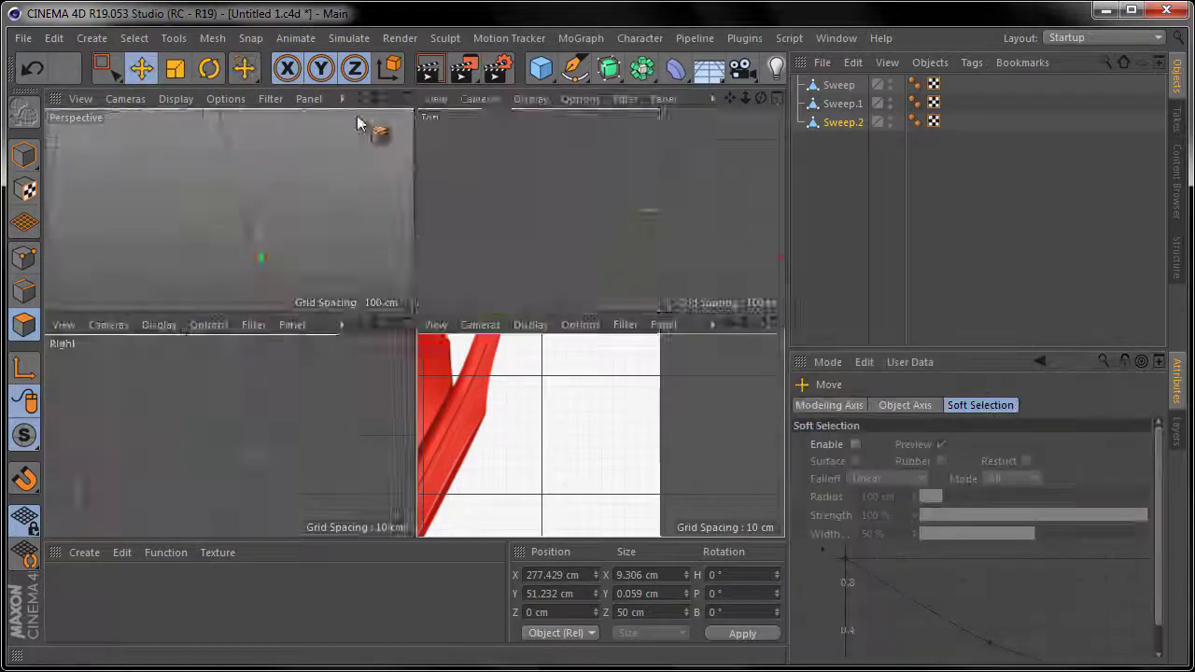
middle_click(374, 131)
click(841, 103)
click(213, 37)
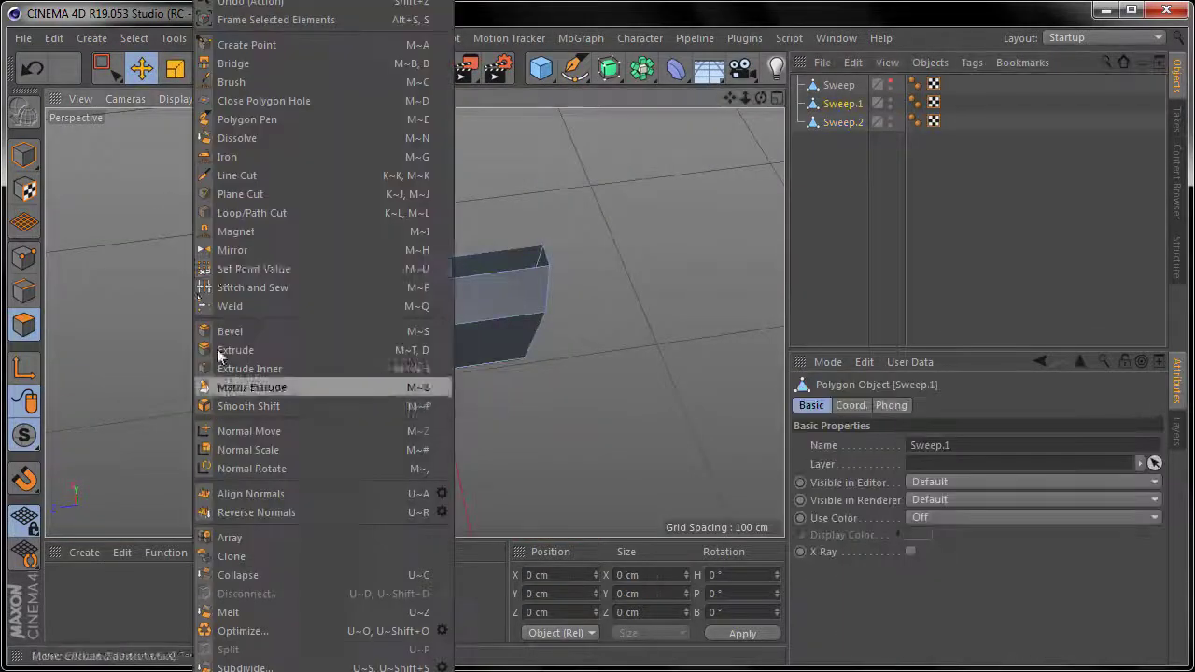
click(259, 106)
Select Sweep.2 in the single Front view with the Move tool active.
key(F4)
click(843, 122)
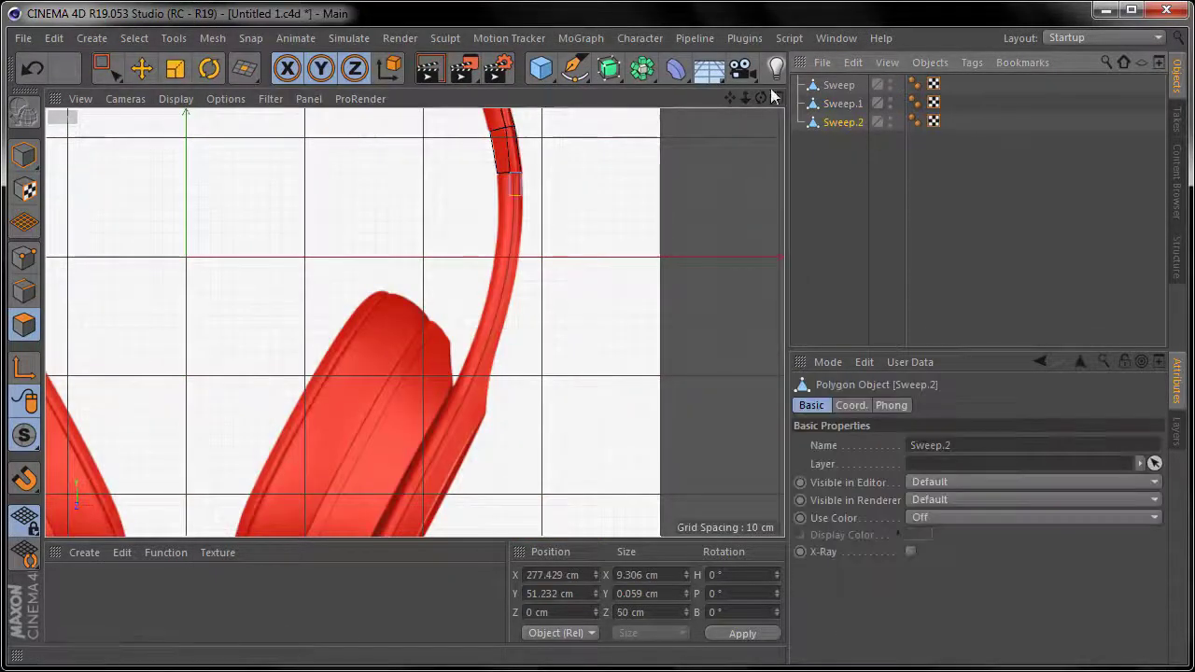
key(F5)
key(F4)
click(141, 68)
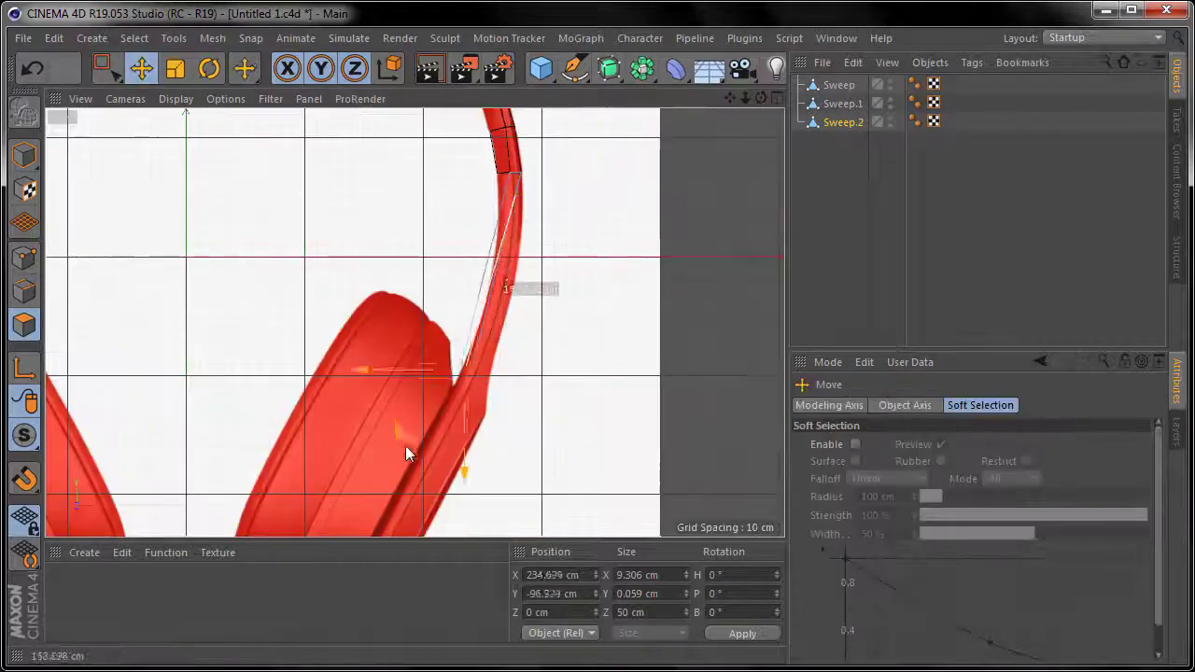
scroll(406, 446, up, 3)
scroll(495, 261, up, 2)
key(0)
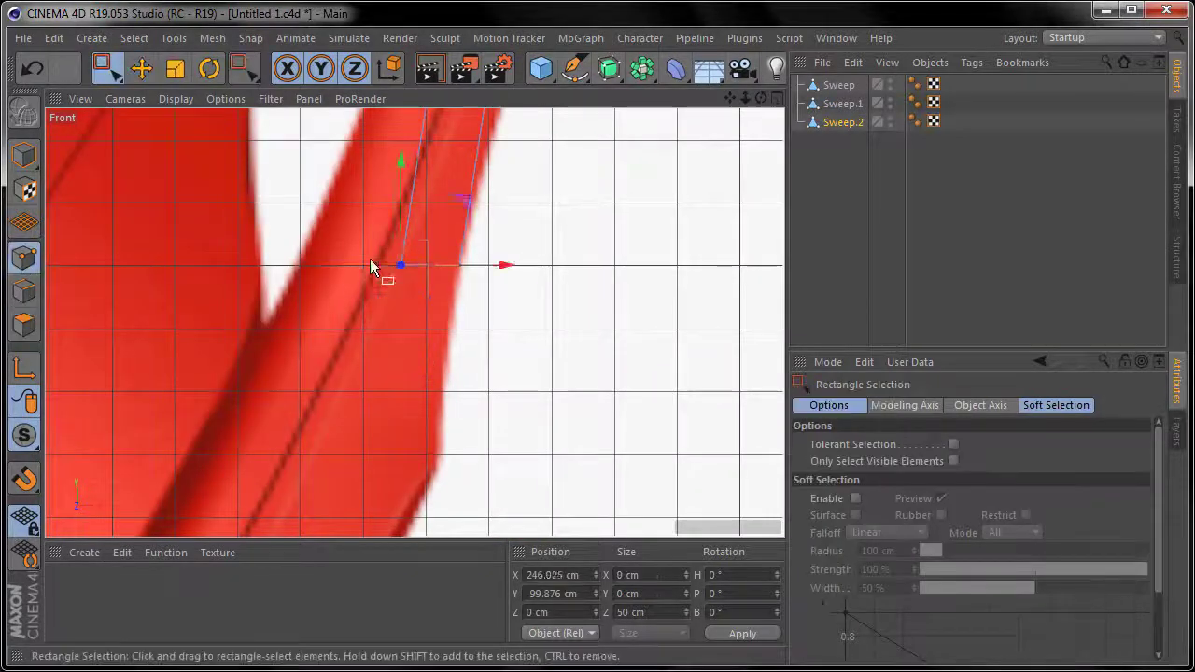
scroll(445, 253, down, 2)
Add a loop cut across Sweep.2.
key(k)
key(l)
scroll(480, 520, down, 2)
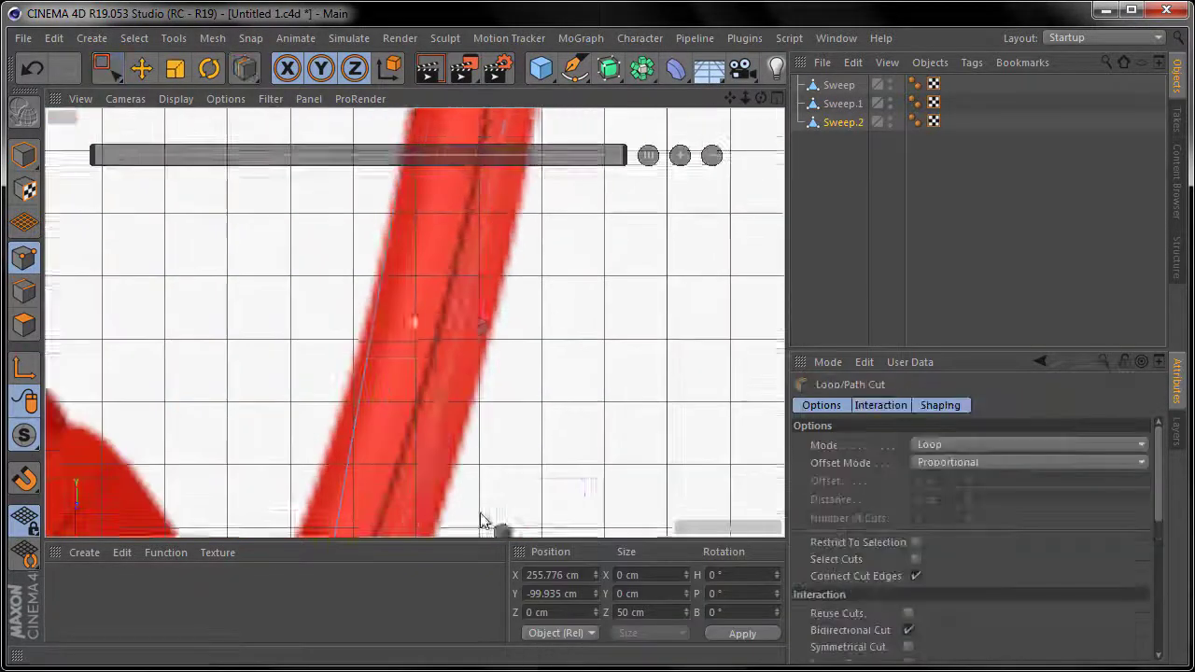
scroll(682, 178, down, 2)
key(0)
scroll(587, 364, up, 3)
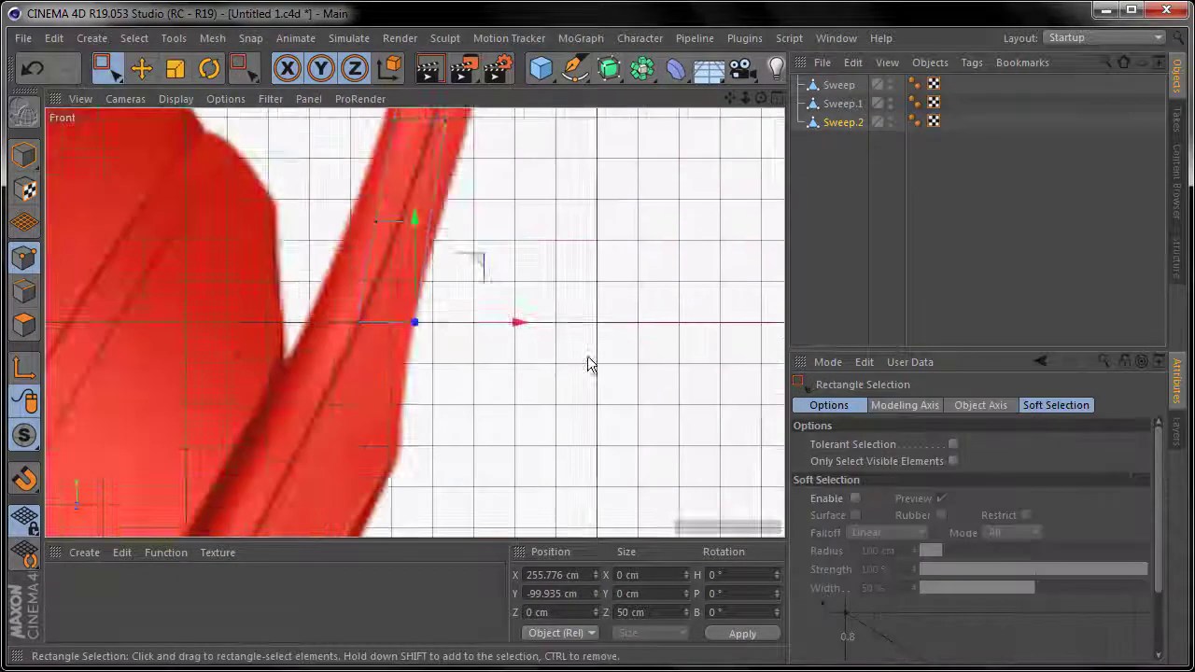
scroll(483, 181, up, 2)
Box-select Sweep.2's edge points and move them onto the reference band's bend.
drag(248, 198, 405, 264)
scroll(486, 272, down, 1)
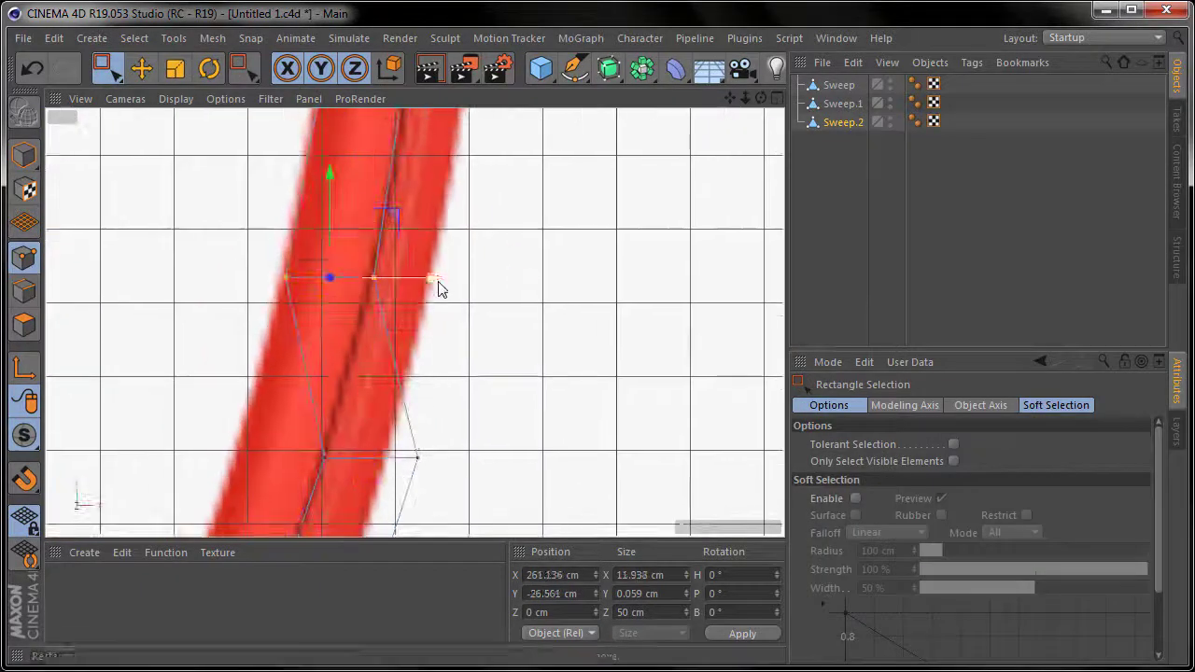
scroll(440, 288, down, 1)
scroll(551, 329, down, 1)
drag(493, 317, 554, 309)
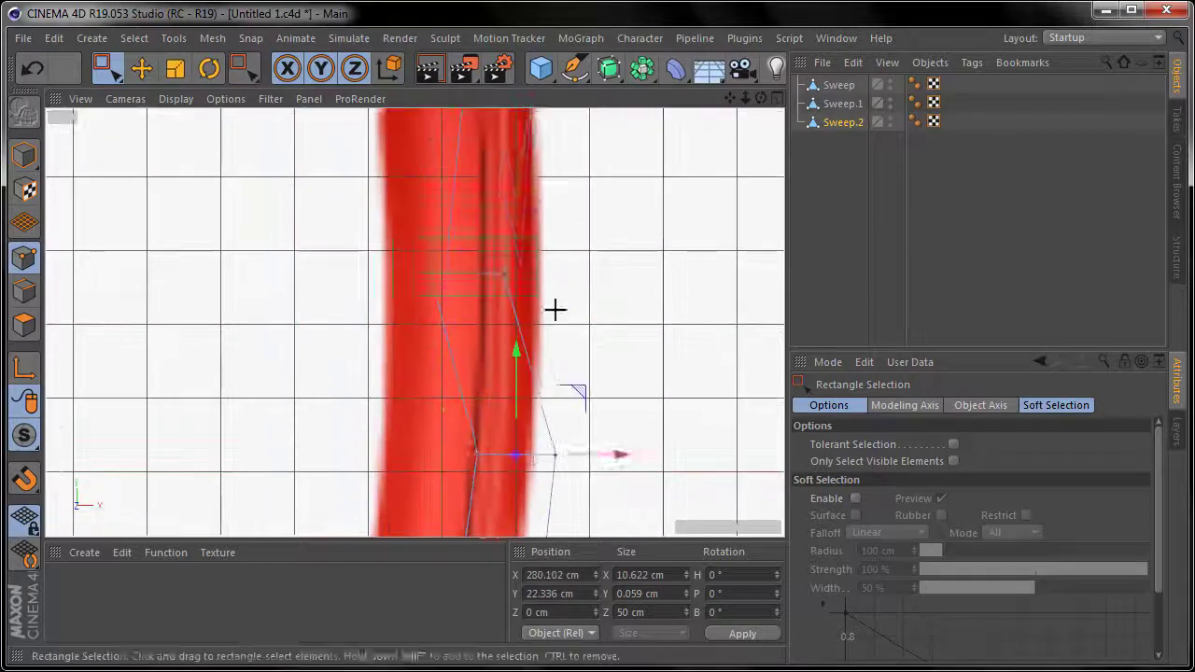
scroll(555, 309, up, 1)
scroll(532, 470, down, 1)
scroll(551, 486, down, 1)
scroll(526, 187, down, 1)
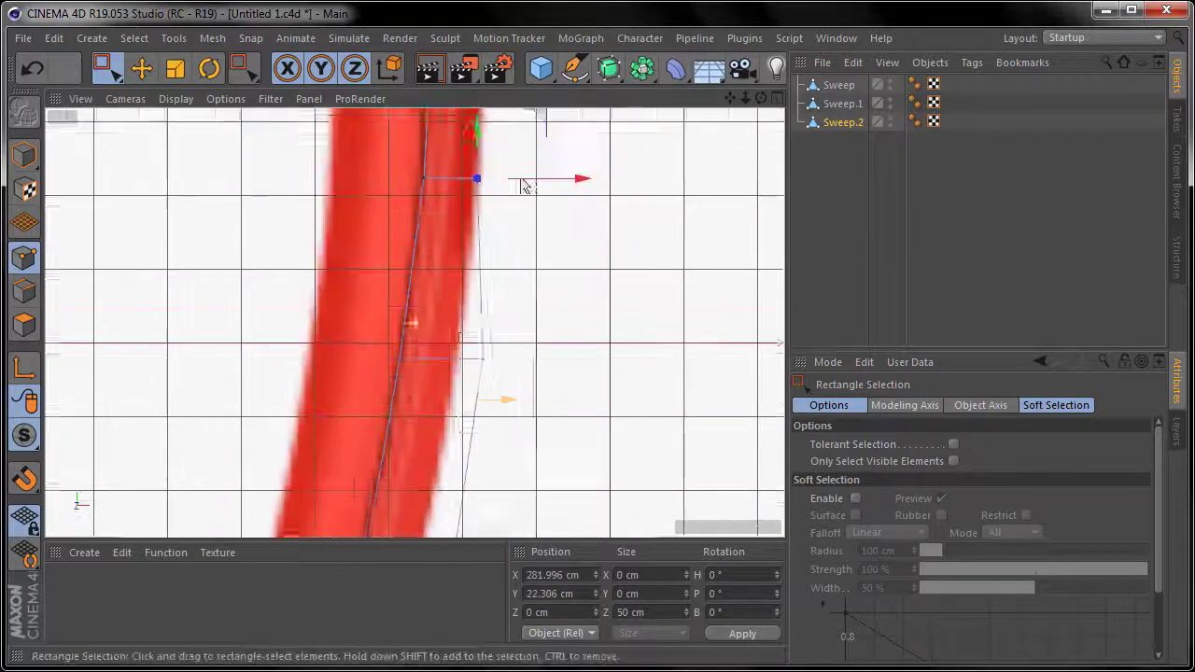
Move the lower points to align with the reference band's outline.
drag(411, 308, 526, 352)
scroll(518, 338, up, 1)
scroll(466, 338, down, 1)
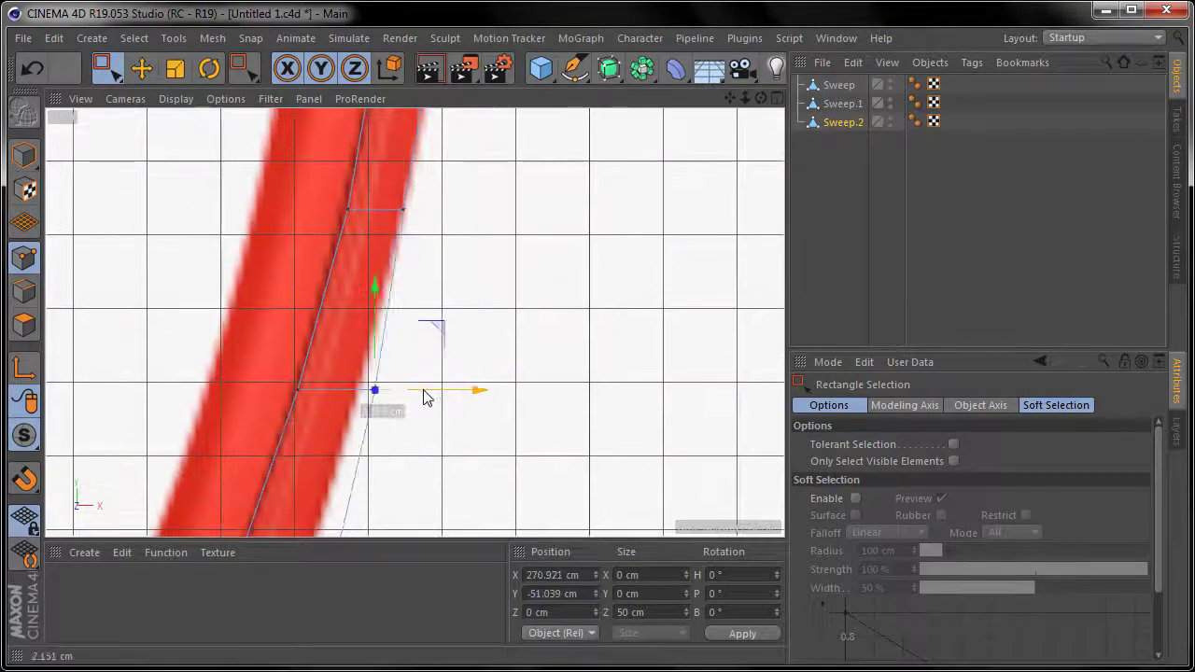
mouse_move(421, 395)
mouse_down()
mouse_move(358, 357)
mouse_move(435, 296)
mouse_up()
scroll(402, 345, down, 1)
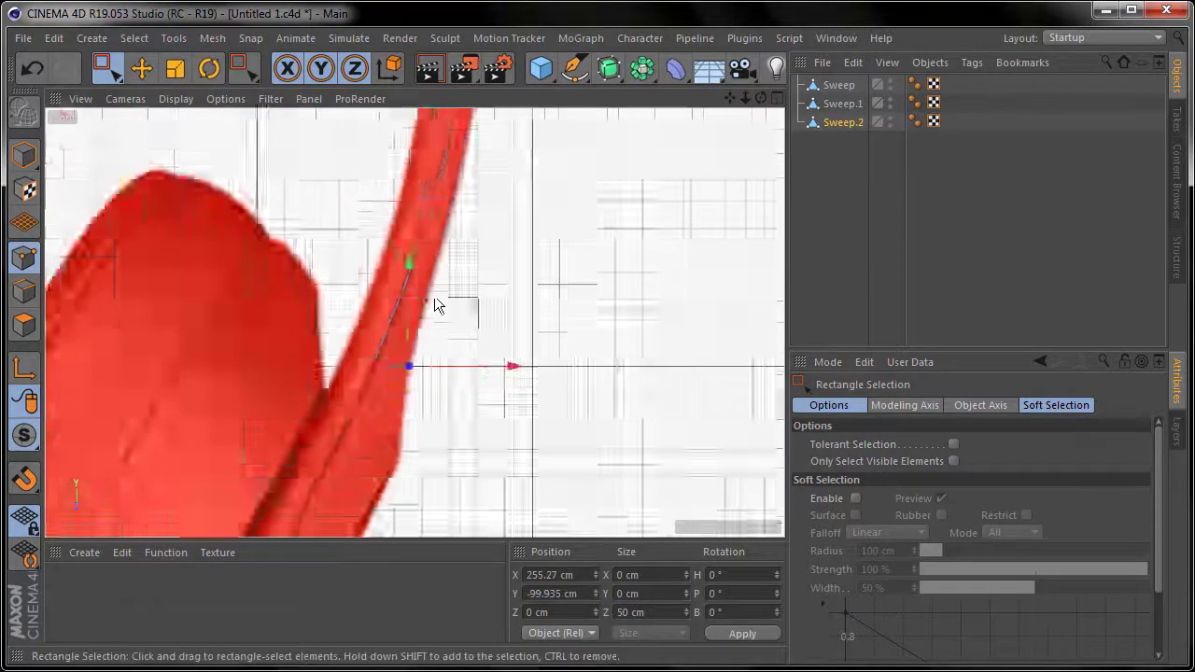
scroll(434, 296, up, 1)
scroll(428, 290, up, 1)
scroll(244, 351, down, 2)
Add a Cylinder and rotate it onto its side, tilted to about 117° to match the band.
click(540, 68)
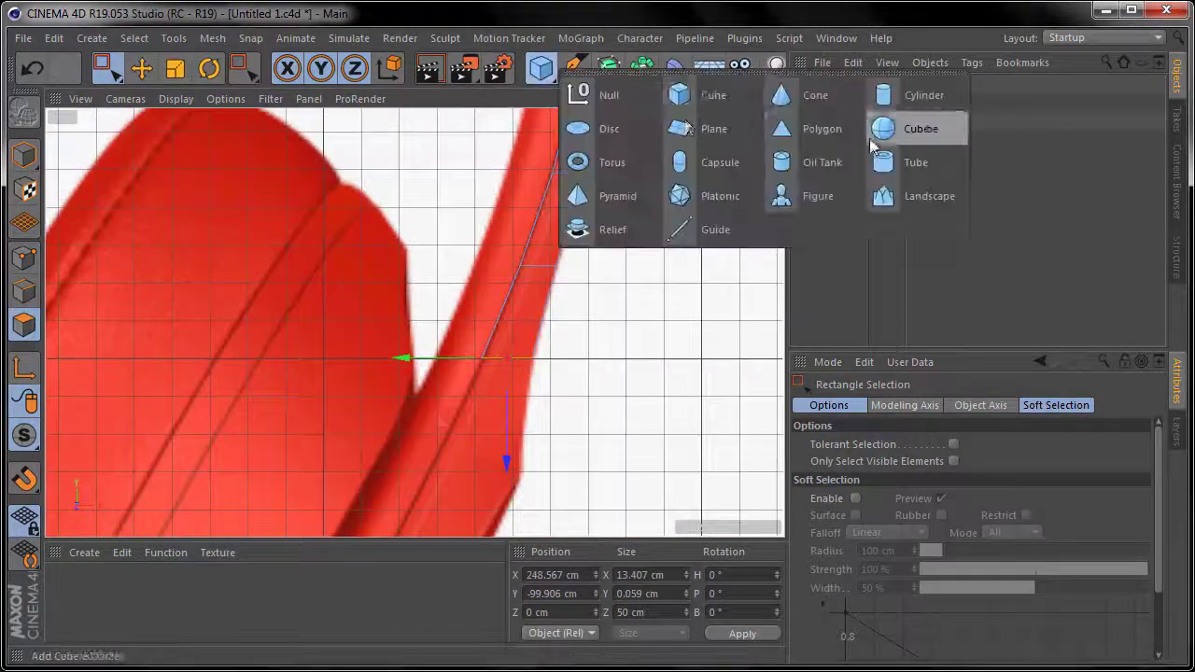
click(921, 121)
key(r)
scroll(353, 217, up, 1)
shift+drag(351, 216, 283, 160)
key(e)
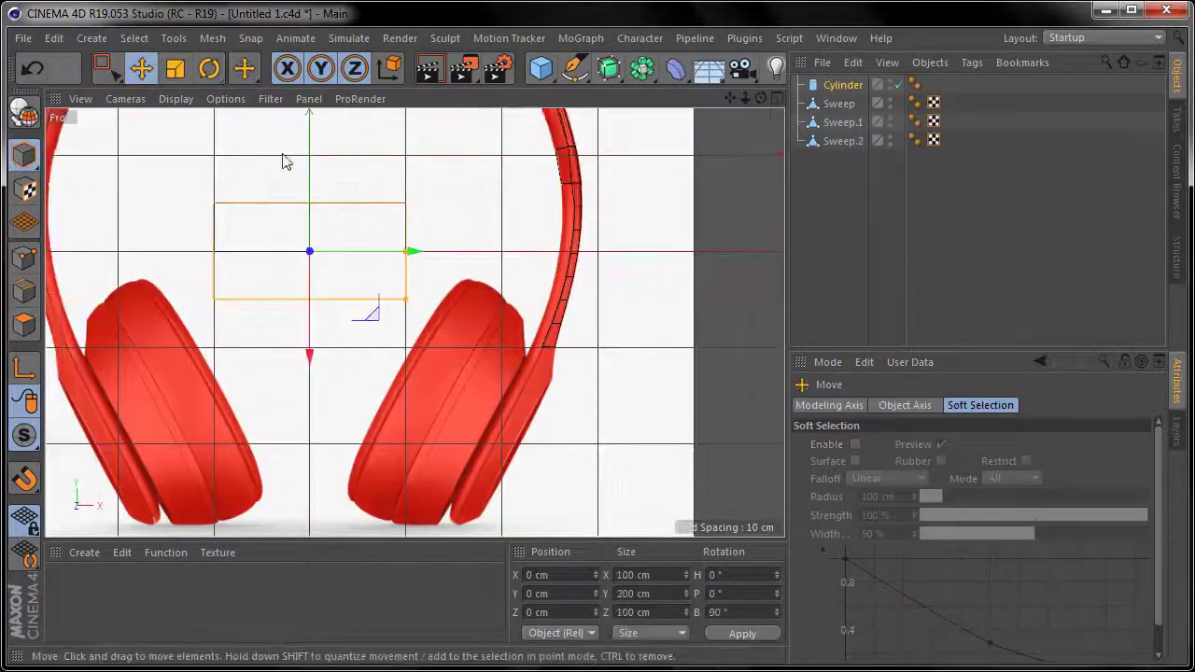
key(e)
drag(355, 215, 609, 437)
Move the cylinder beside the right ear cup.
alt+middle_drag(660, 463, 576, 370)
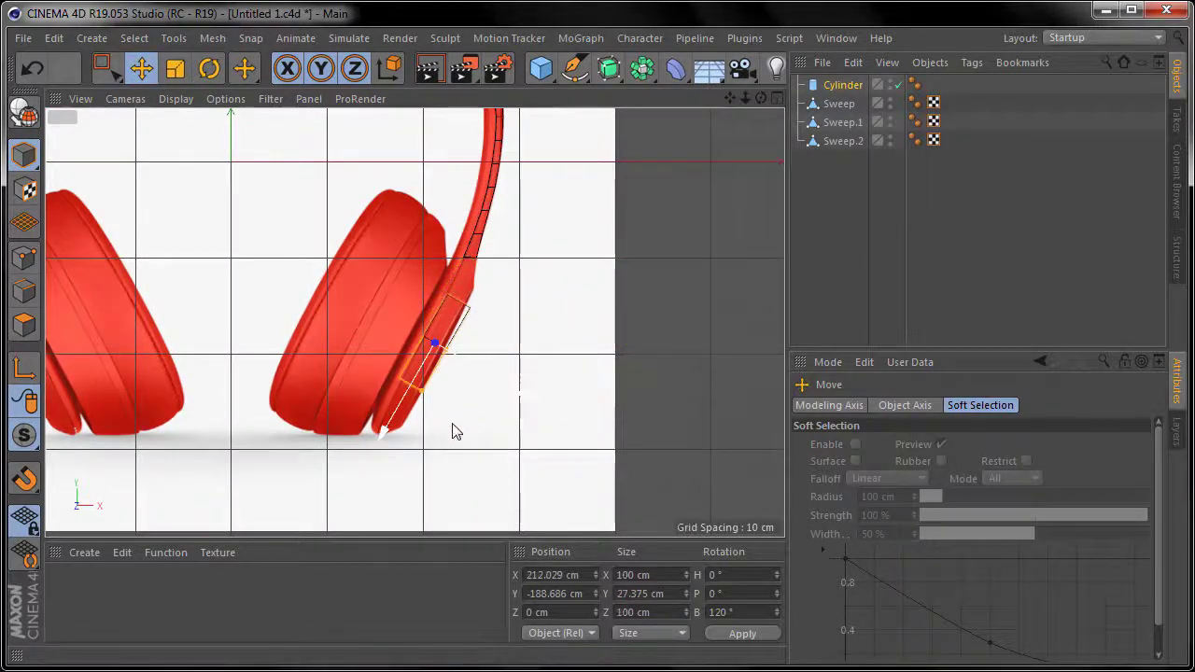
scroll(460, 446, up, 3)
scroll(459, 445, up, 3)
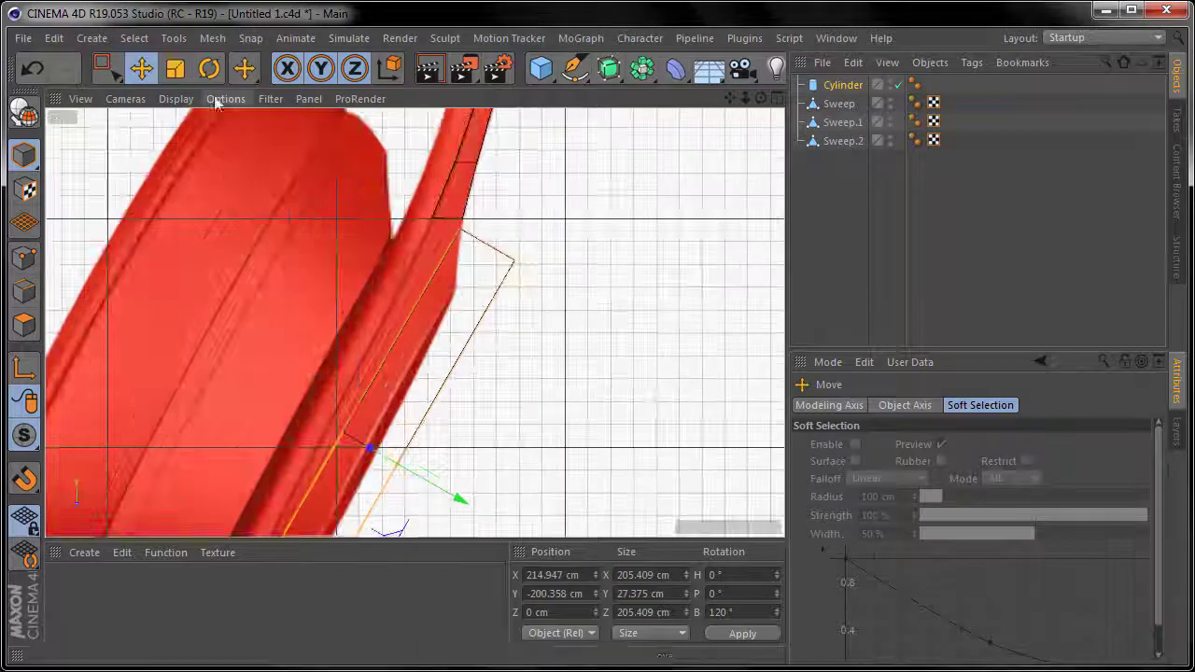
scroll(459, 445, down, 1)
click(28, 478)
click(89, 494)
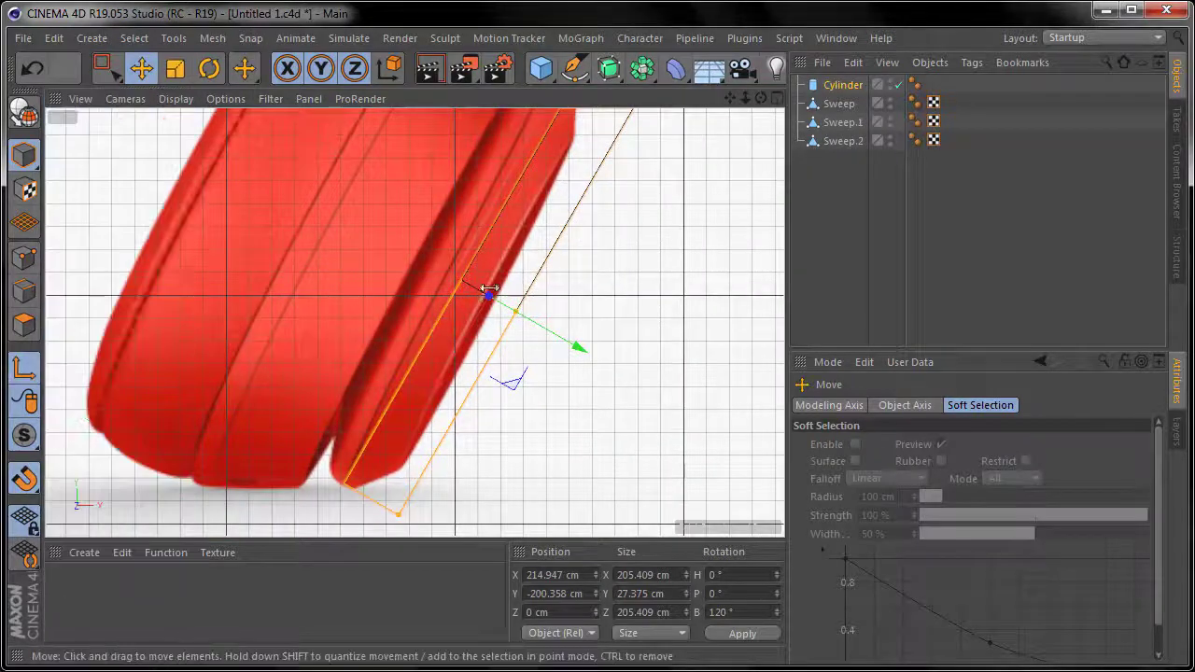
click(843, 85)
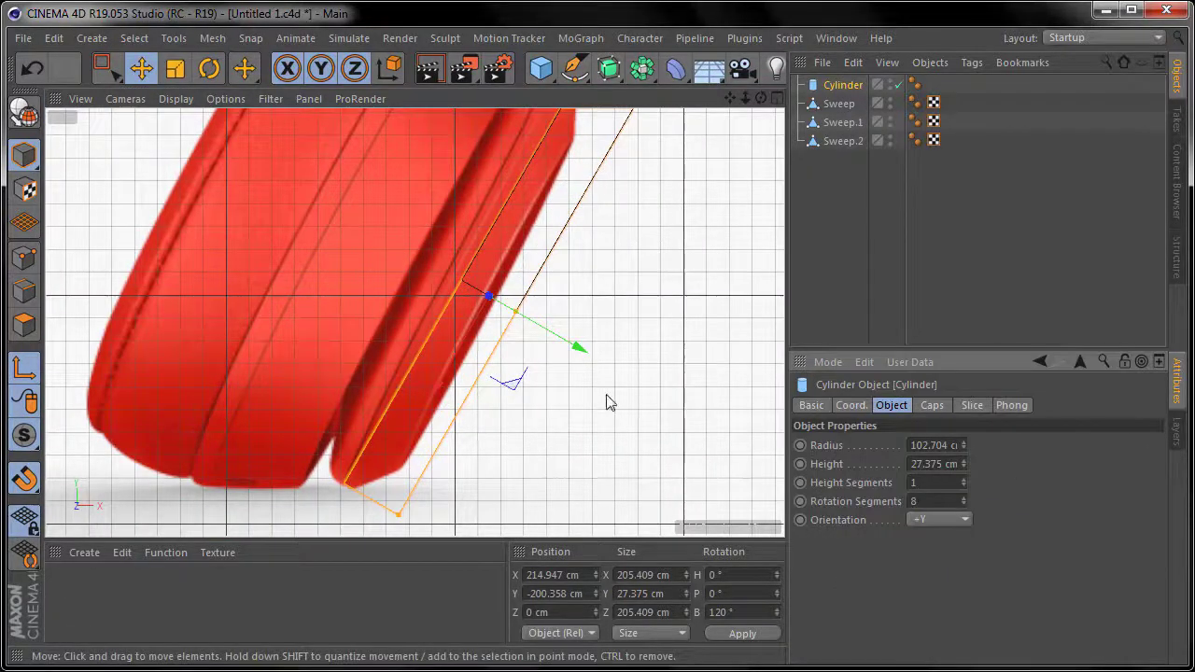
Make the cylinder editable, move it onto the band's lower end and tilt it to about 116.6°.
key(c)
key(k)
key(l)
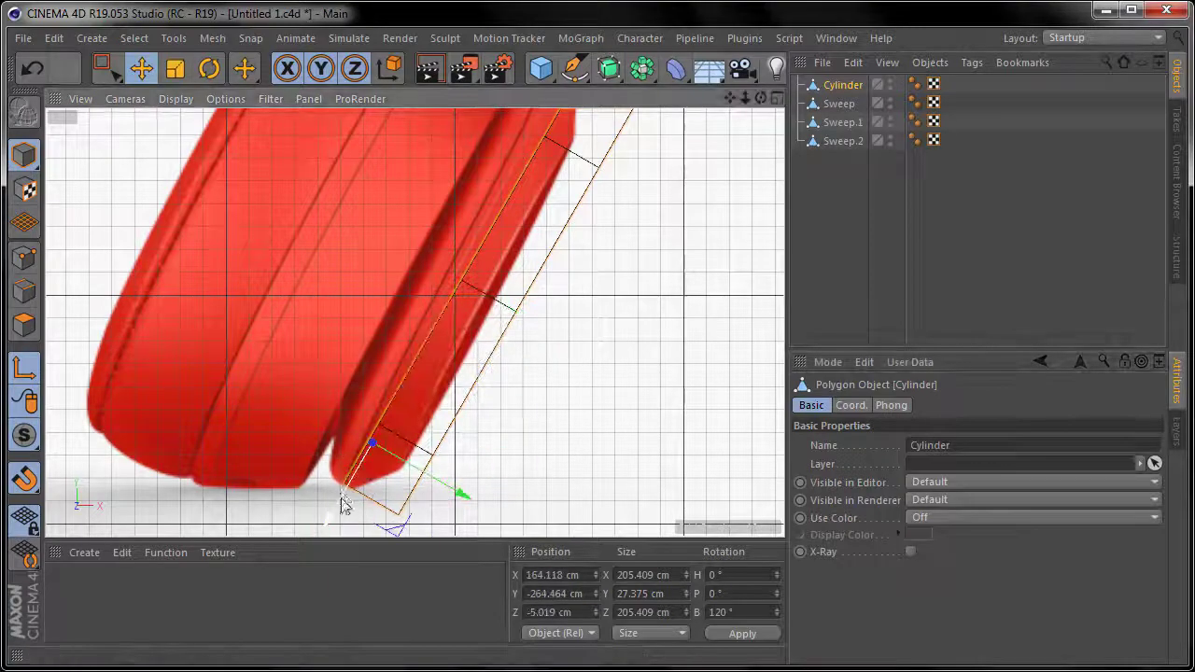
drag(343, 505, 364, 524)
key(r)
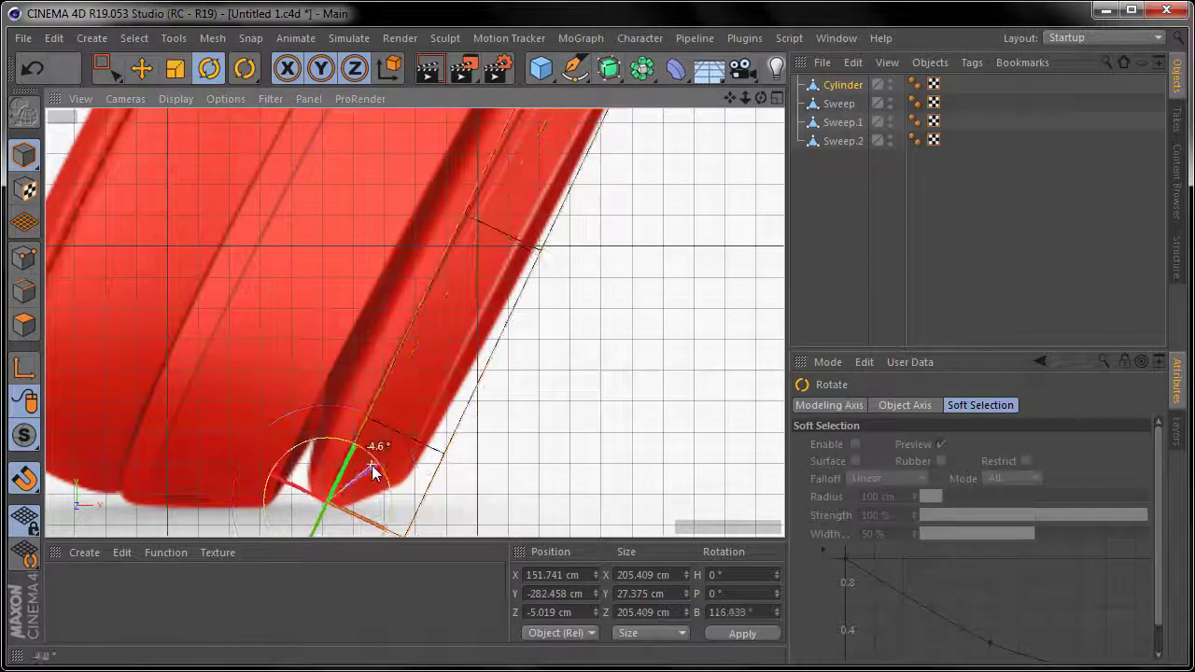
drag(388, 467, 397, 472)
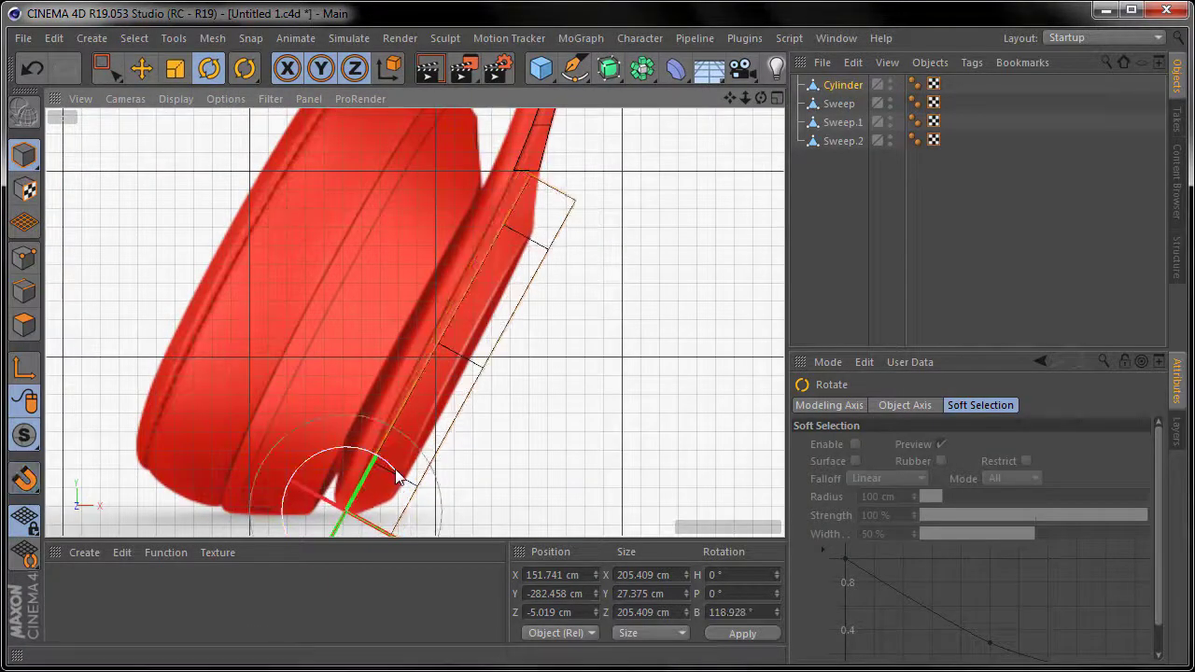
Scale the cylinder down slightly.
scroll(458, 405, up, 3)
scroll(373, 374, down, 3)
key(t)
drag(374, 373, 369, 351)
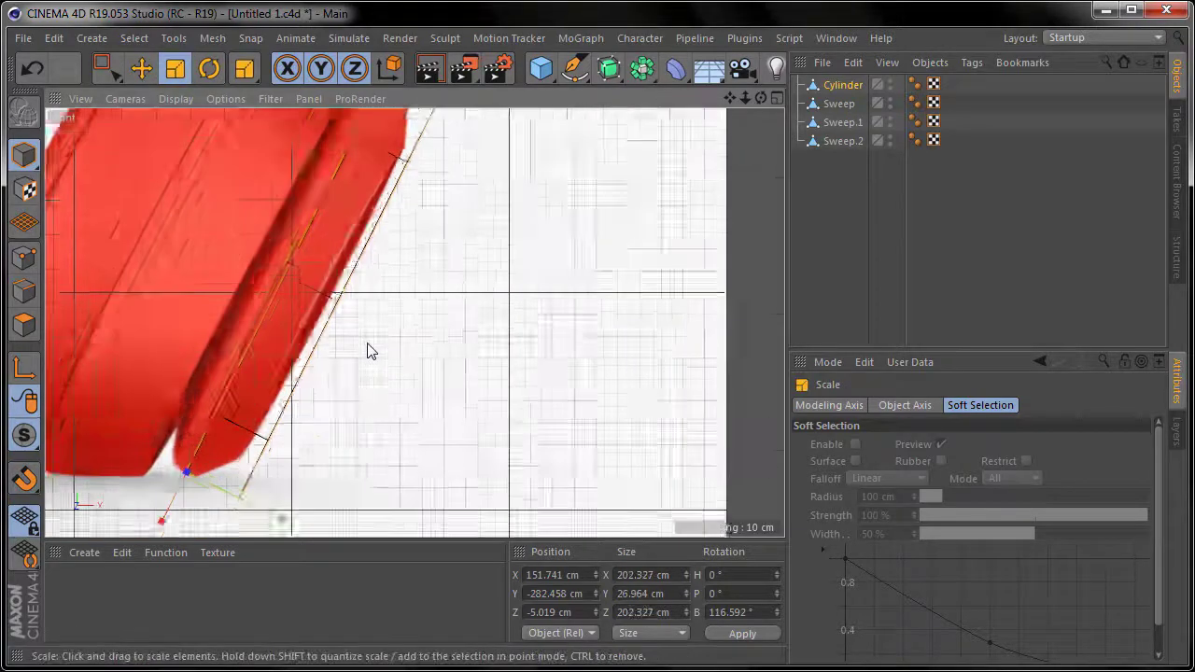
scroll(369, 351, down, 2)
key(0)
click(25, 324)
Centre the cylinder's axis on its geometry, then undo a trial 10° tilt of the bottom cap.
click(213, 38)
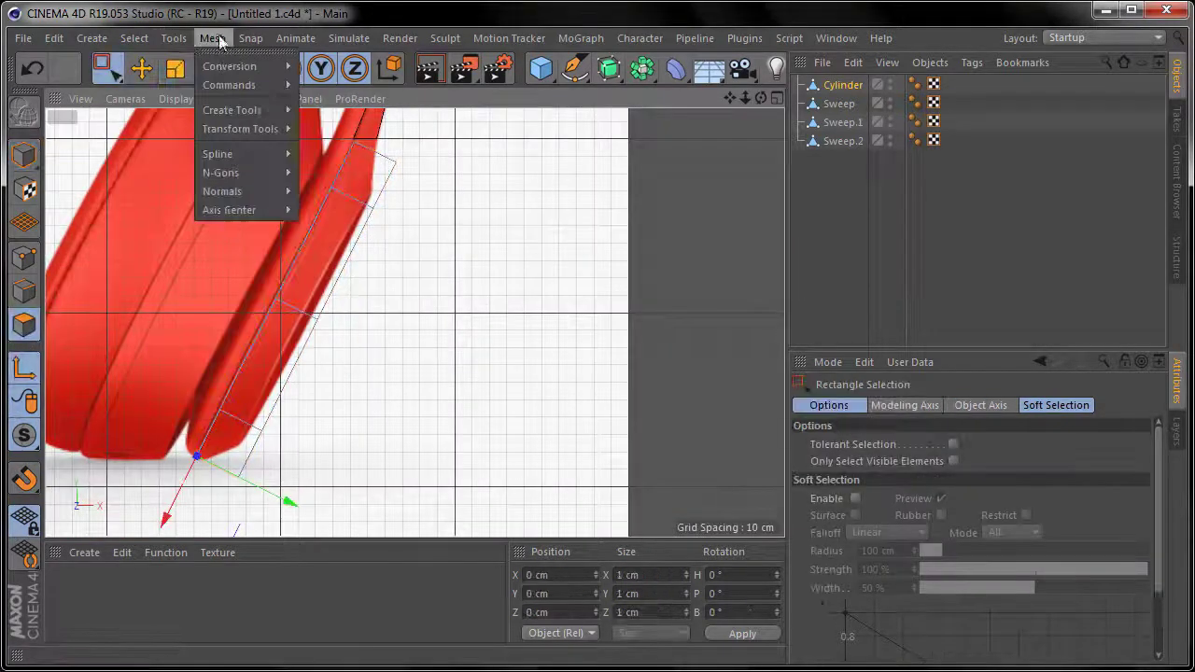
click(327, 210)
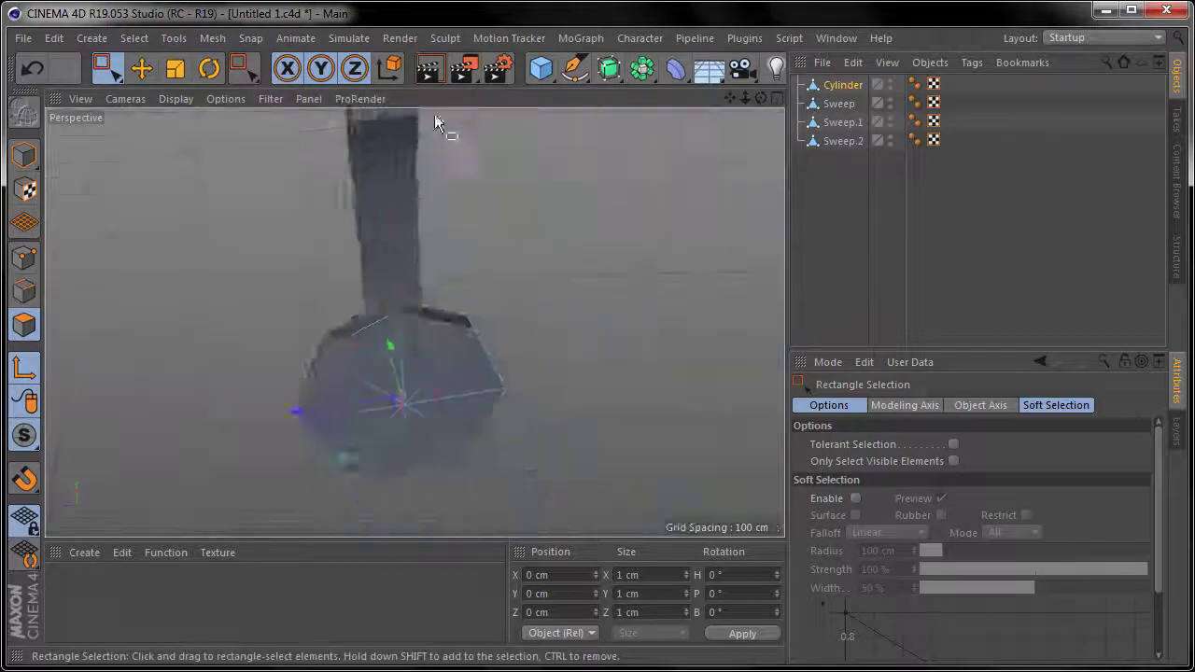
key(r)
click(359, 402)
mouse_move(365, 373)
mouse_down()
mouse_move(367, 400)
mouse_move(374, 392)
mouse_up()
key(ctrl+z)
key(ctrl+z)
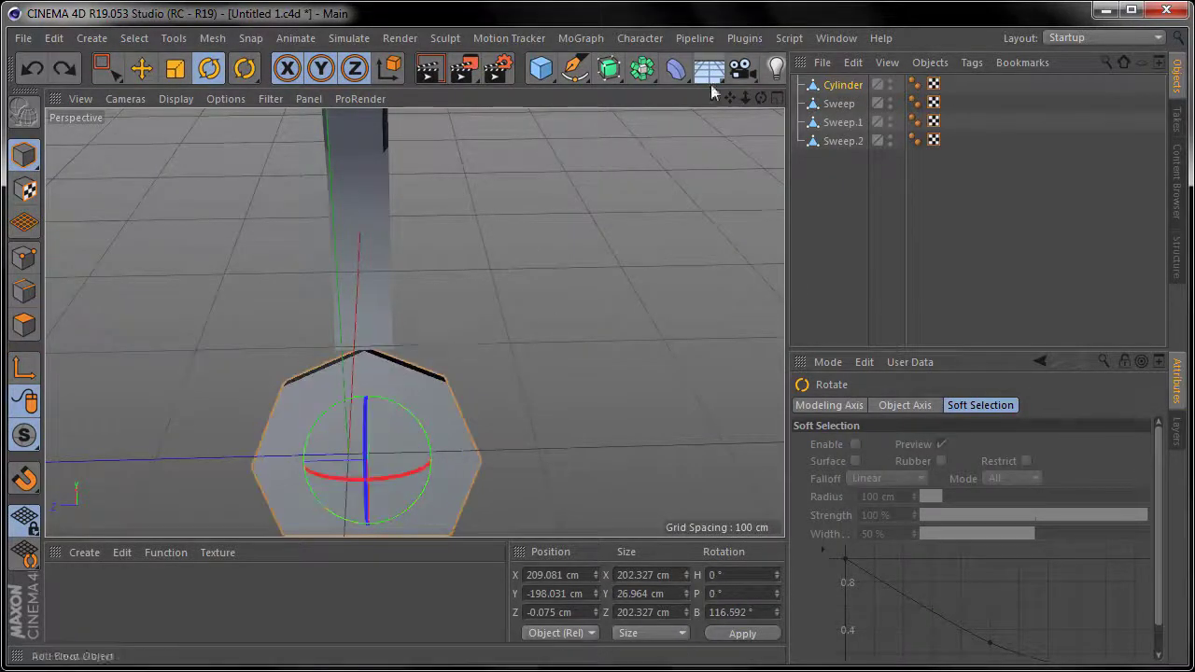
In the Front view, scale the cylinder up to about 102%.
click(777, 97)
click(407, 98)
click(850, 405)
mouse_move(430, 364)
alt+mouse_down()
mouse_move(455, 347)
mouse_move(417, 362)
mouse_move(420, 394)
alt+mouse_up()
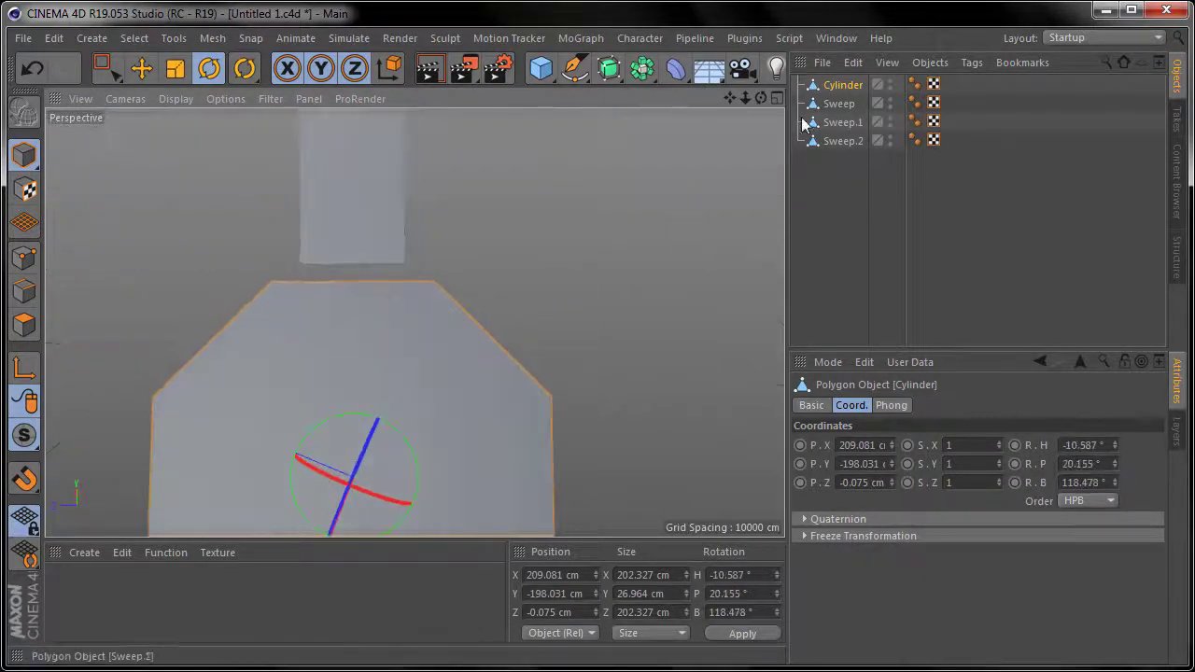
click(777, 97)
key(F4)
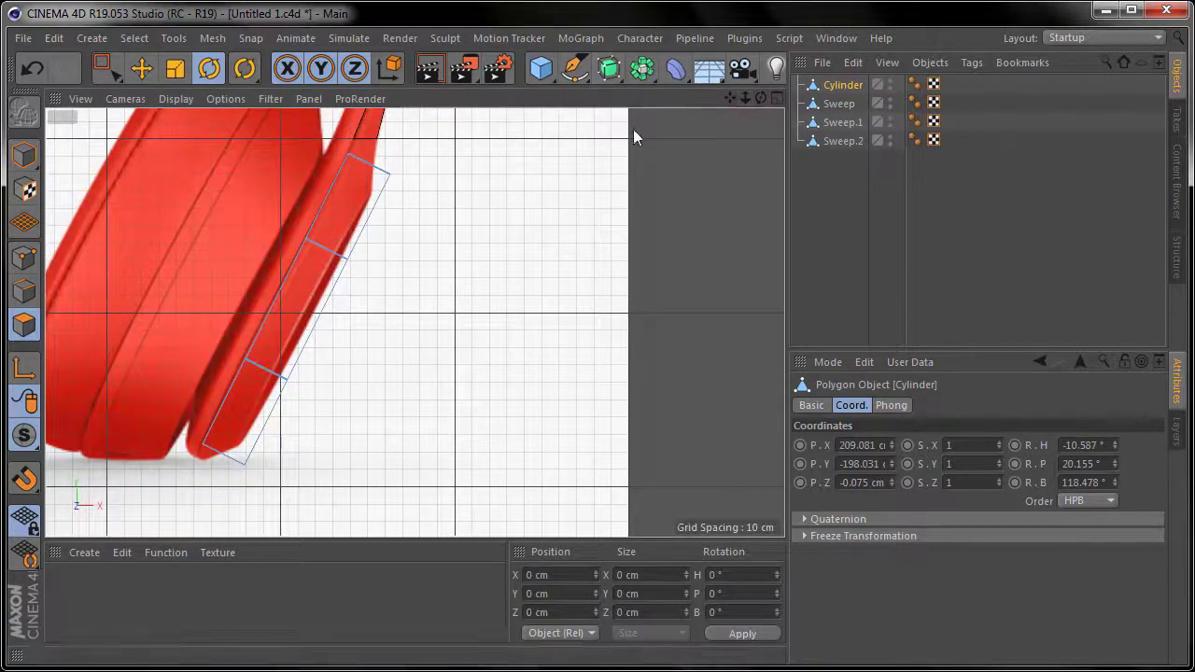
key(t)
drag(308, 346, 315, 349)
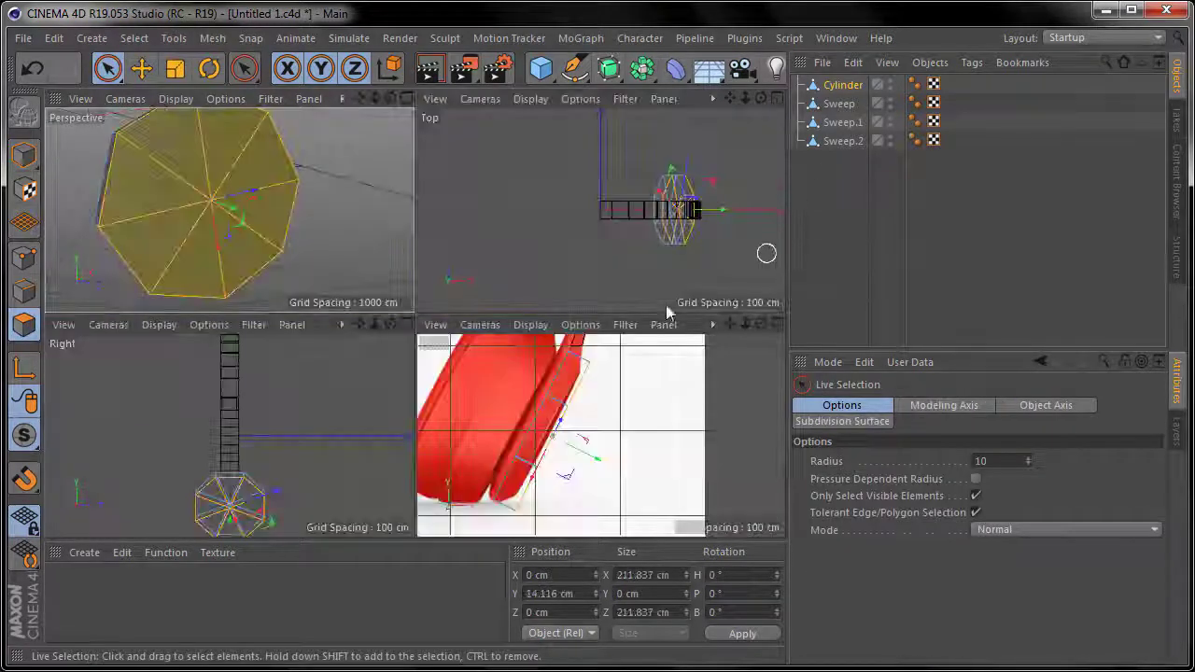
Shrink the selection to about 73%, undoing a later trial enlargement.
middle_click(752, 336)
key(t)
drag(271, 467, 242, 490)
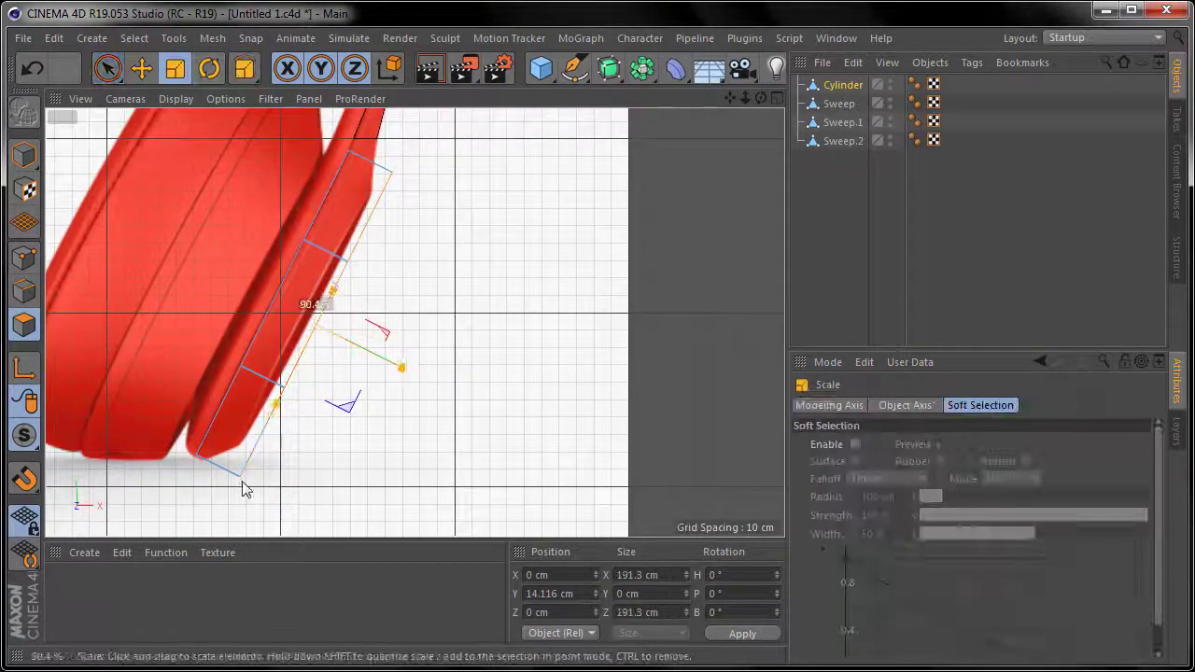
right_click(465, 226)
drag(355, 486, 289, 486)
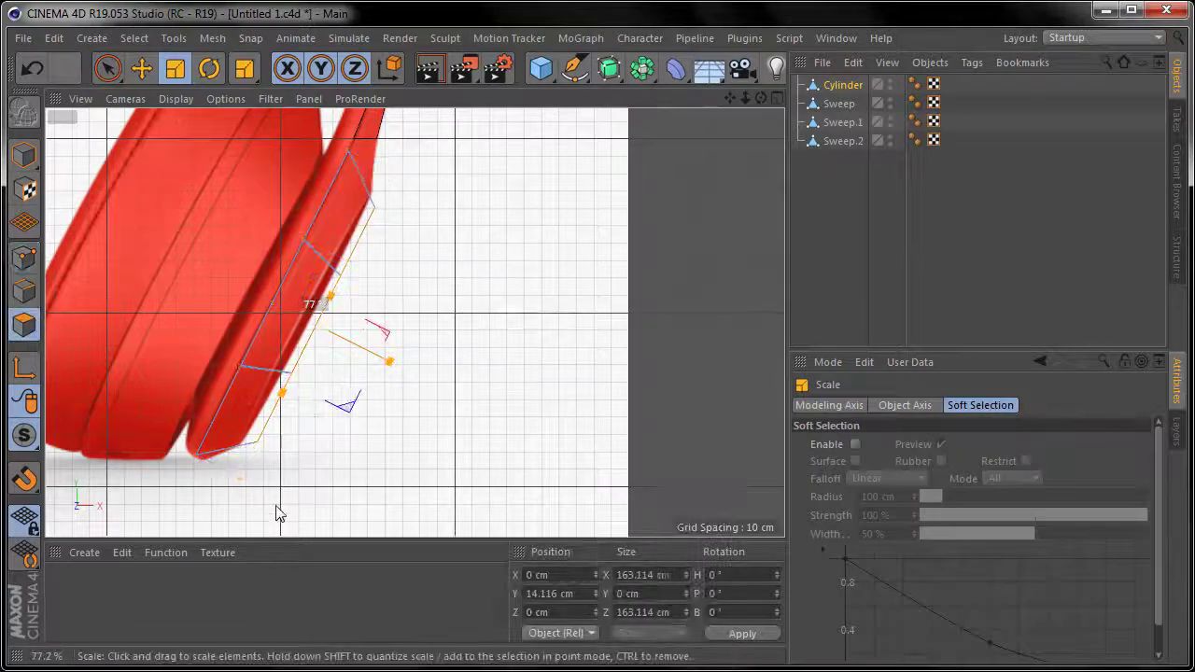
drag(391, 371, 373, 364)
key(t)
drag(266, 247, 348, 450)
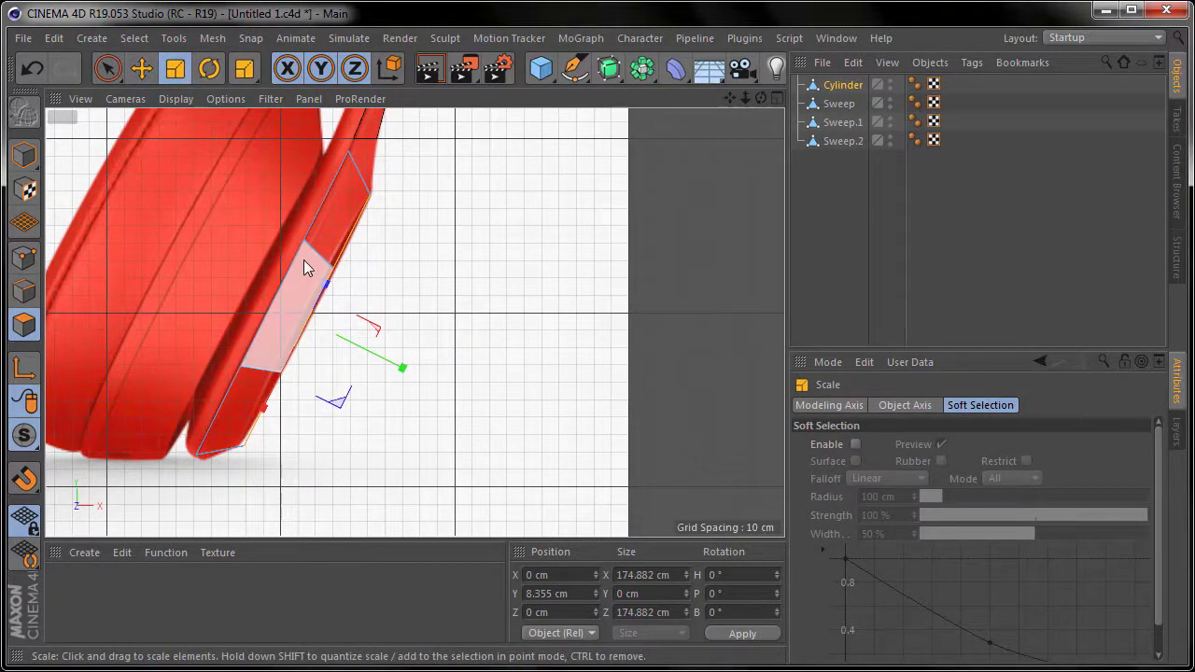
key(ctrl+z)
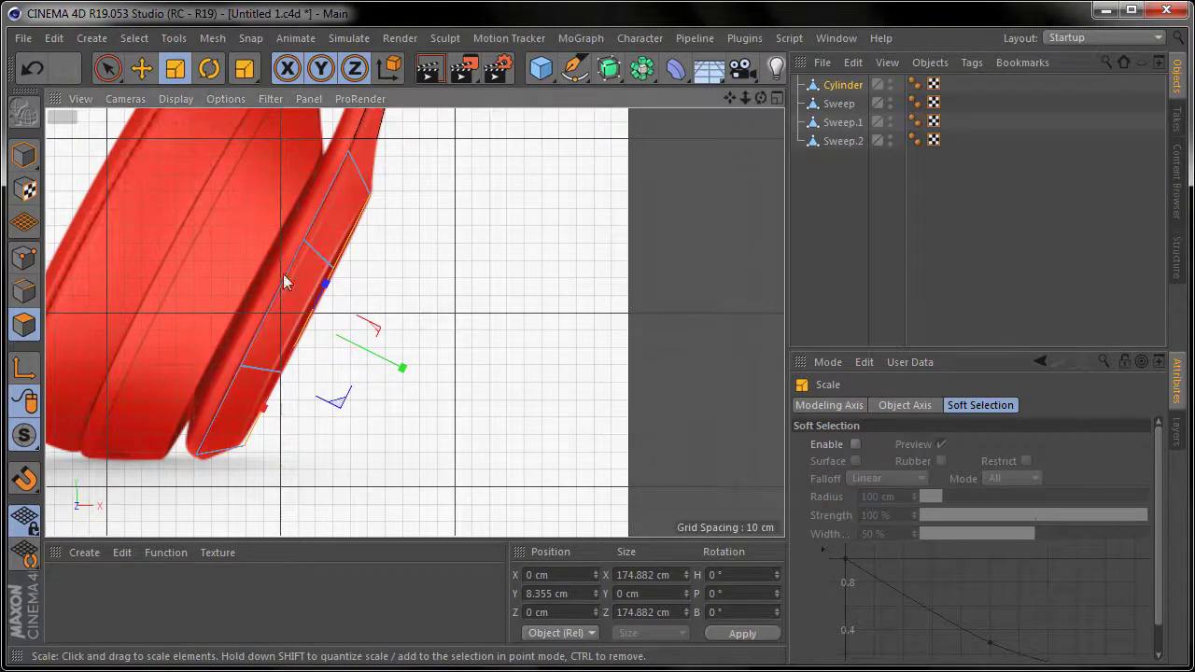
scroll(286, 277, up, 3)
scroll(373, 374, up, 2)
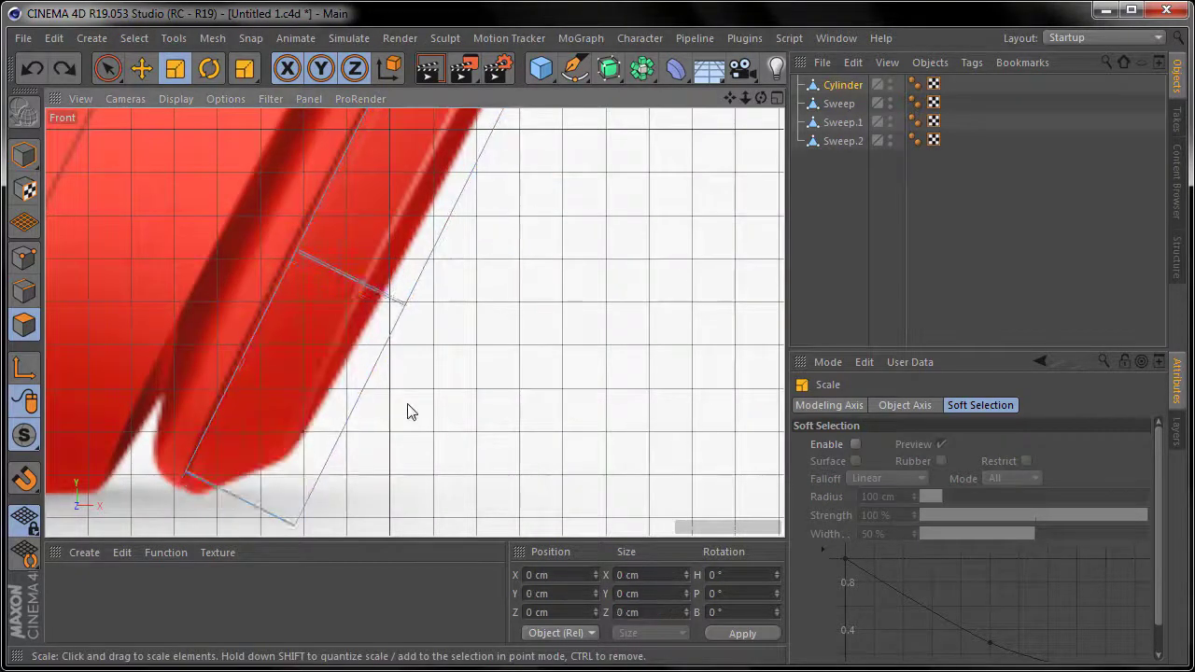
Cut an edge loop near the band's lower end and loop-select it.
key(m)
key(l)
key(e)
scroll(260, 318, down, 3)
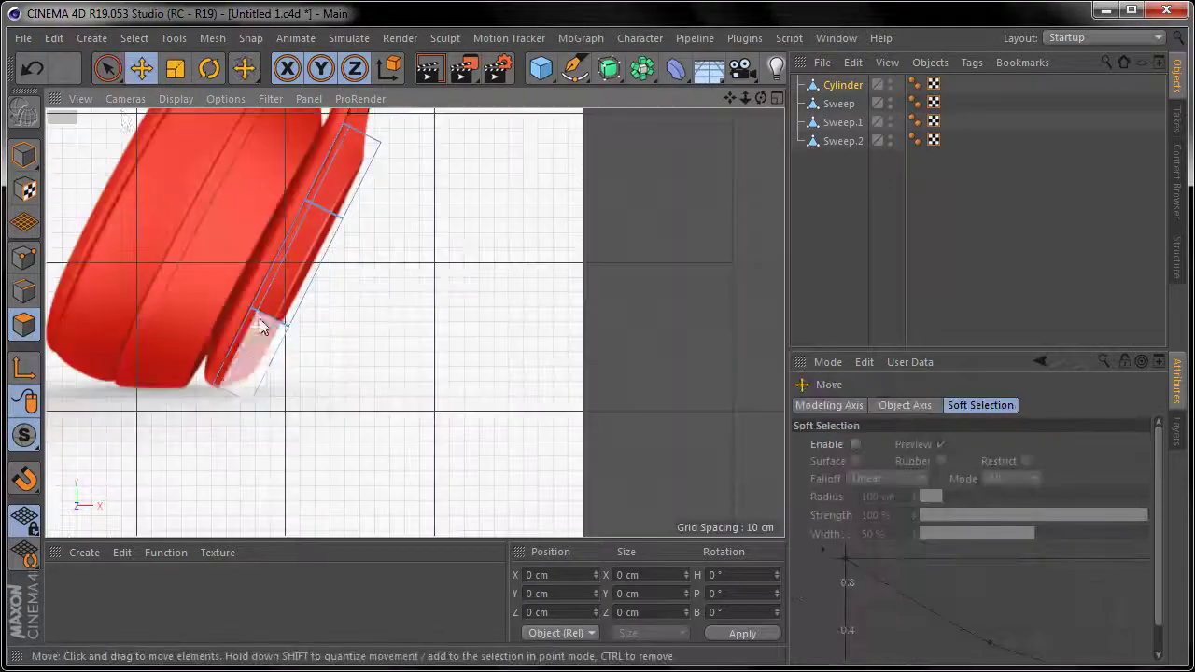
scroll(308, 227, up, 1)
scroll(131, 157, up, 1)
drag(108, 69, 140, 101)
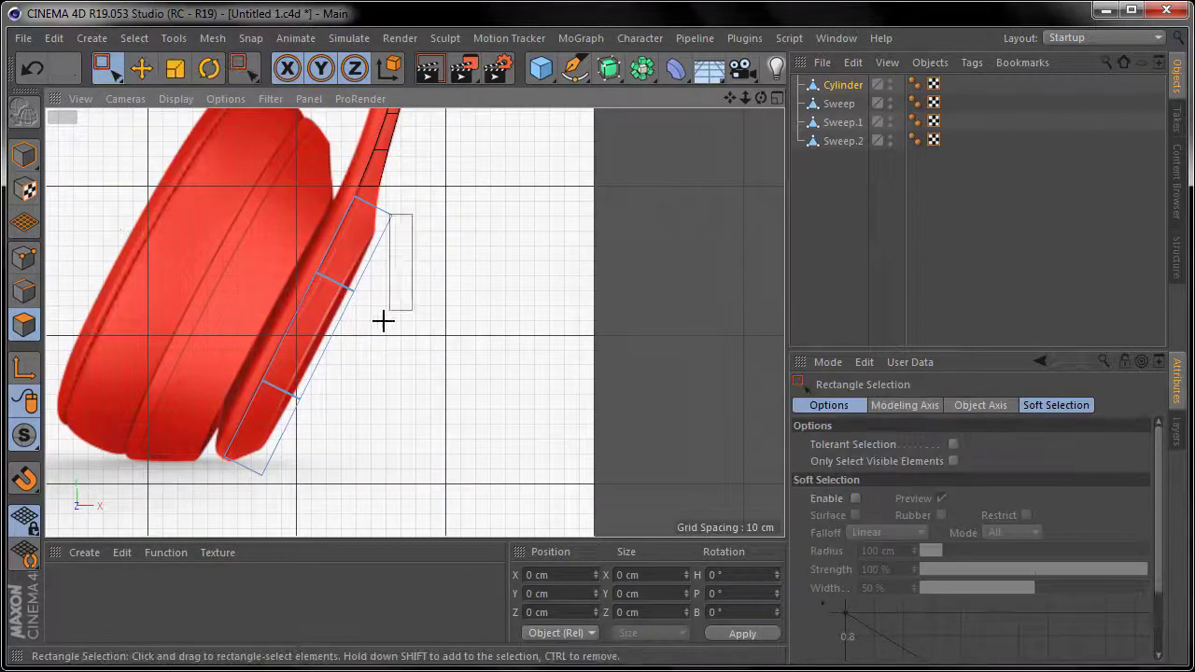
click(775, 96)
key(u)
key(l)
Normal-scale the selected loop to about 178 cm across and move it slightly down.
middle_click(442, 337)
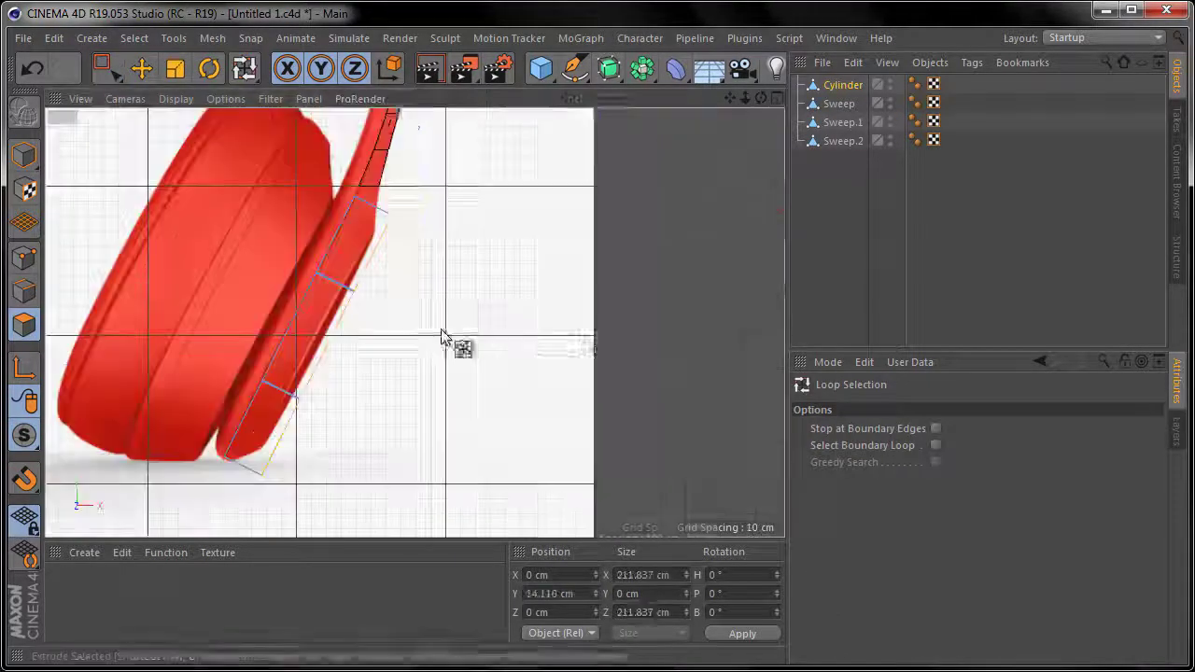
right_click(442, 336)
click(439, 442)
right_click(397, 336)
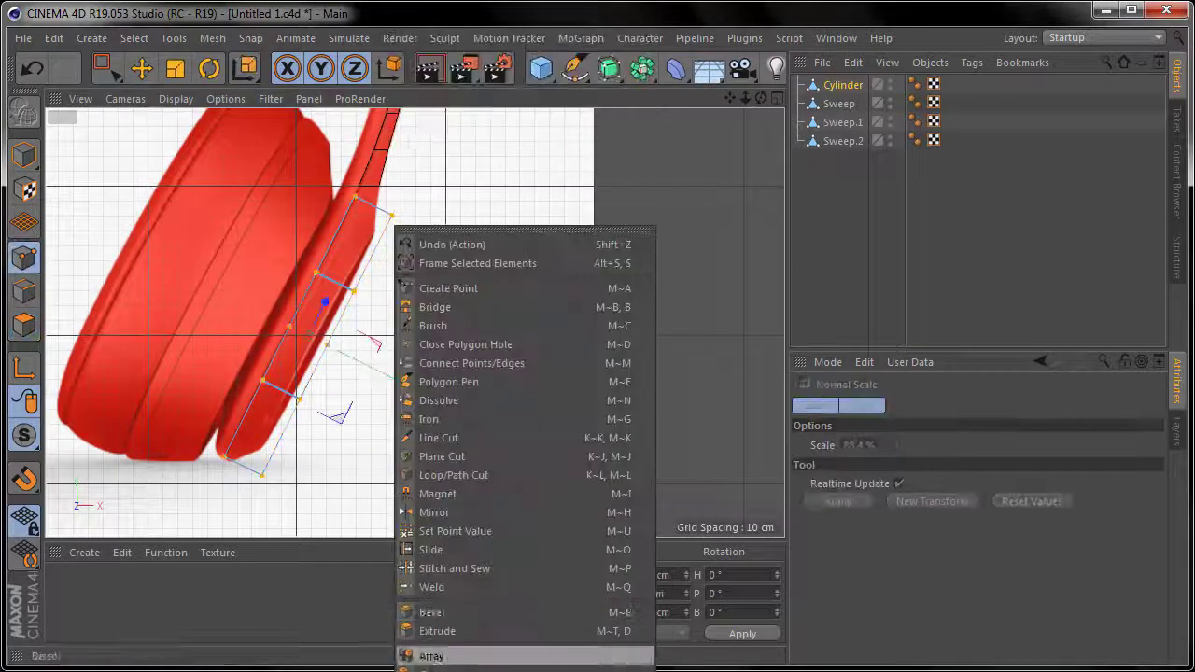
click(439, 648)
scroll(342, 292, up, 1)
drag(422, 401, 409, 404)
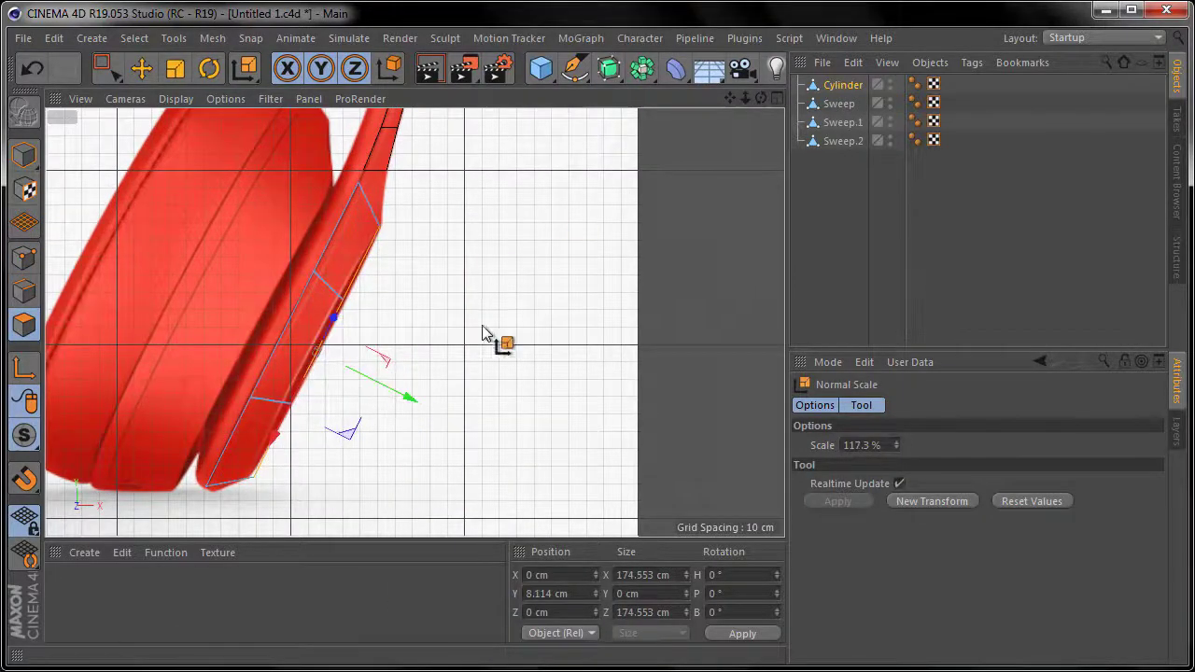
Select all four objects and bridge the headband's end onto the ear cup's top face.
key(e)
middle_click(701, 121)
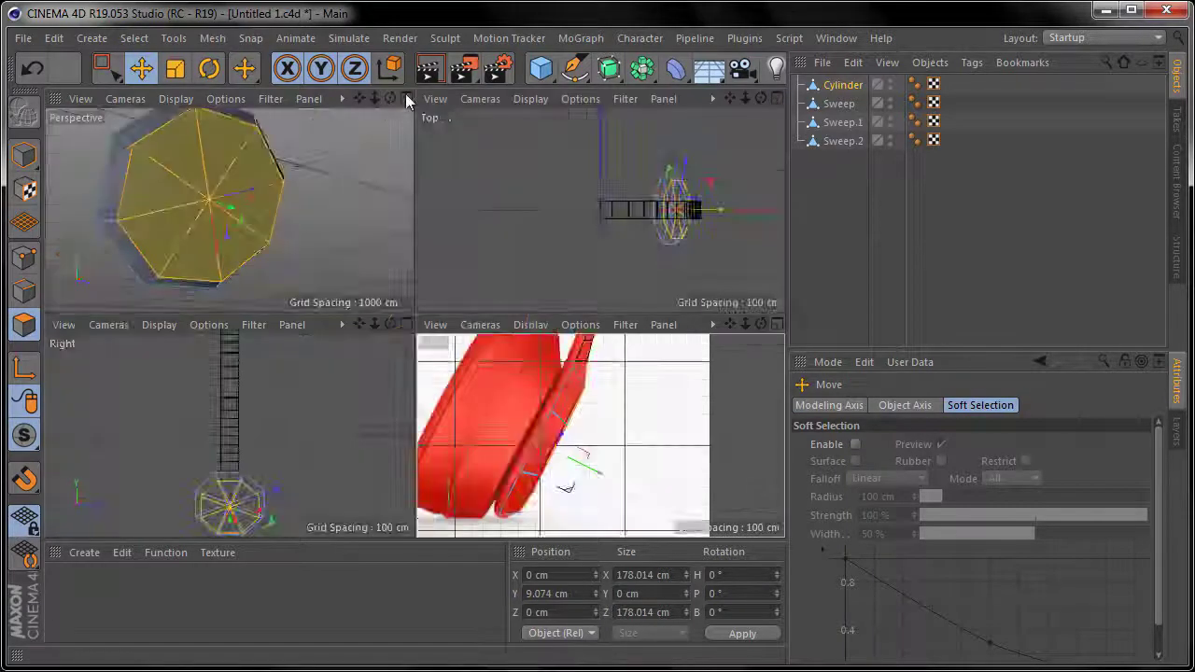
middle_click(414, 99)
shift+click(827, 140)
right_click(533, 178)
click(551, 77)
mouse_move(421, 276)
mouse_down()
mouse_move(386, 315)
mouse_move(723, 120)
mouse_up()
In the Front view, cut an edge loop near the join and select the corner point there.
middle_click(723, 121)
middle_click(775, 337)
key(k)
key(l)
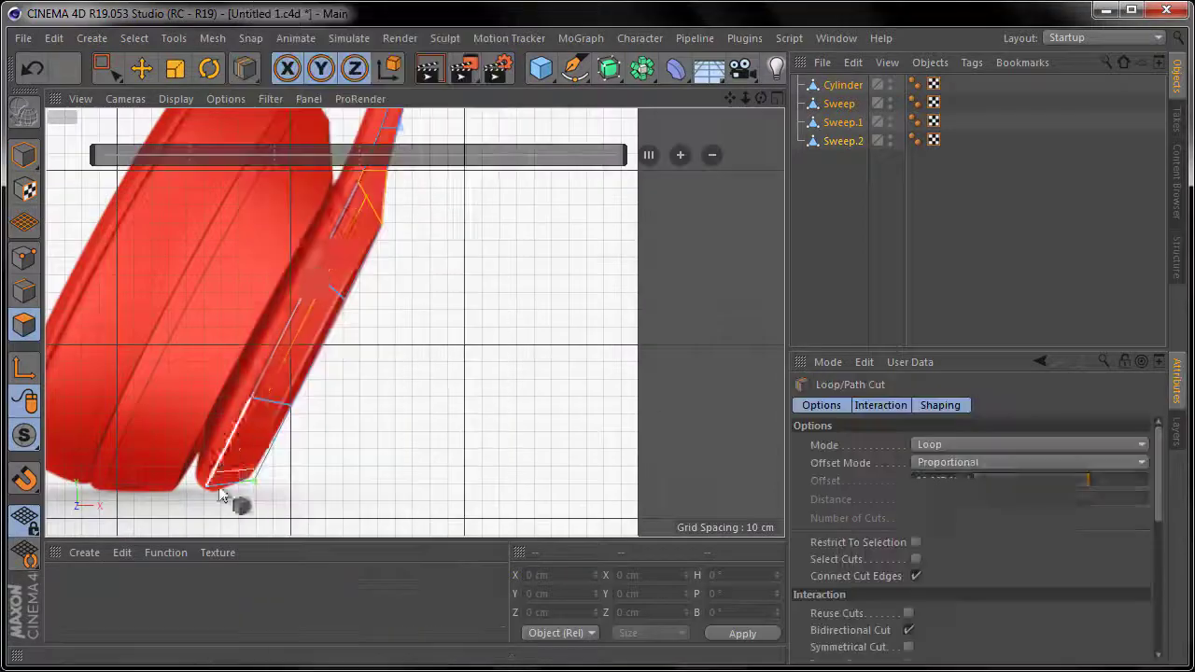
click(440, 165)
key(0)
drag(339, 440, 414, 324)
scroll(348, 350, up, 3)
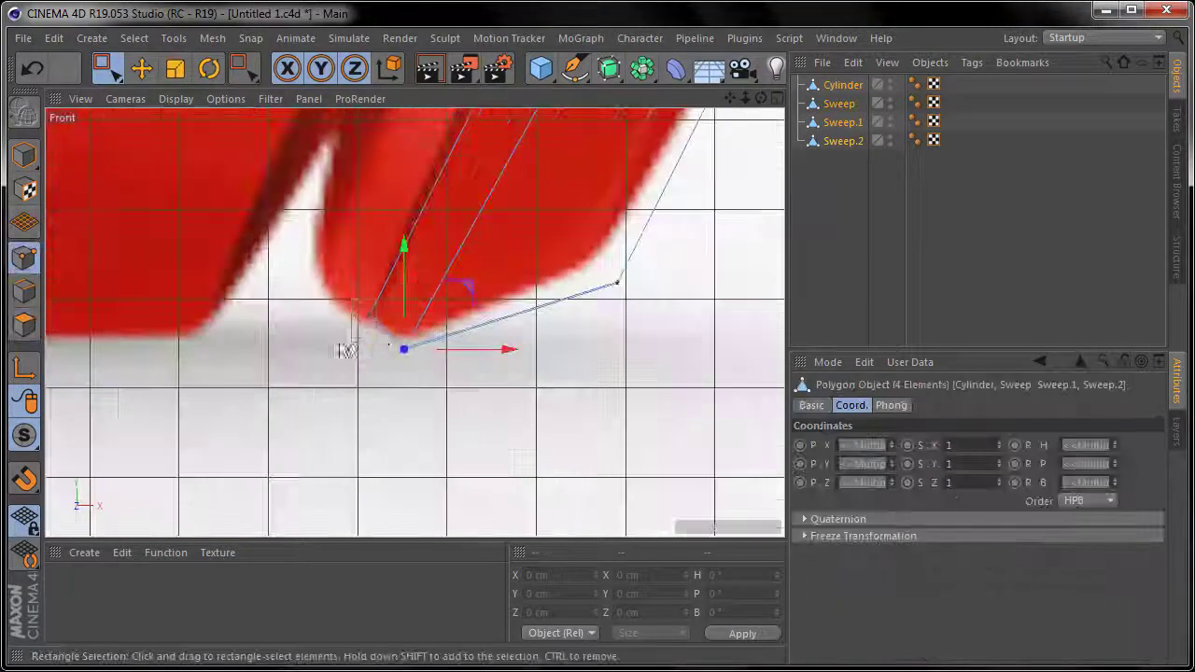
scroll(598, 230, down, 2)
scroll(428, 495, up, 3)
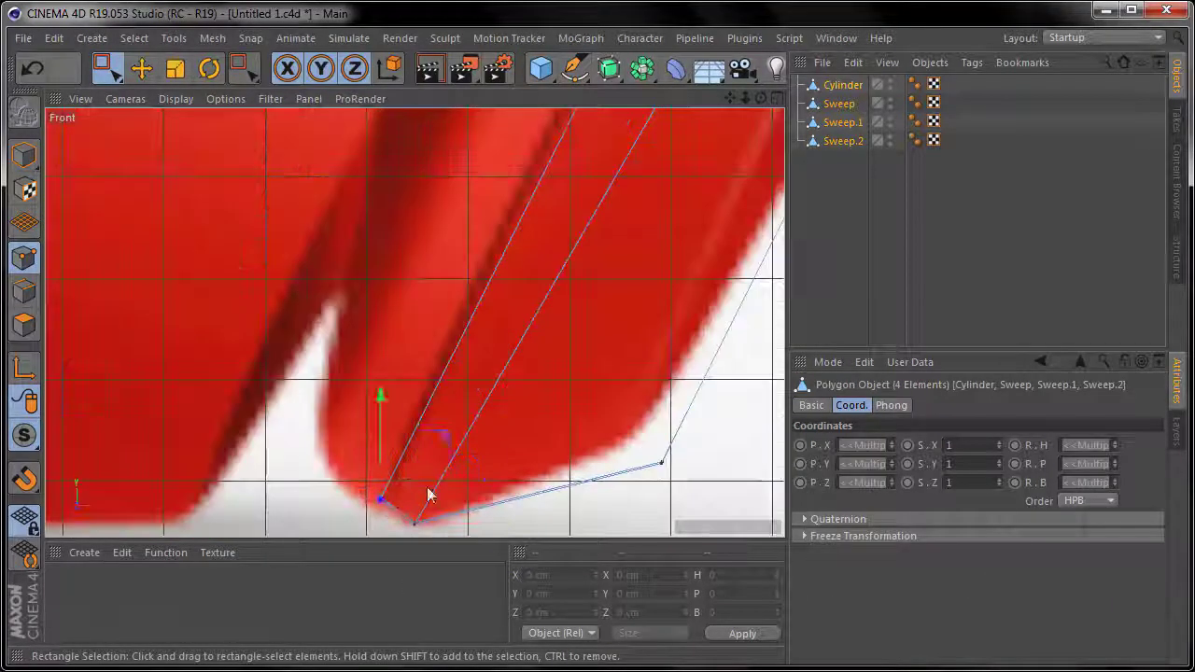
scroll(474, 467, down, 3)
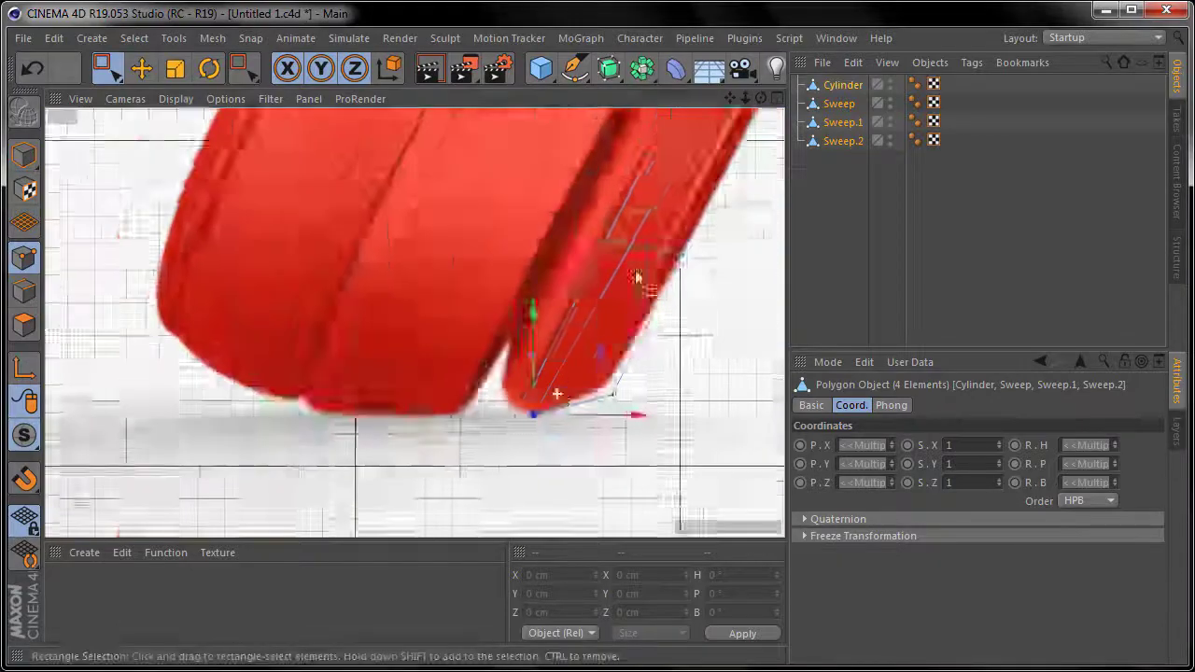
scroll(474, 466, down, 2)
scroll(474, 467, down, 2)
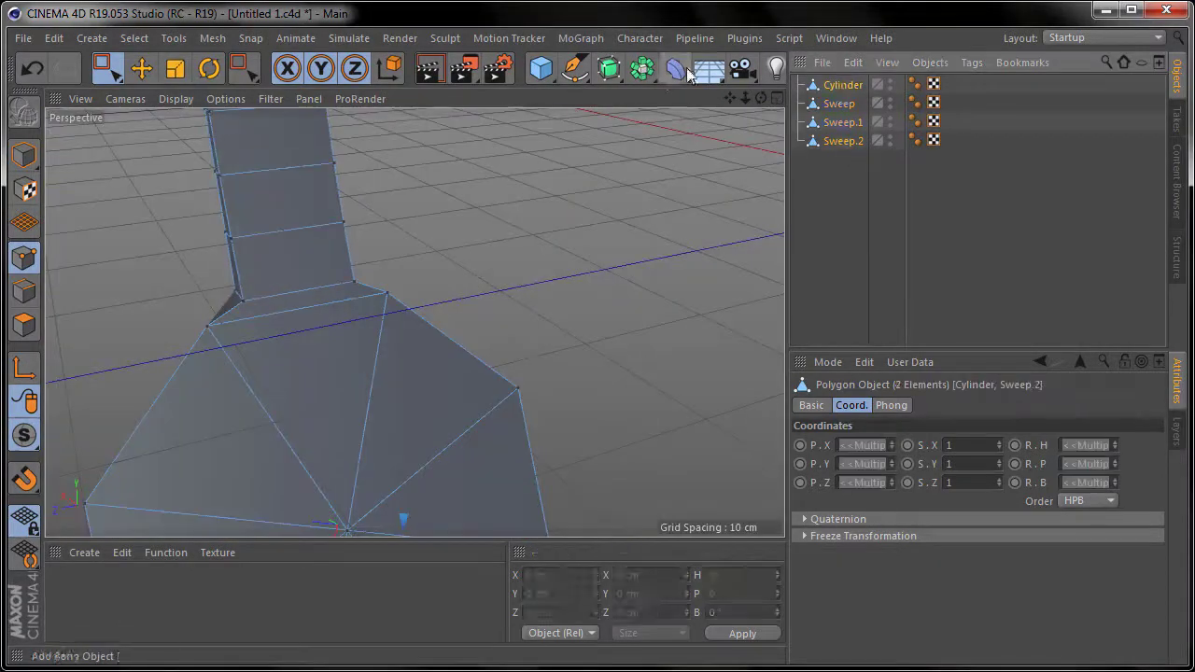
Try placing Sweep.2 inside a new Connect object, then undo the grouping.
click(641, 67)
click(849, 125)
drag(843, 159, 840, 101)
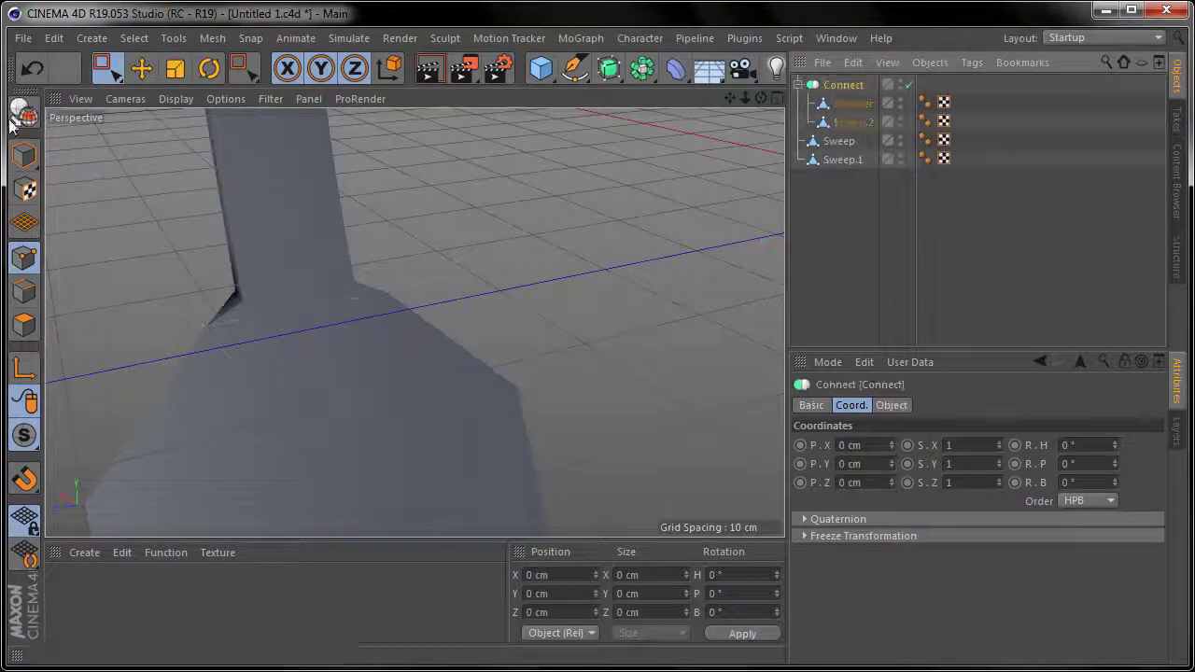
click(22, 114)
mouse_move(533, 208)
alt+mouse_down()
mouse_move(208, 293)
mouse_move(256, 200)
mouse_move(457, 207)
alt+mouse_up()
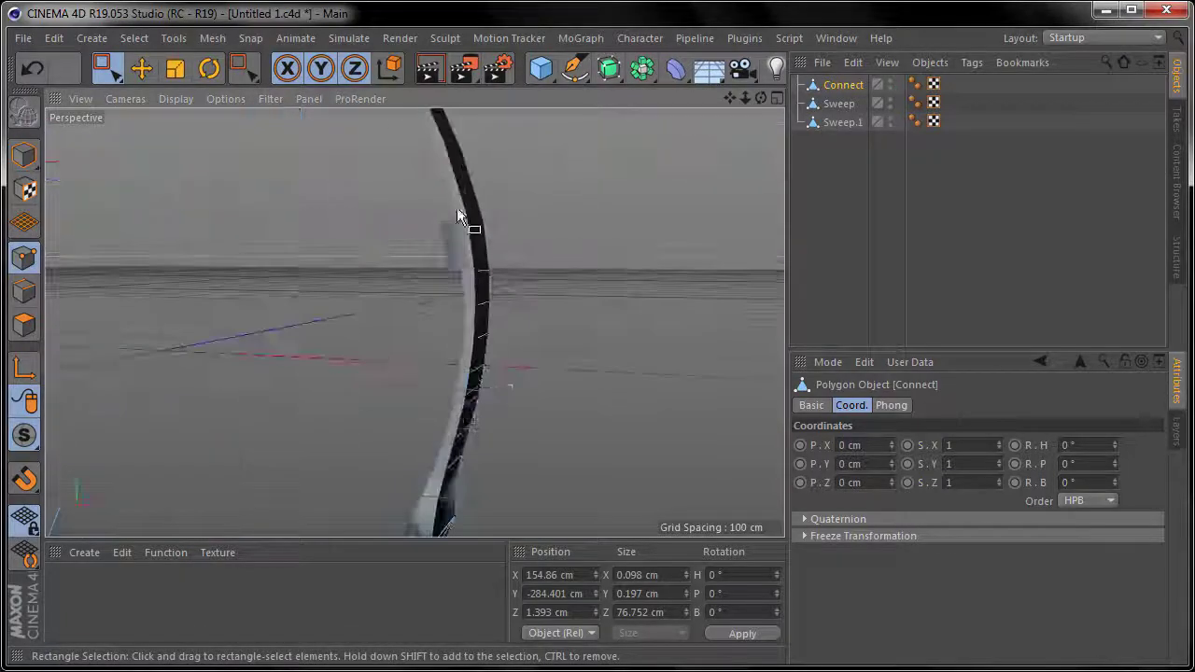
key(ctrl+z)
Group Sweep.2 and Cylinder under a Connect object and make it editable.
click(834, 145)
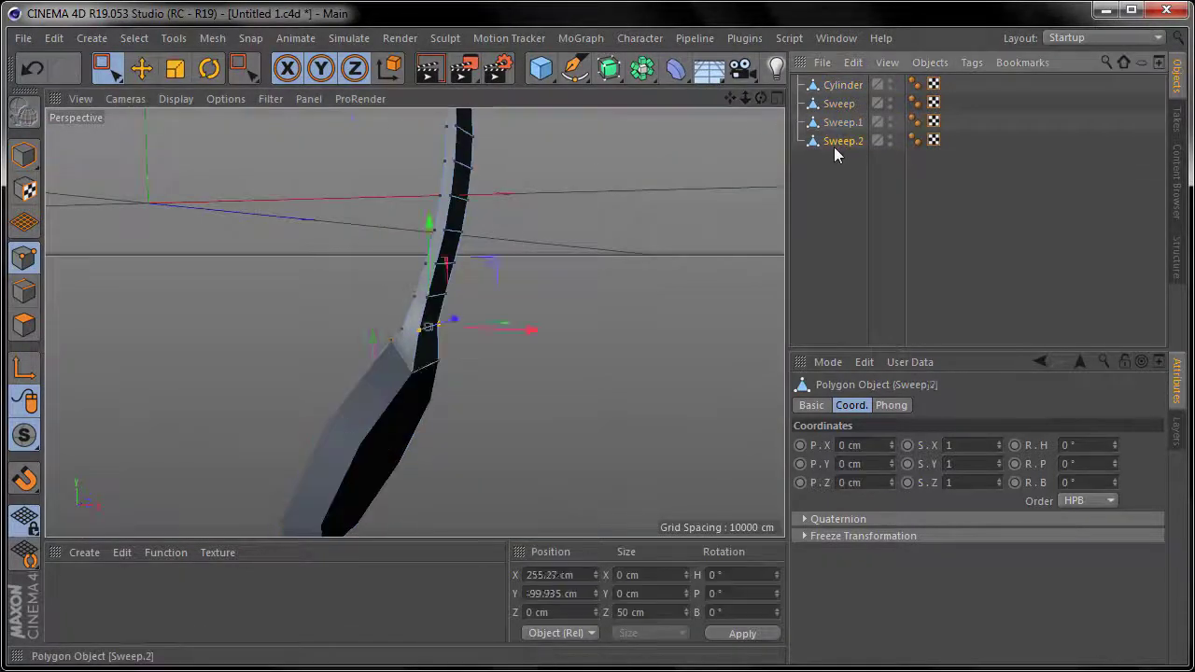
ctrl+click(843, 85)
click(642, 67)
alt+click(848, 126)
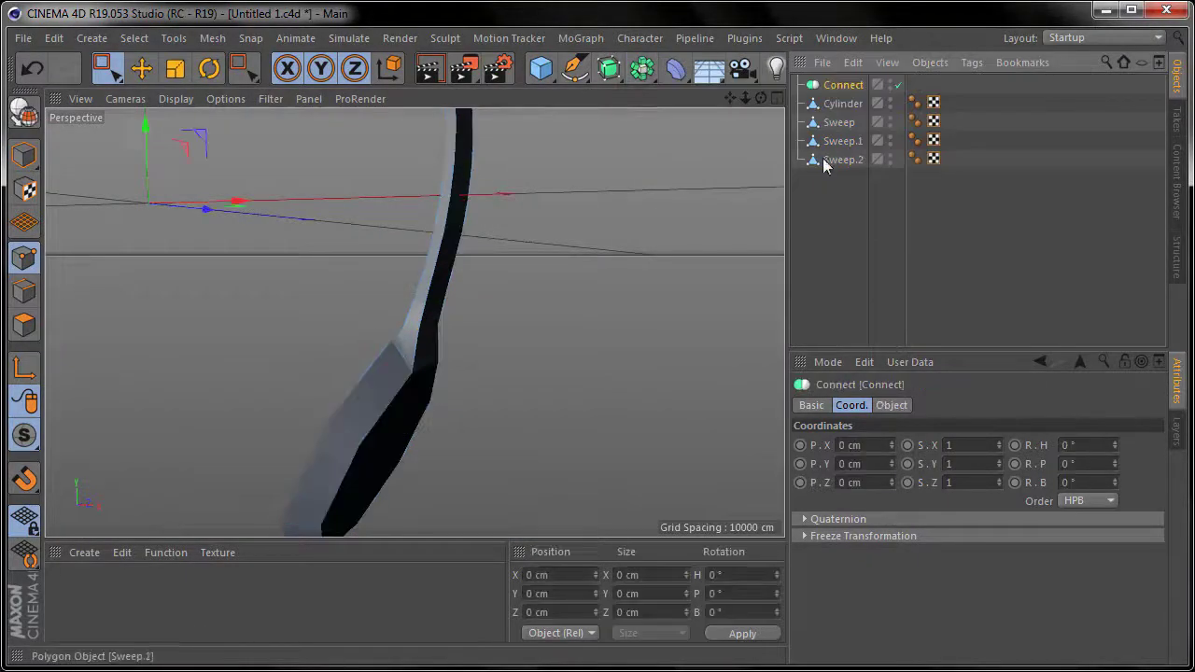
click(23, 114)
Add a loop cut to the Connect mesh in the Front view, near 87.5%.
key(k)
key(l)
middle_click(336, 421)
middle_click(196, 178)
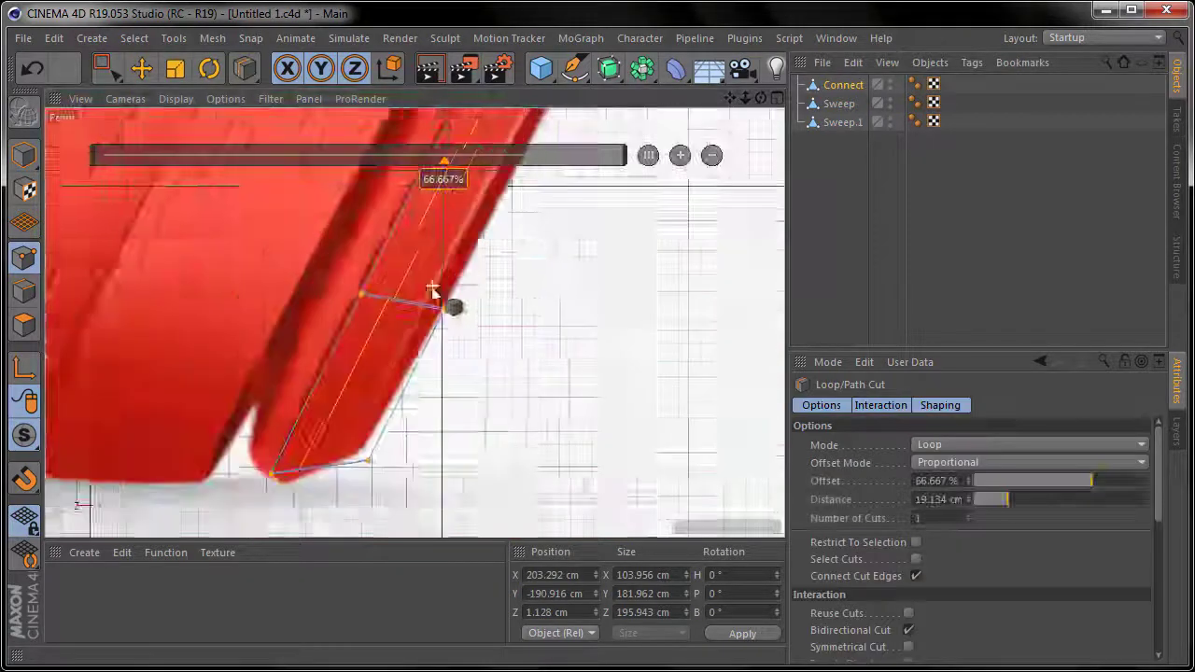
key(0)
key(F1)
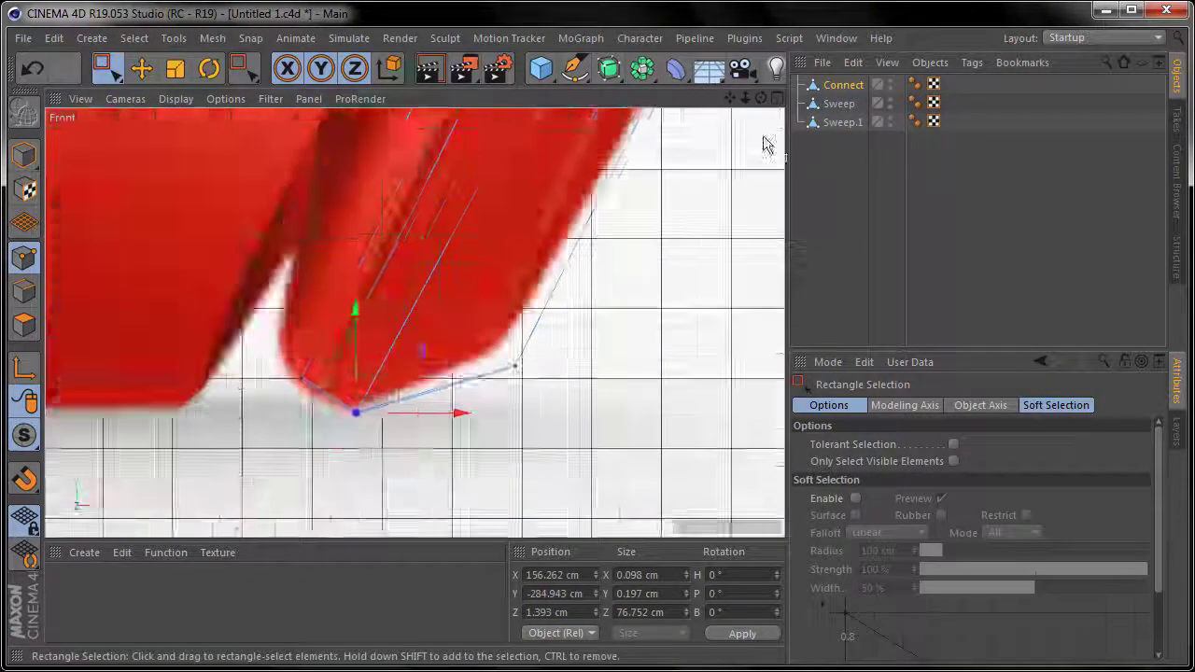
Nest Connect under a new Subdivision Surface and inspect the smoothed band-to-ear-cup piece.
click(608, 68)
drag(845, 104, 827, 90)
key(k)
key(l)
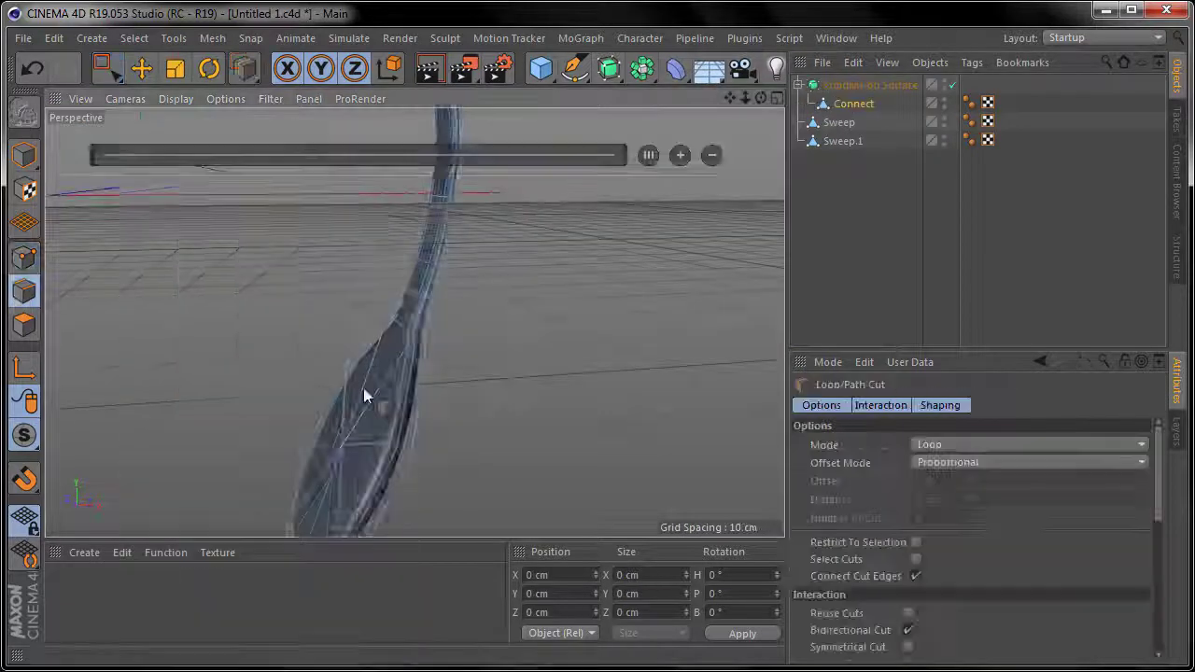
scroll(427, 280, up, 3)
scroll(344, 282, up, 2)
mouse_move(337, 284)
alt+mouse_down()
mouse_move(334, 339)
mouse_move(230, 485)
mouse_move(294, 440)
mouse_move(455, 247)
mouse_move(308, 475)
alt+mouse_up()
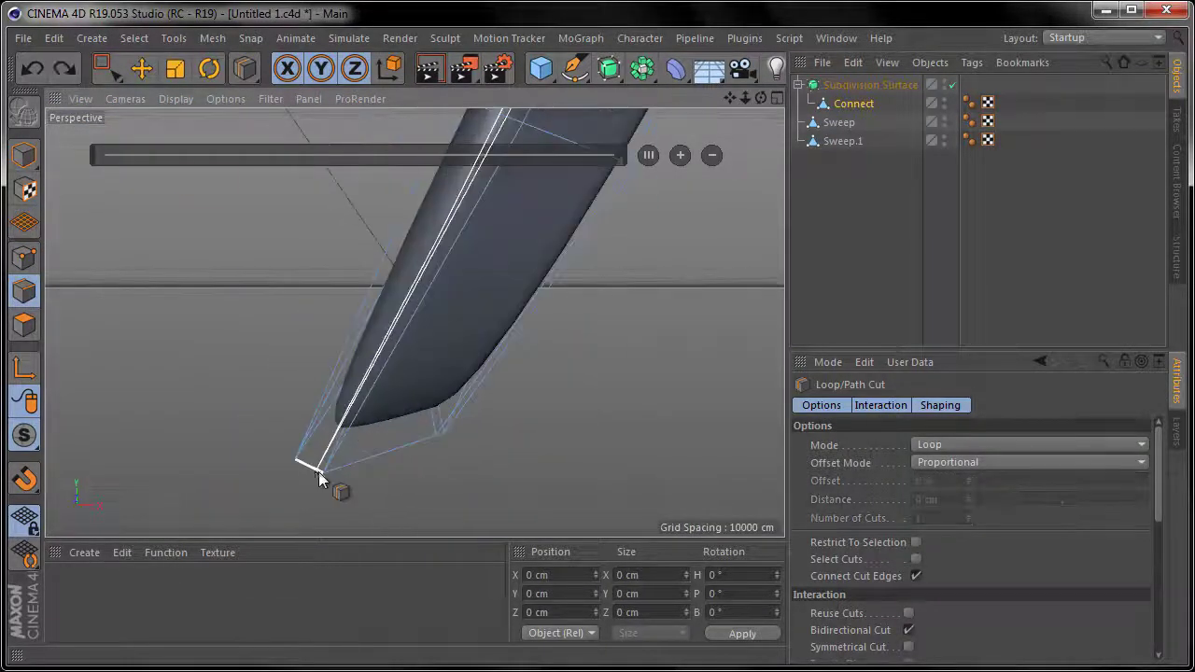
key(e)
scroll(392, 308, up, 4)
mouse_move(393, 308)
alt+mouse_down()
mouse_move(434, 289)
mouse_move(617, 388)
mouse_move(384, 356)
mouse_move(693, 148)
mouse_move(609, 146)
alt+mouse_up()
Select the ear cup's octagon face polygons and inset them to leave a rim.
scroll(609, 147, down, 5)
click(401, 281)
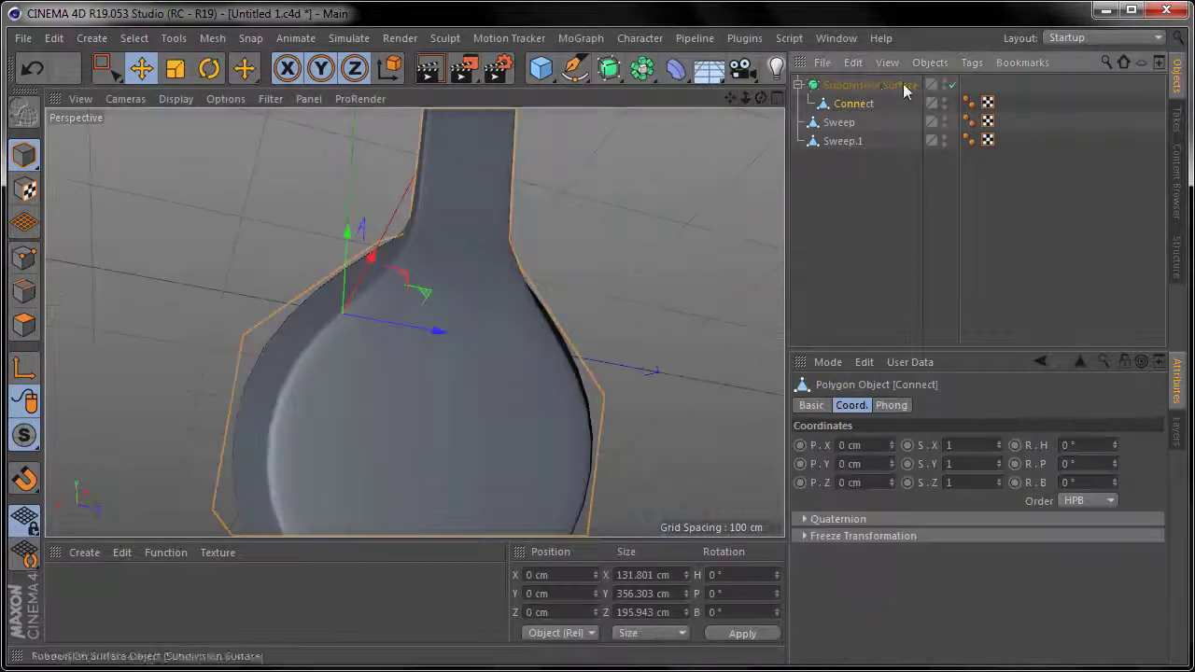
click(24, 324)
alt+drag(560, 280, 728, 280)
click(102, 67)
click(174, 91)
click(395, 360)
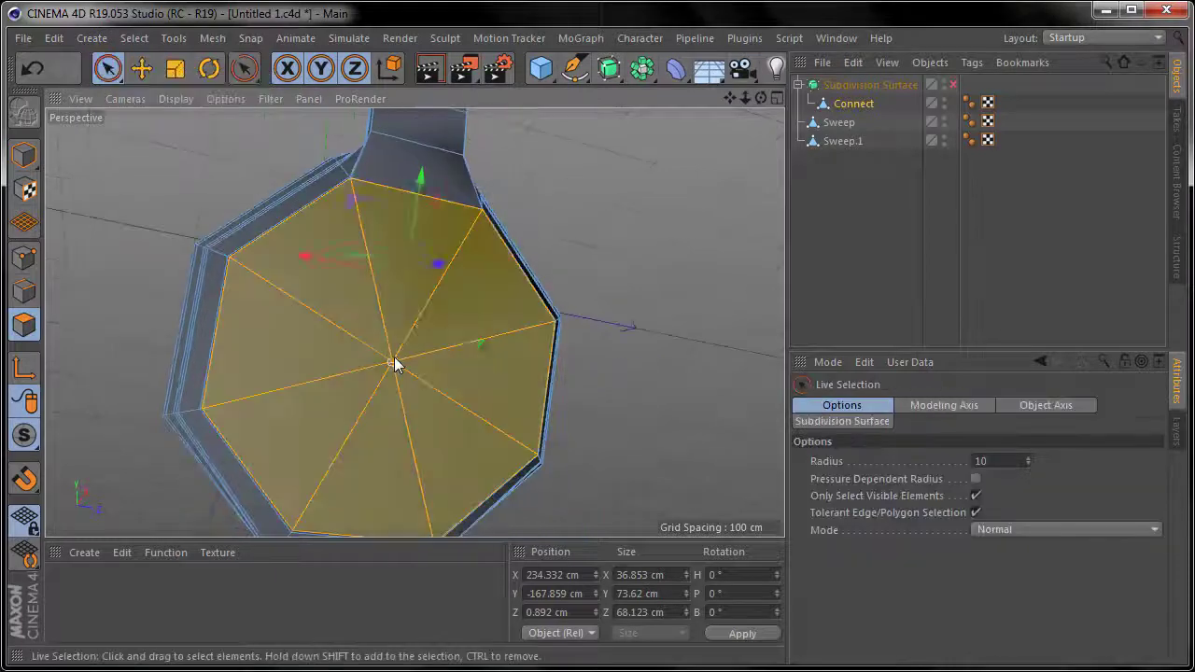
right_click(402, 364)
click(451, 397)
drag(451, 387, 850, 441)
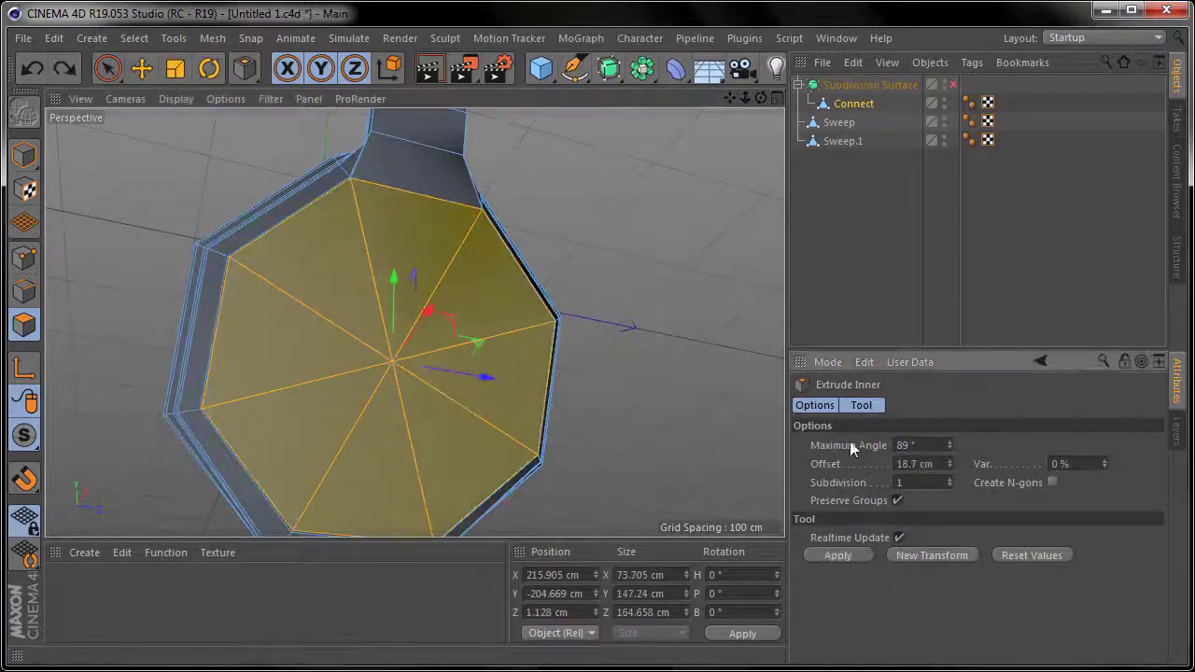
Push the inset face inward and normal-scale it to 71.7%.
right_click(667, 387)
click(608, 351)
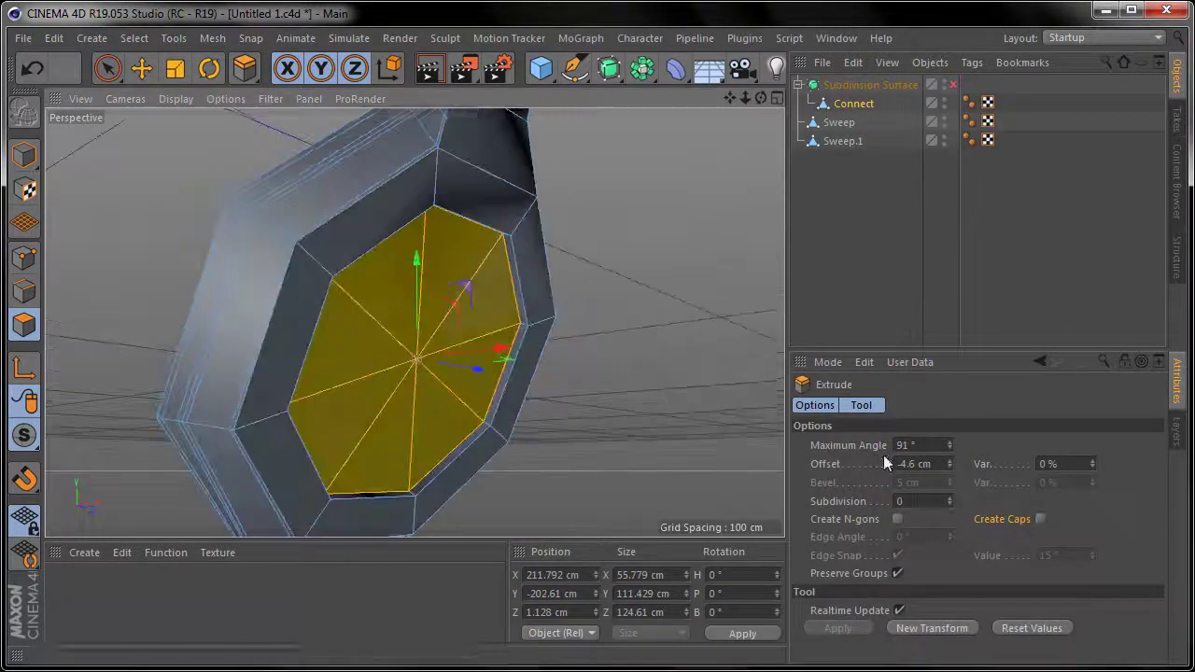
double_click(903, 464)
text(-7.5)
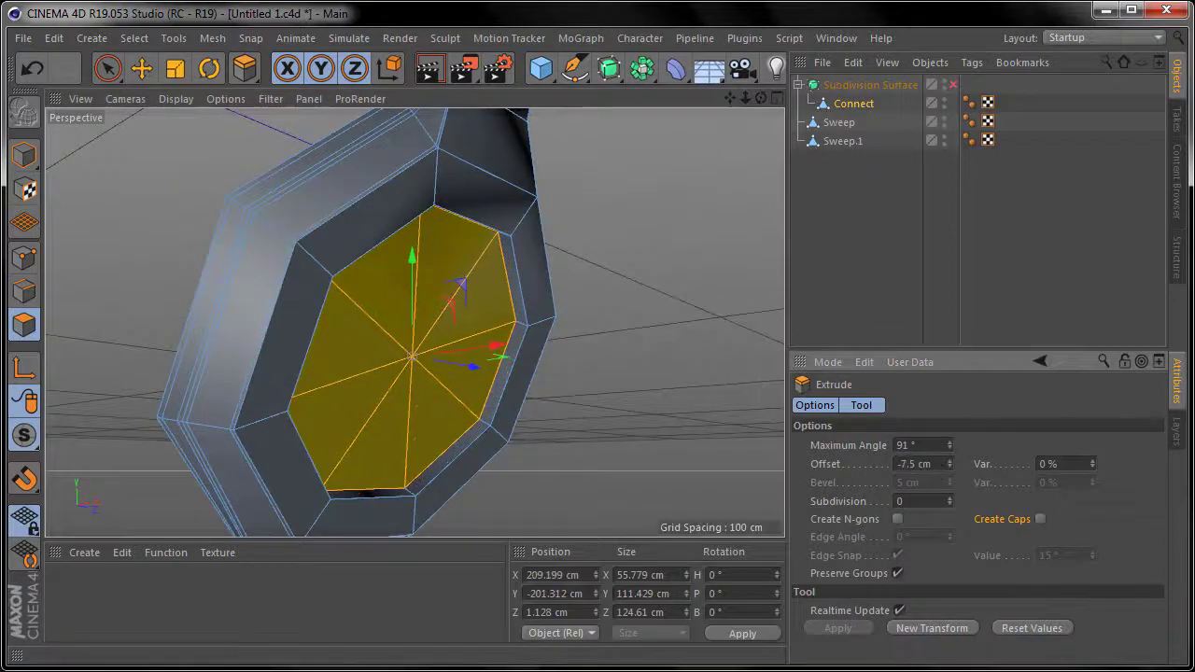
right_click(178, 464)
click(253, 464)
alt+drag(367, 258, 707, 408)
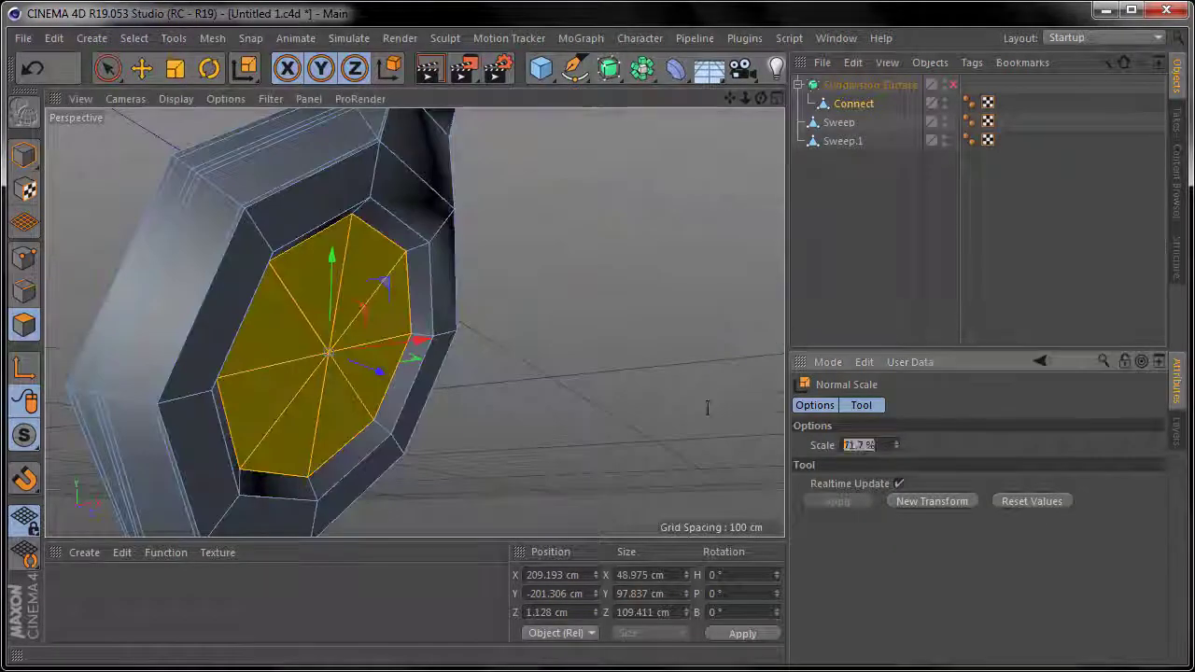
Cut an edge loop along the ear cup rim to sharpen the smoothed edge.
right_click(56, 234)
click(89, 210)
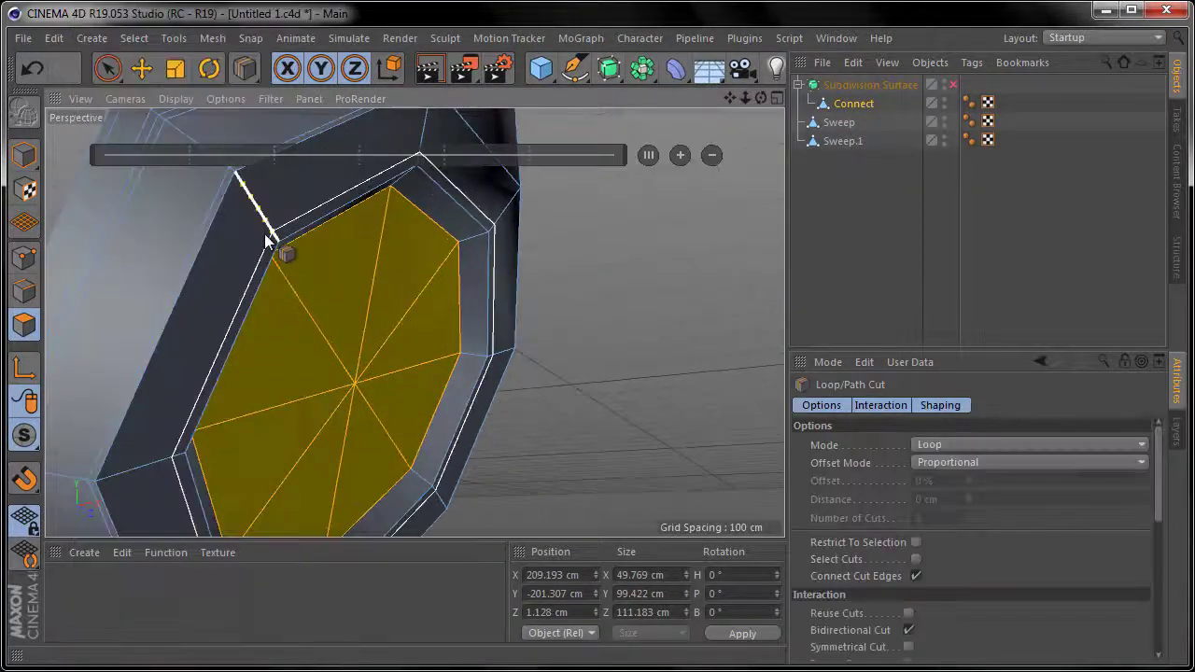
click(236, 189)
scroll(277, 234, up, 3)
scroll(301, 254, up, 5)
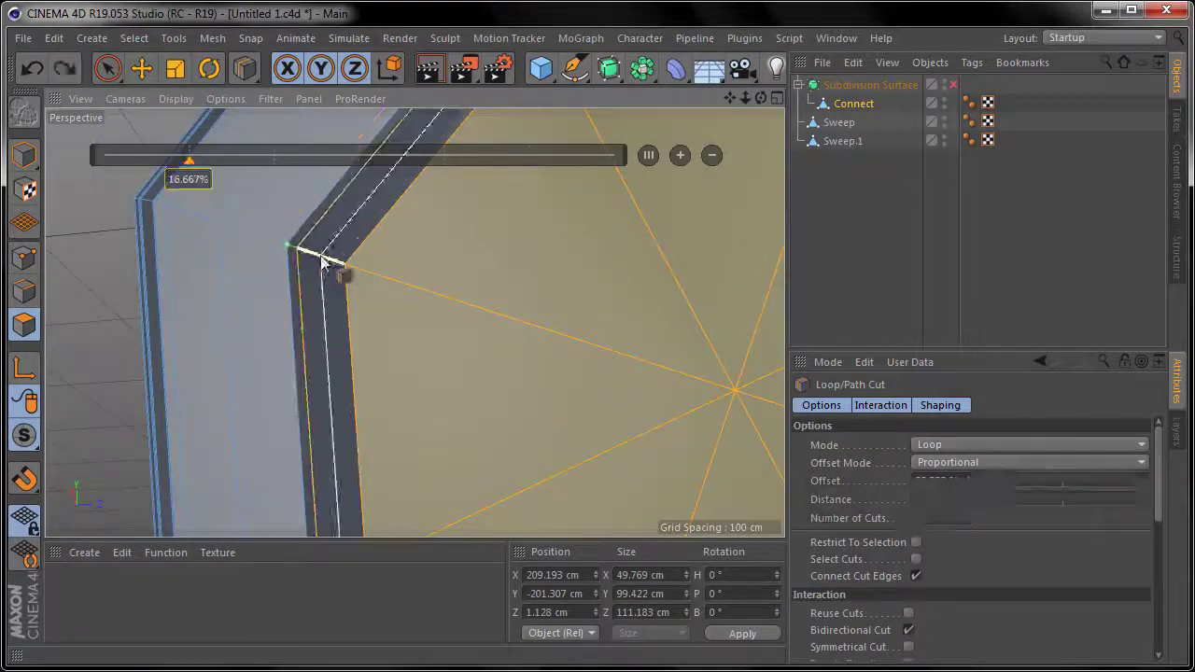
key(e)
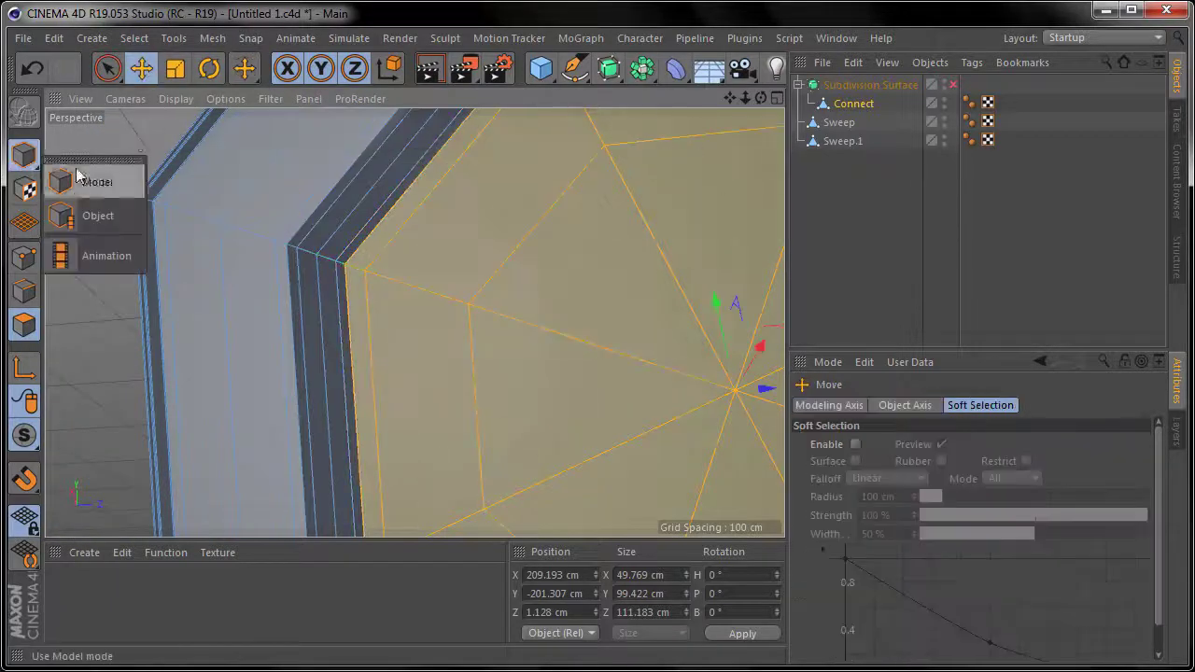
click(24, 155)
scroll(464, 267, down, 5)
alt+drag(464, 267, 684, 259)
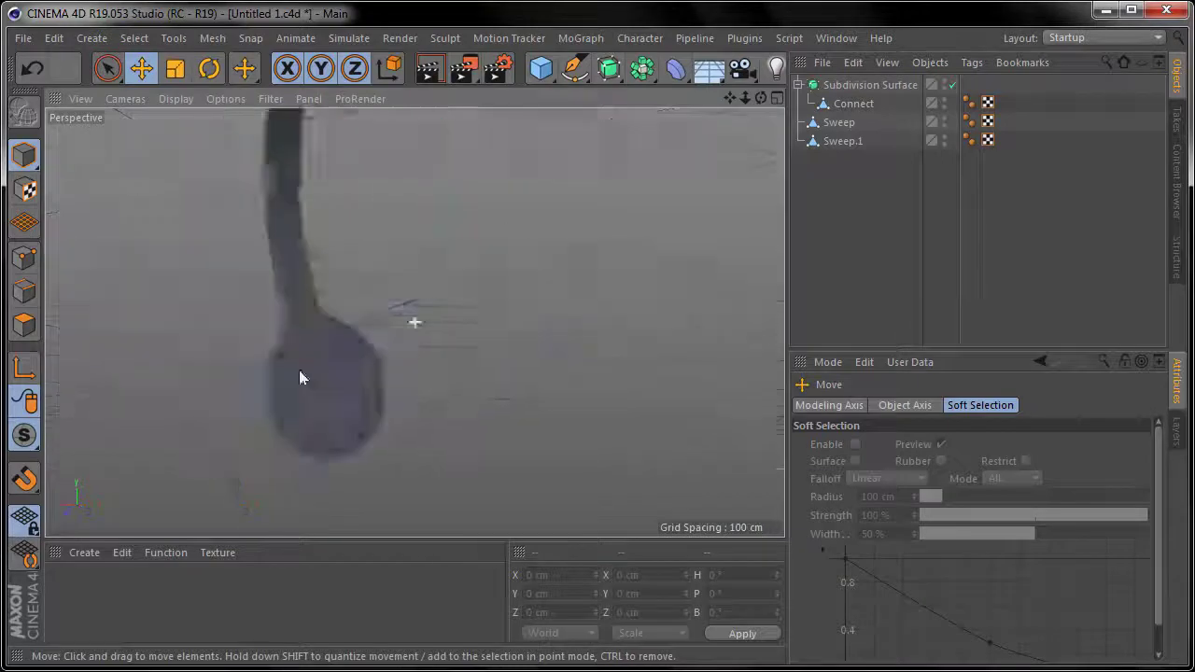
Cut a new edge loop at 50% across the arm where it meets the ear-cup head.
right_click(266, 374)
click(271, 379)
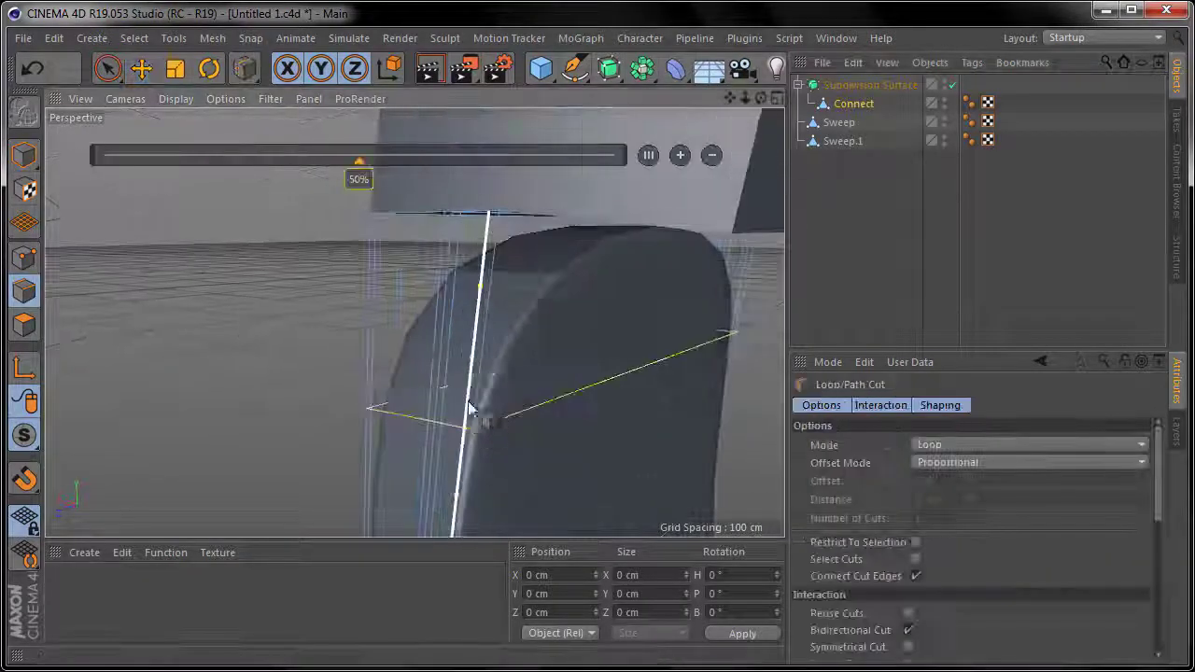
click(494, 250)
key(e)
click(75, 165)
scroll(374, 305, down, 5)
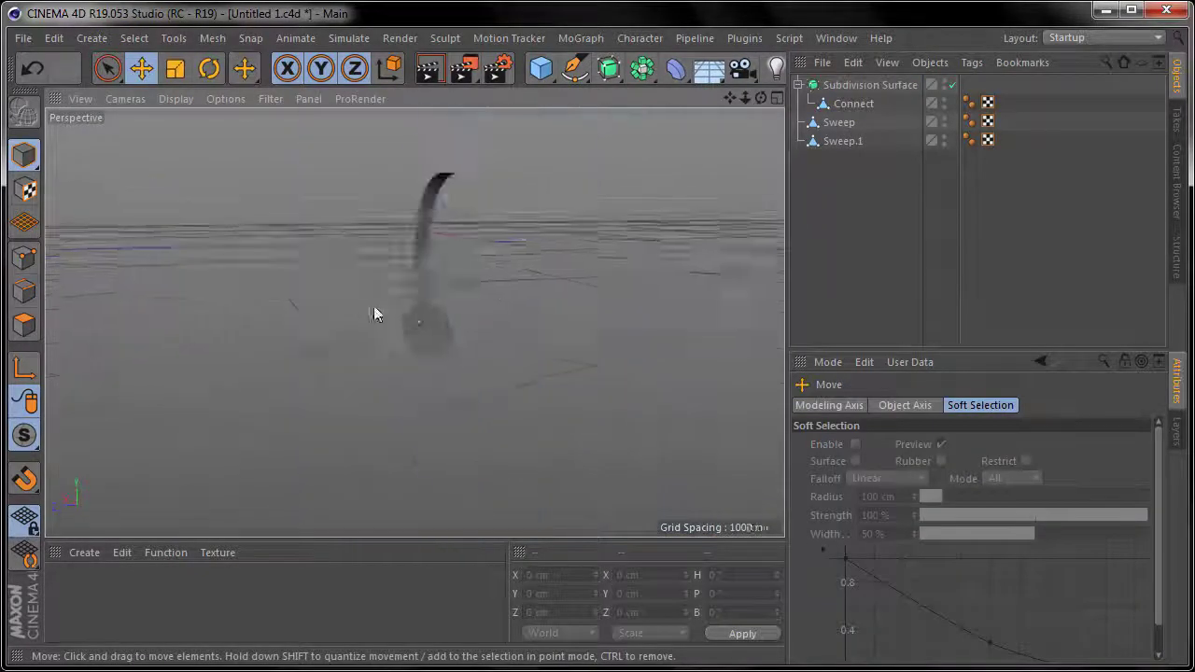
mouse_move(373, 306)
alt+mouse_down()
mouse_move(114, 277)
mouse_move(415, 213)
alt+mouse_up()
Split all polygons of the Connect arm mesh into Connect.1 and move it to the top level.
click(458, 196)
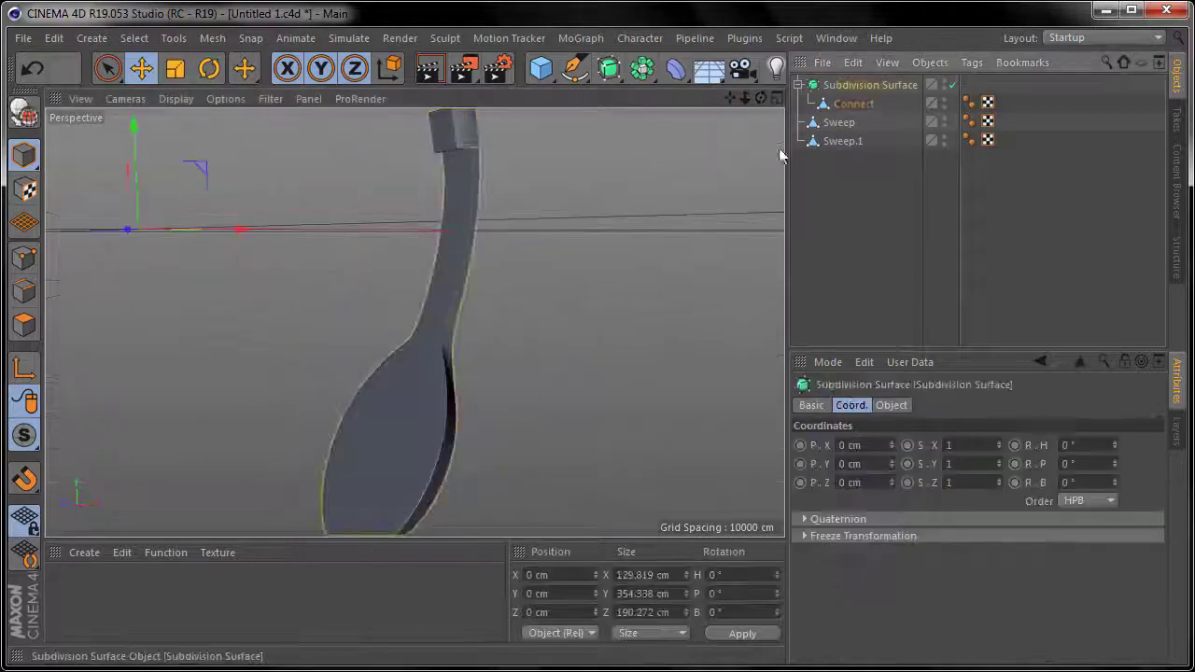
click(948, 103)
scroll(432, 355, up, 5)
alt+drag(381, 296, 244, 163)
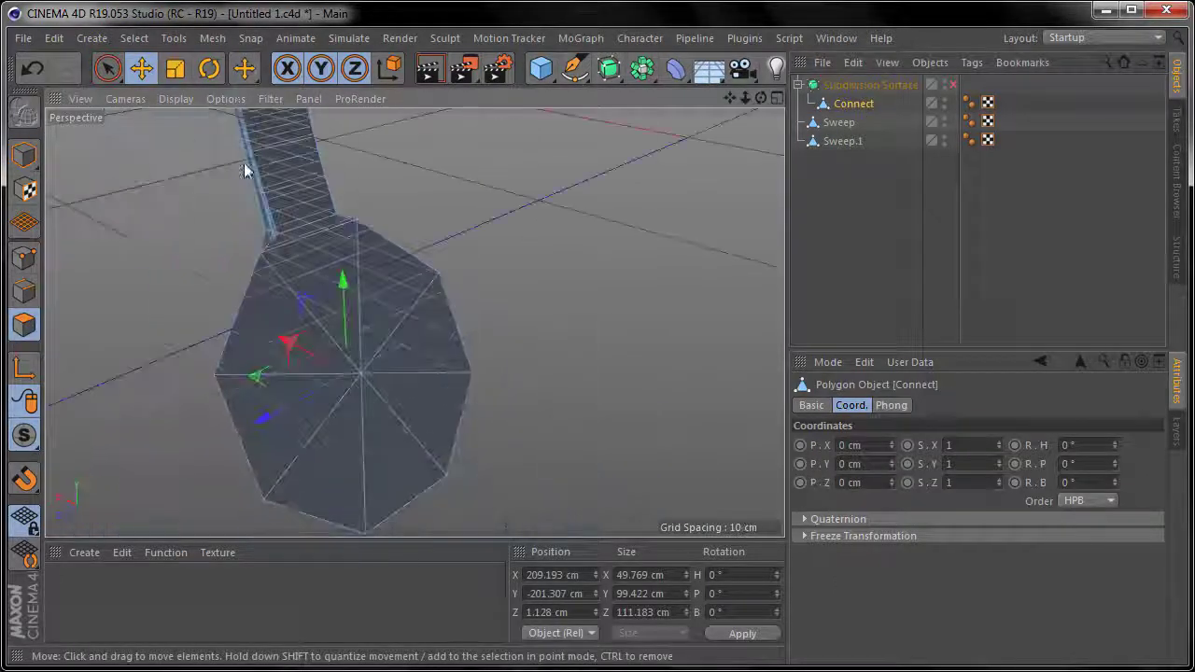
key(9)
click(383, 315)
key(ctrl+a)
right_click(717, 416)
click(793, 635)
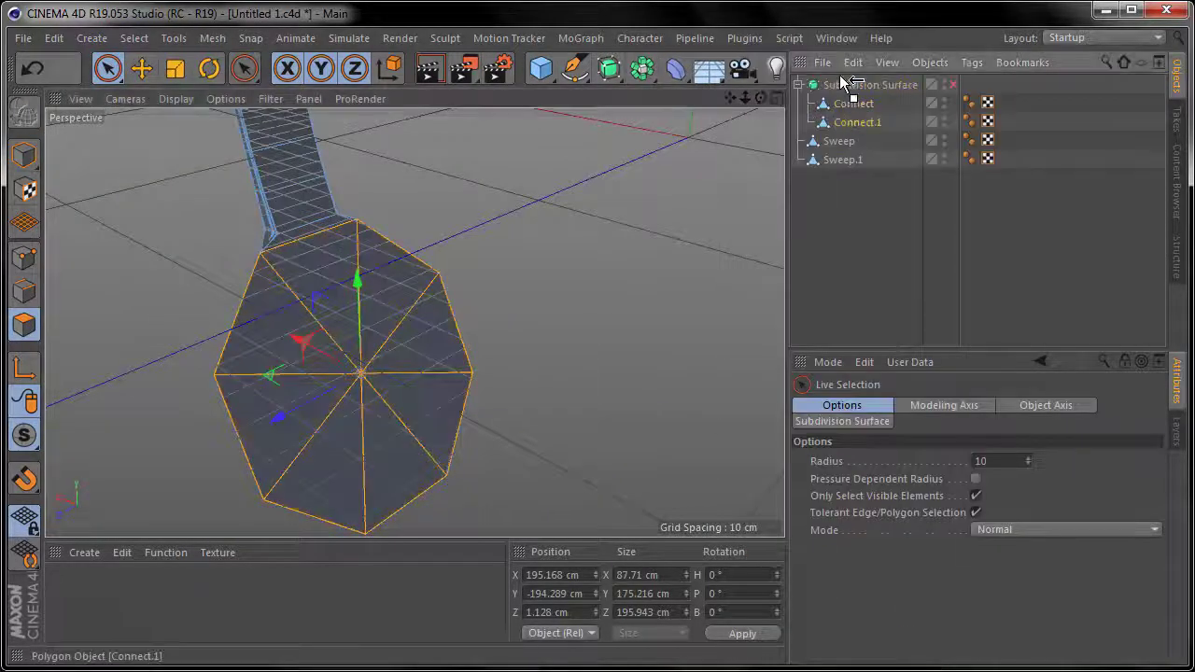
drag(845, 82, 861, 187)
Select the Sweep inside Subdivision Surface.1 and begin loop-cutting it.
click(791, 134)
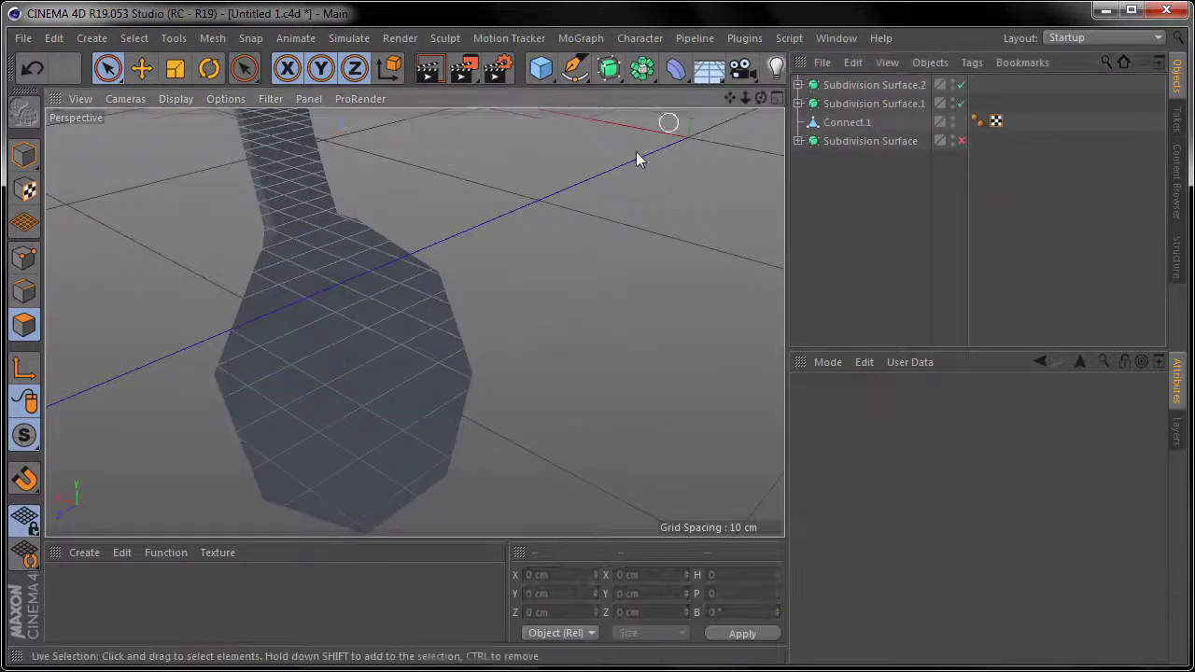
key(ctrl+shift+z)
click(798, 103)
click(849, 121)
key(k)
key(l)
scroll(334, 237, up, 3)
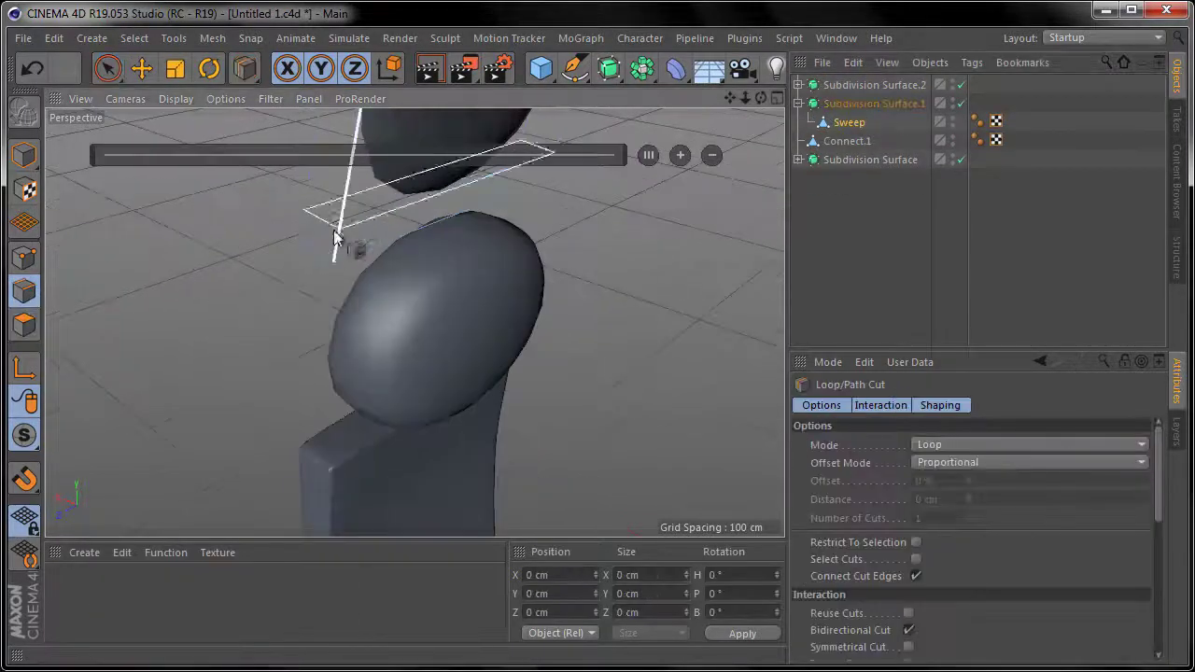
mouse_move(415, 247)
alt+mouse_down()
mouse_move(415, 322)
mouse_move(339, 323)
mouse_move(416, 322)
alt+mouse_up()
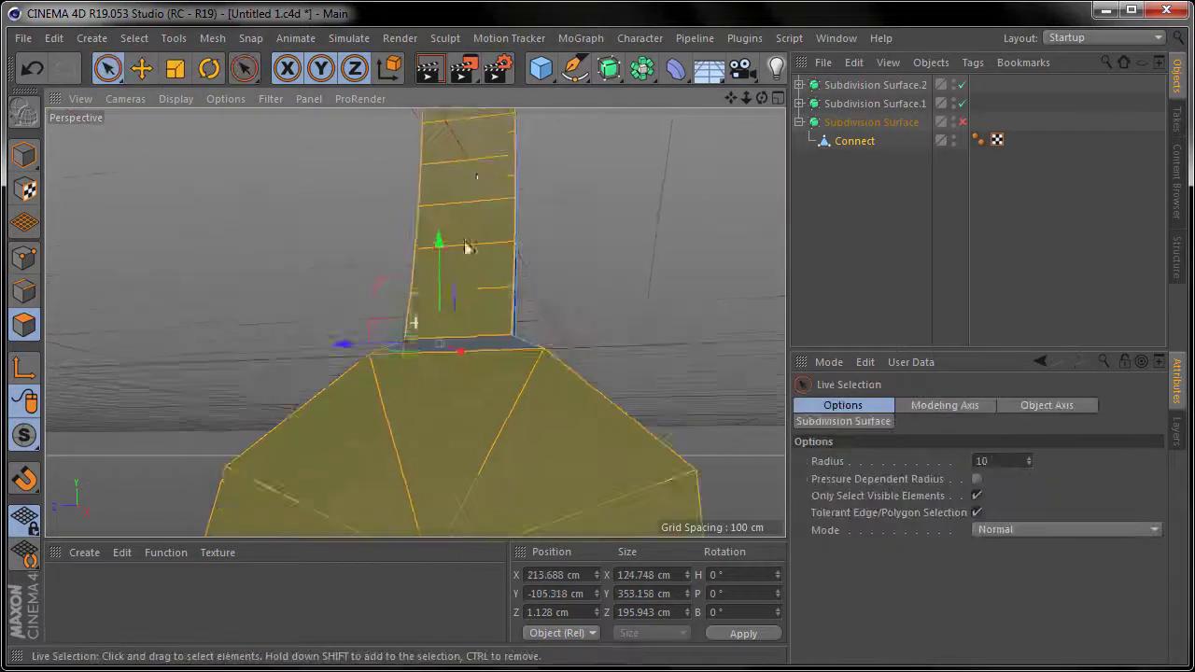
Extrude the headband strip polygons and scale them along their normals.
right_click(724, 423)
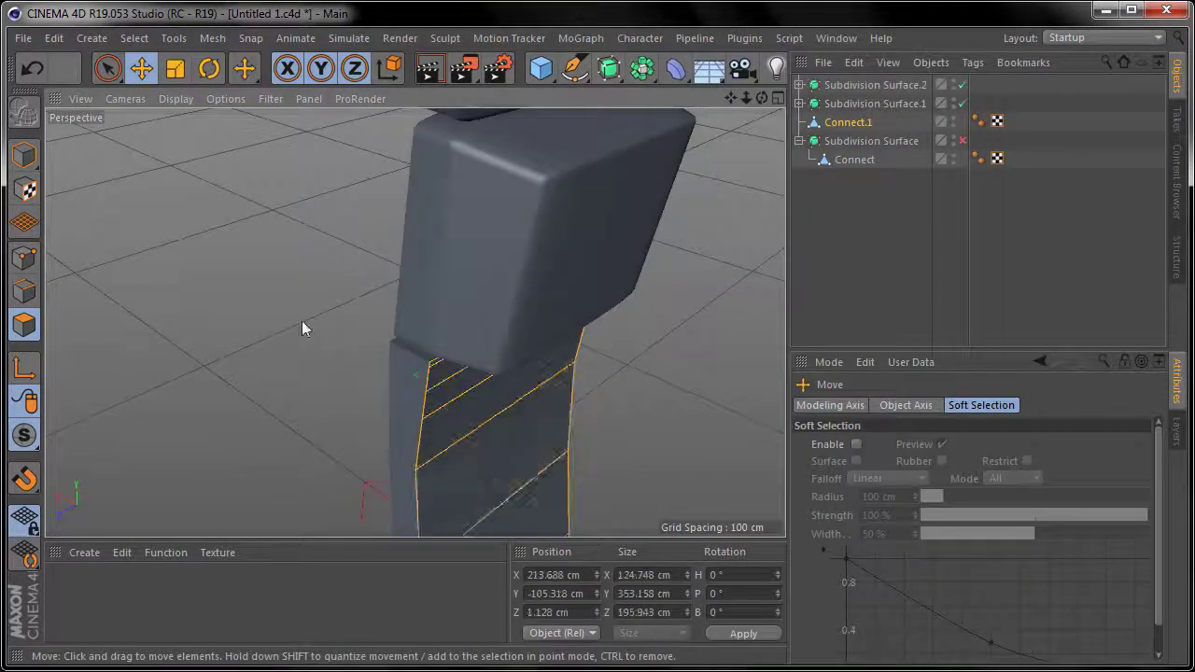
key(d)
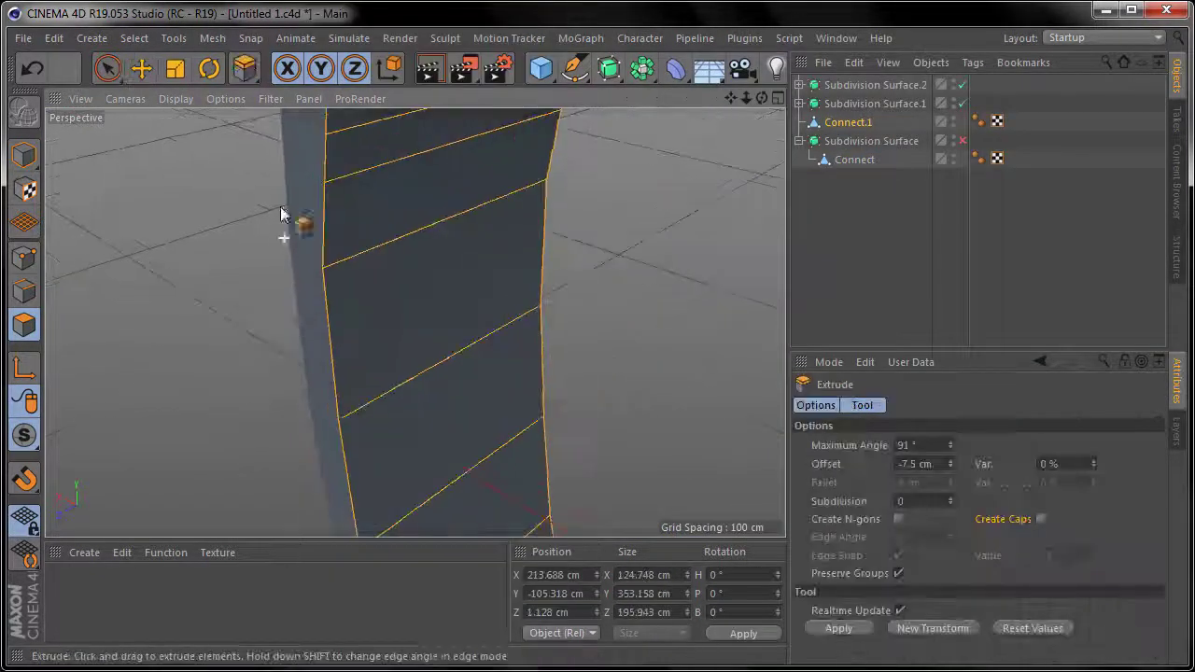
right_click(254, 374)
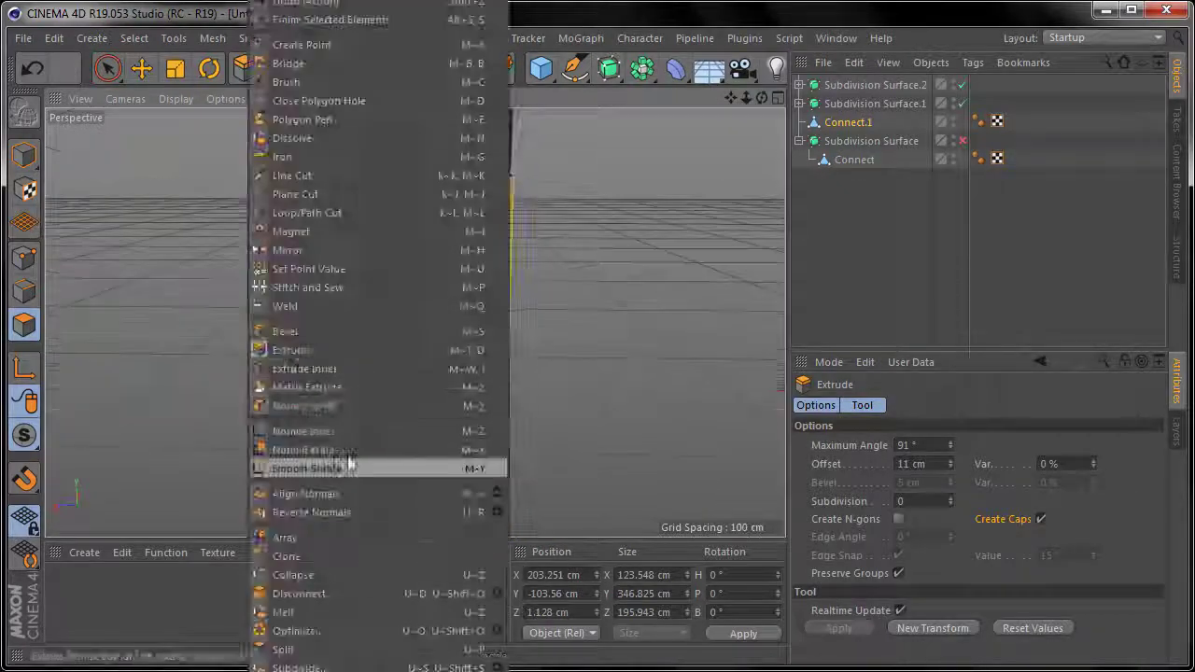
click(280, 387)
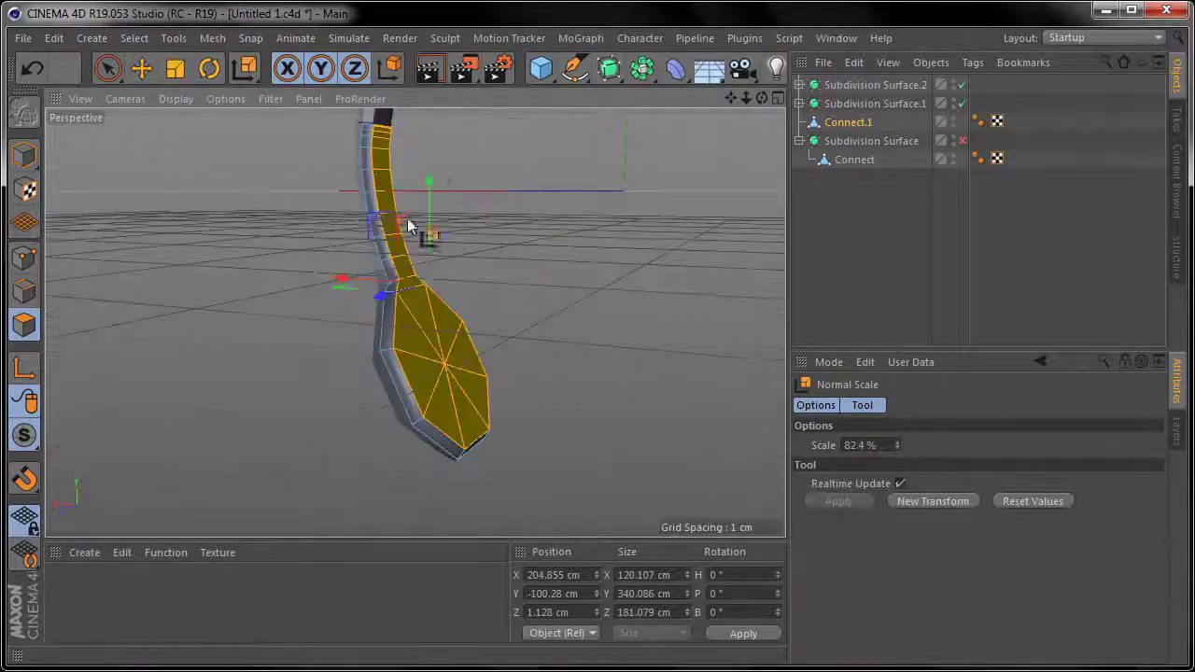
scroll(461, 285, up, 5)
key(e)
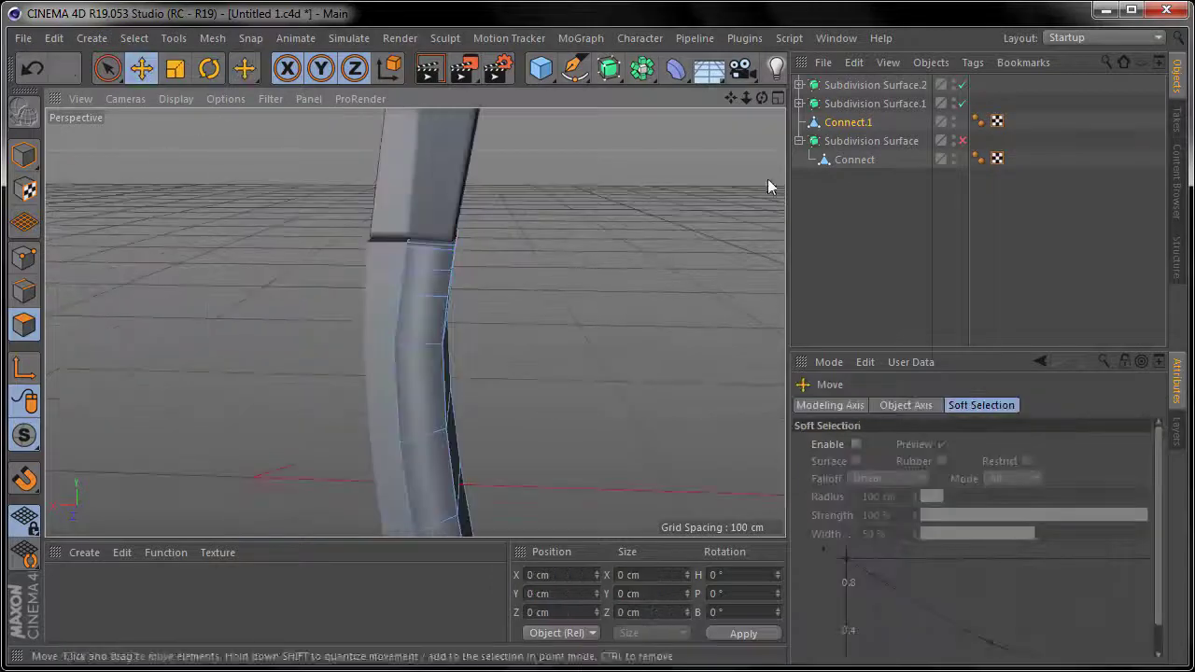
Wrap Connect.1 in a Subdivision Surface and start a loop cut near the strip's end.
alt+click(608, 68)
click(858, 103)
right_click(121, 308)
right_click(418, 308)
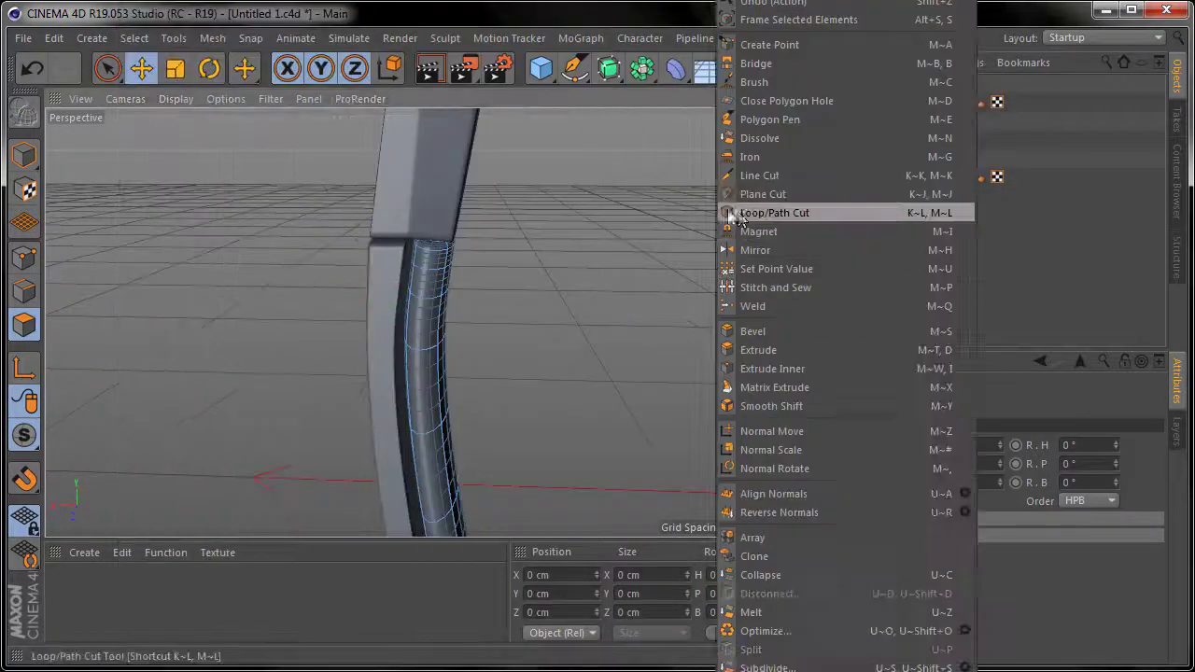
click(579, 213)
click(448, 280)
scroll(466, 403, up, 5)
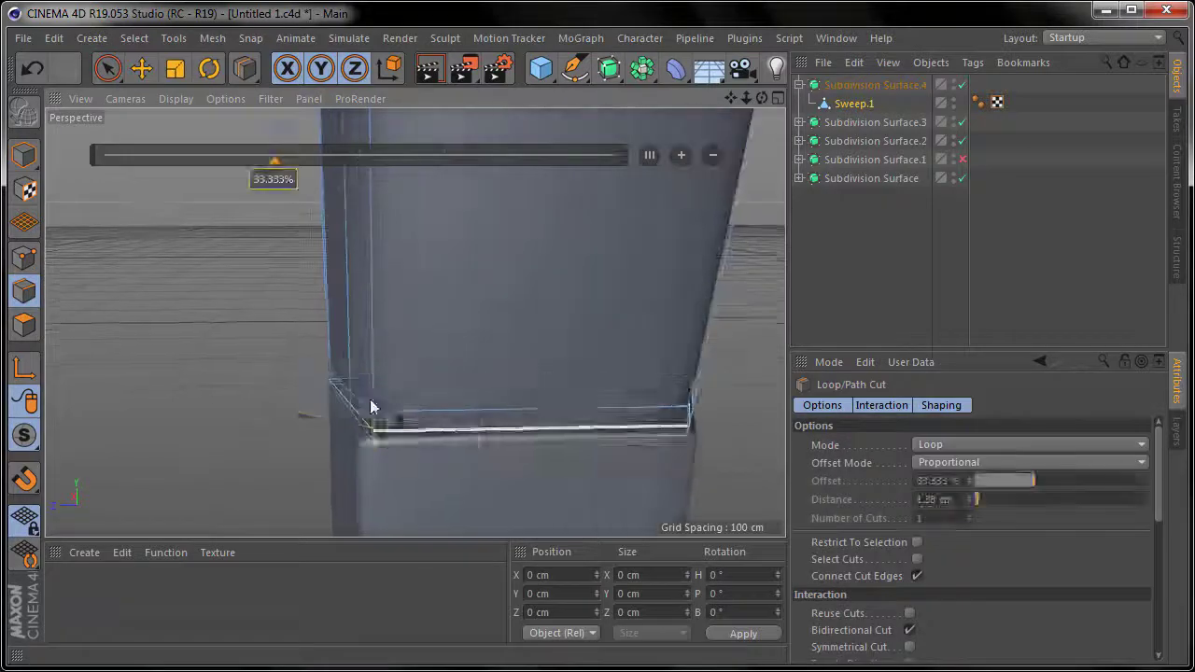
Commit the loop cut at 33.333% and maximize the Perspective view.
click(352, 431)
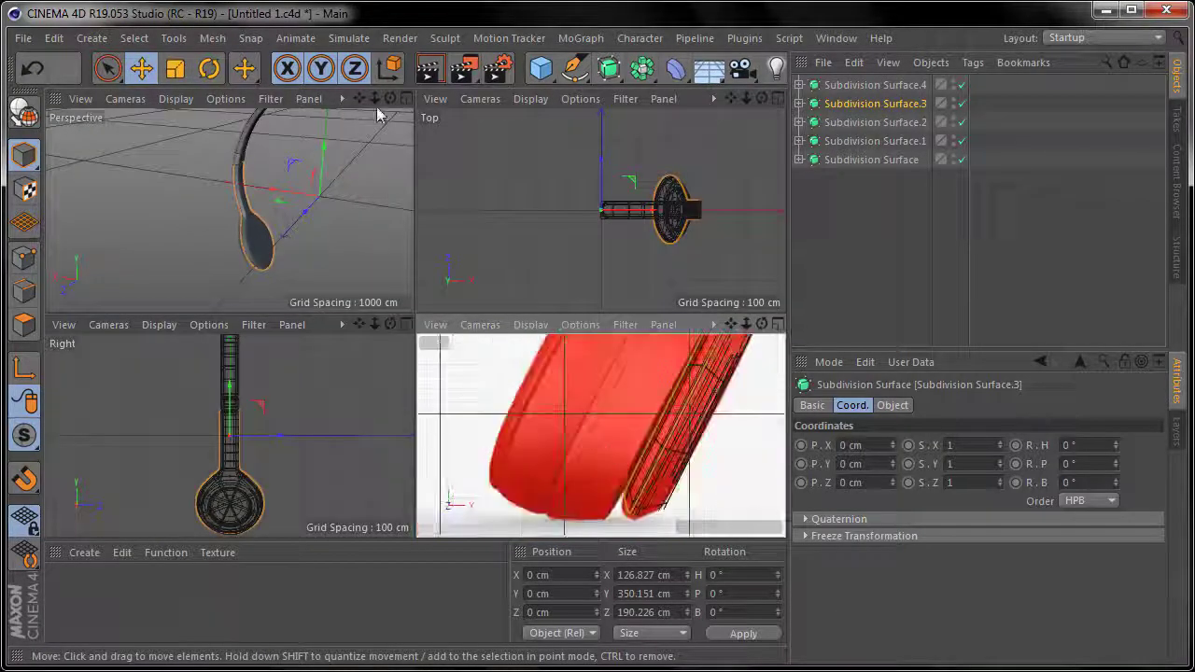
middle_click(378, 112)
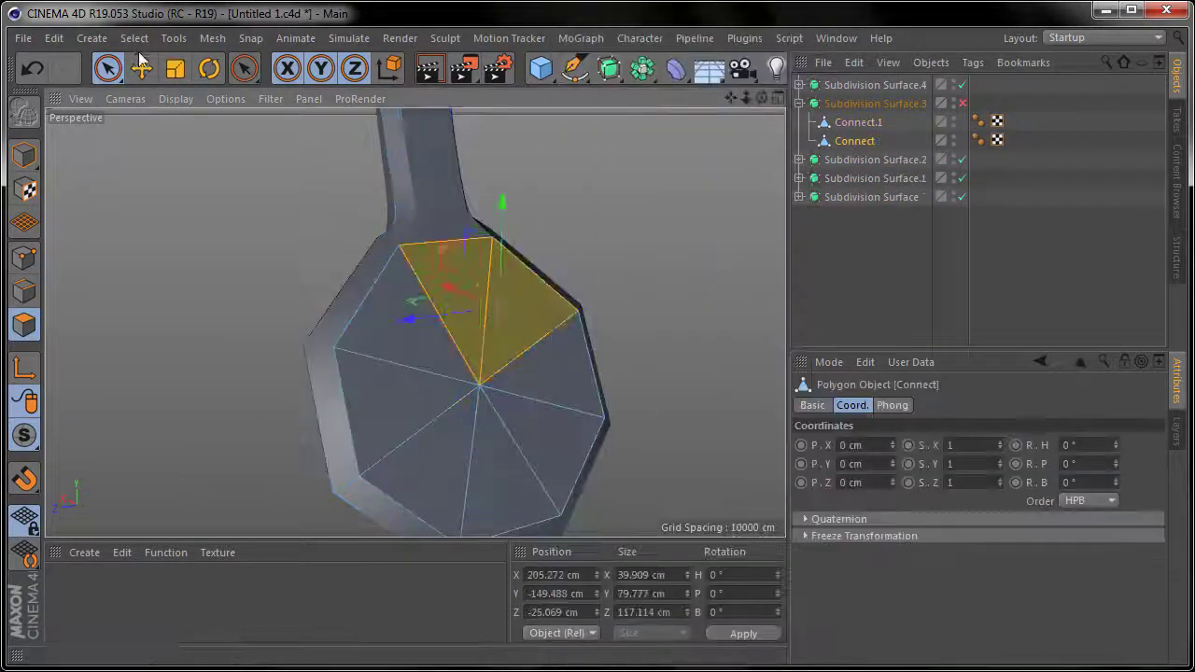
Extrude the ear-cup disc faces toward the ear pad and center the axis.
scroll(546, 292, down, 3)
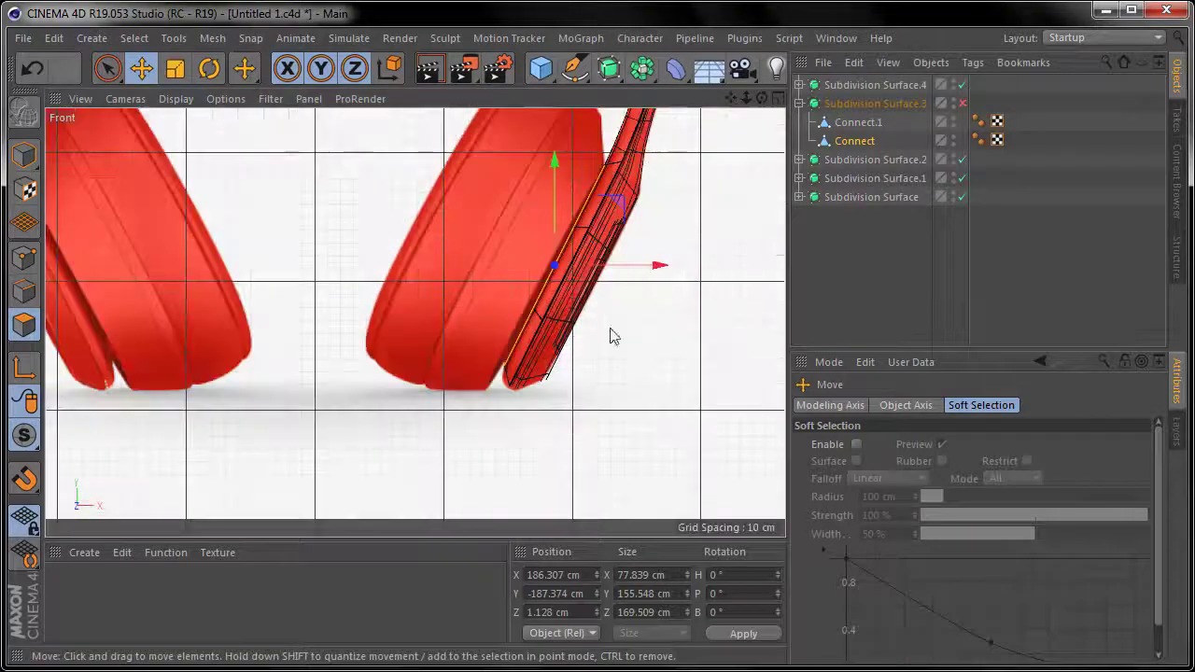
key(d)
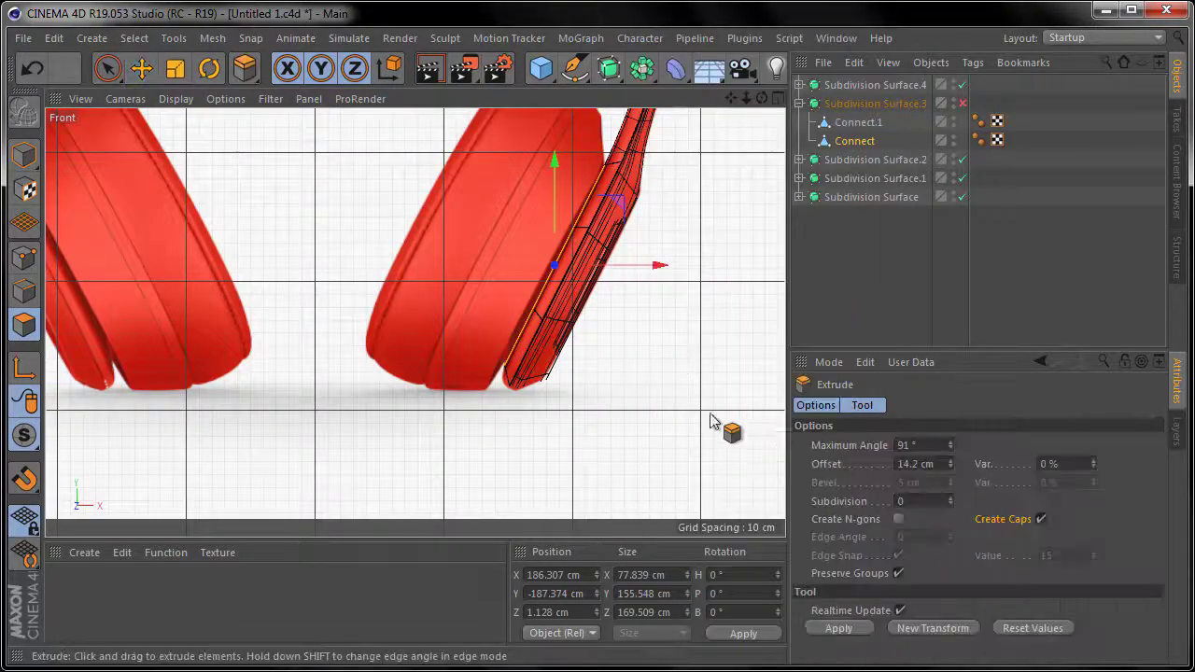
key(e)
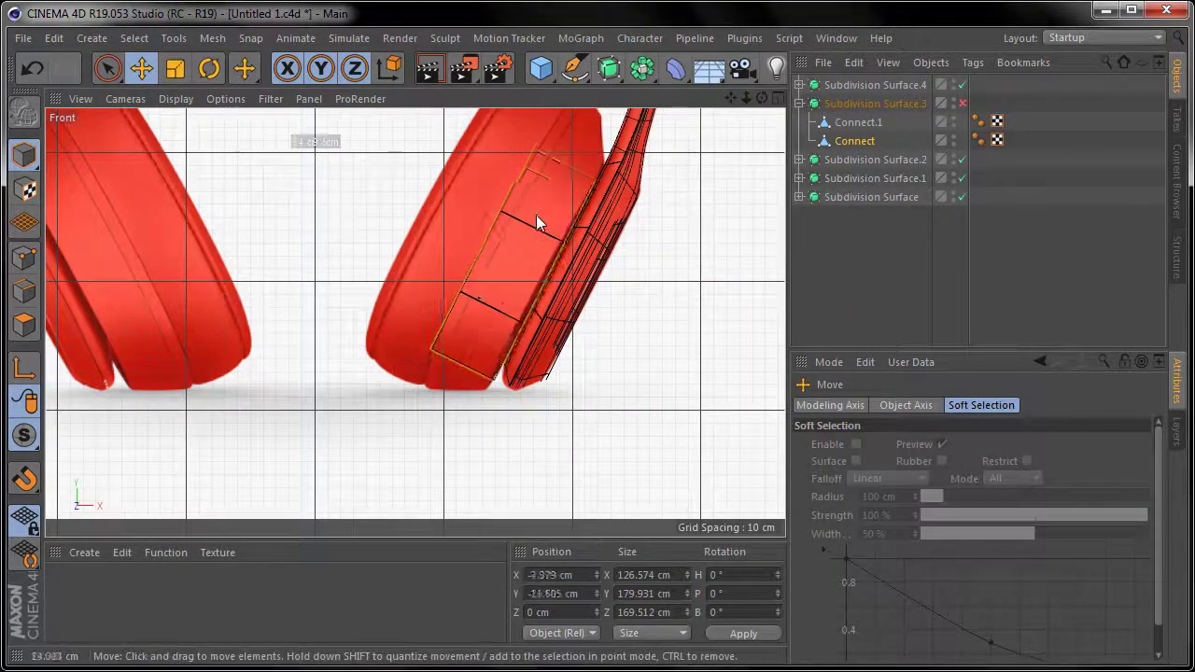
click(317, 207)
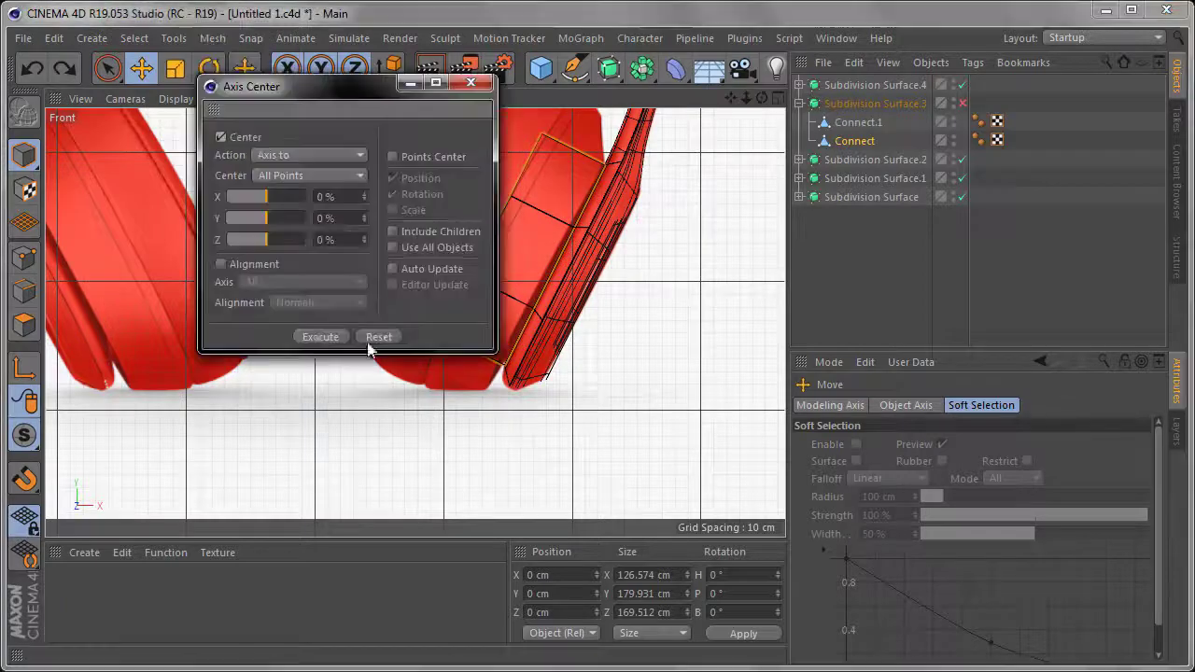
click(474, 86)
Move the merged Connect object out of Subdivision Surface.3 to the top level.
scroll(566, 213, up, 2)
scroll(553, 200, up, 1)
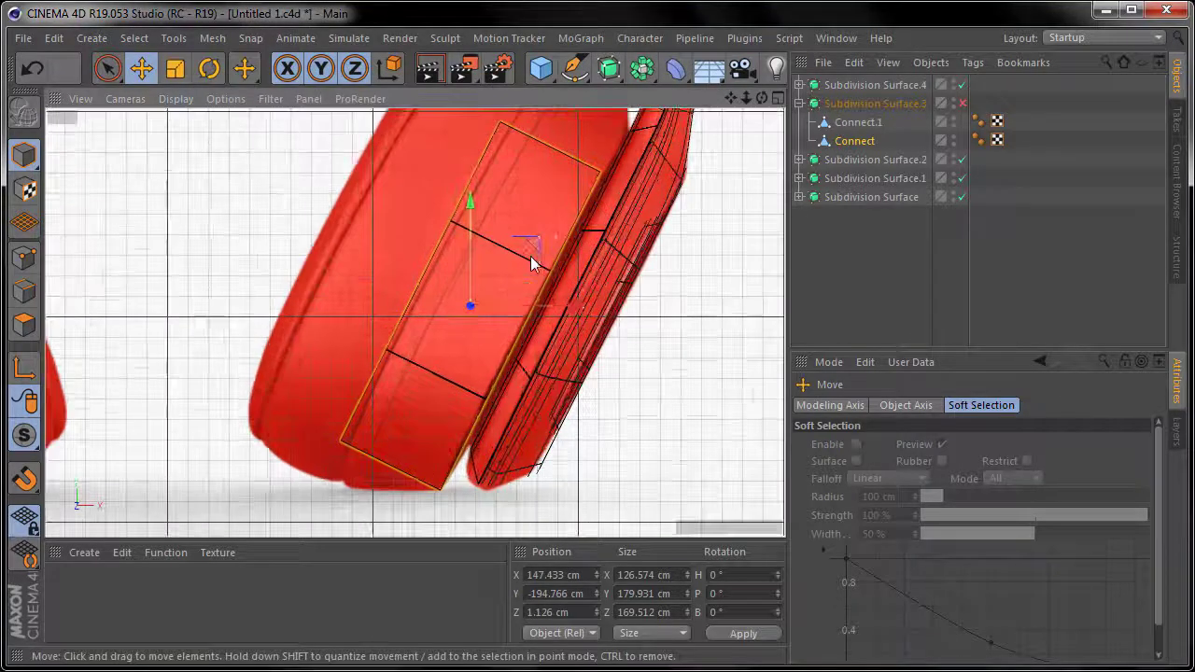
scroll(528, 322, up, 3)
scroll(523, 331, down, 3)
scroll(517, 325, down, 1)
drag(857, 123, 843, 105)
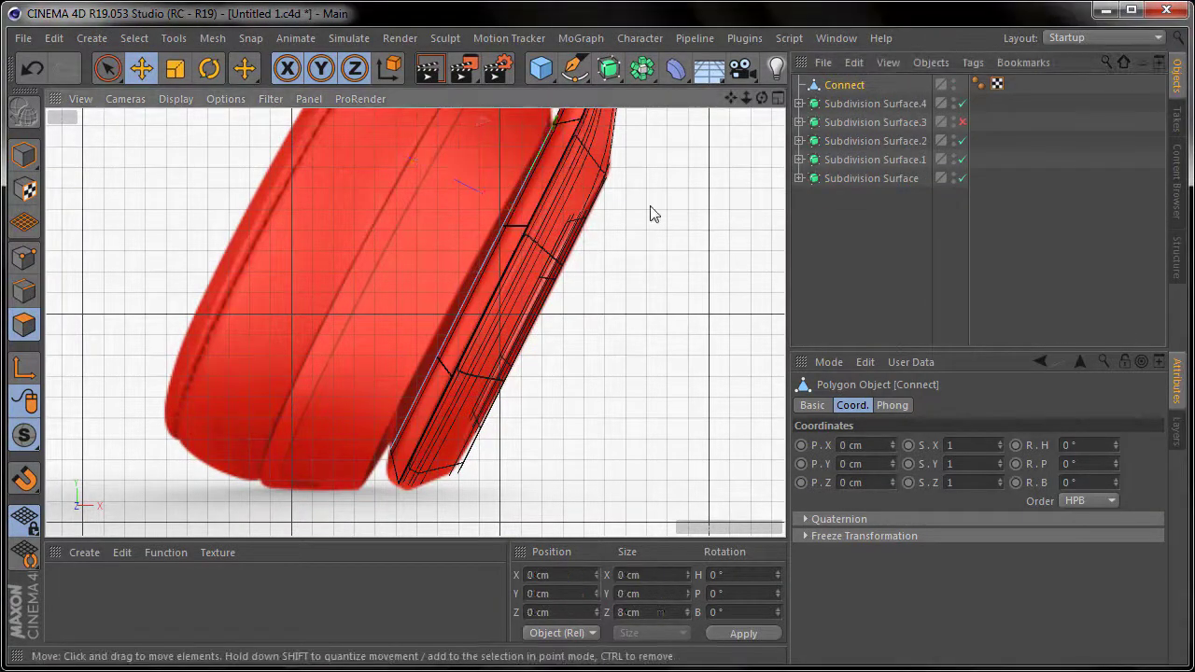
Extrude the ear-cup edges and push them outward with repeated Normal Scale.
key(d)
right_click(104, 277)
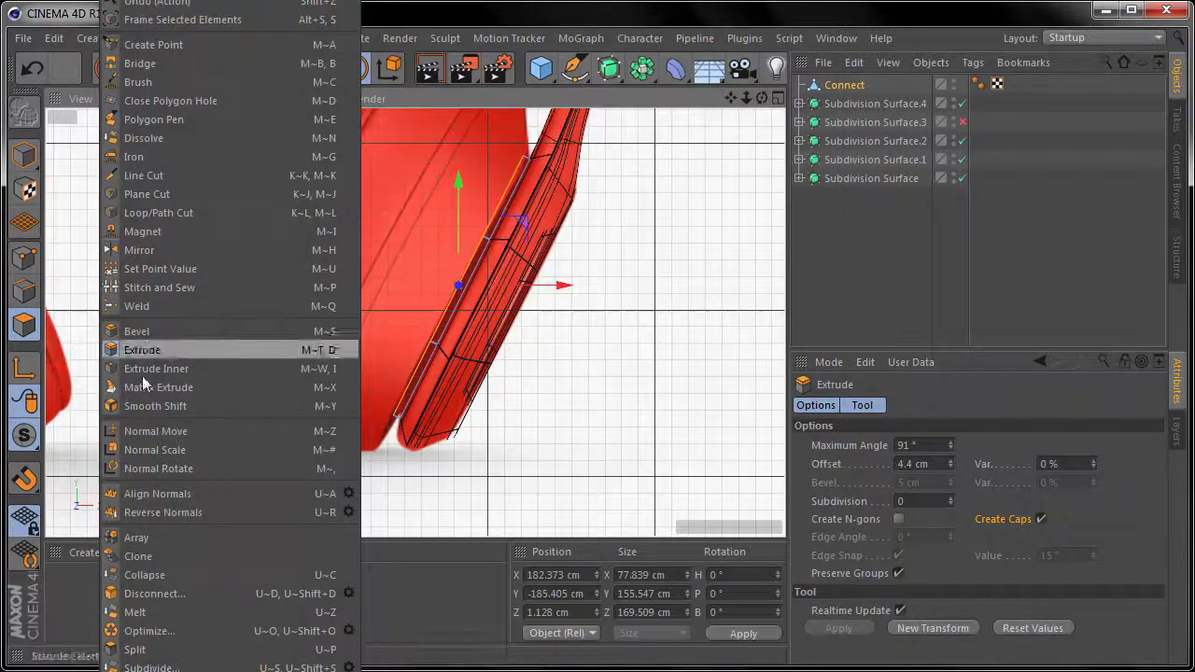
click(154, 449)
drag(510, 242, 510, 245)
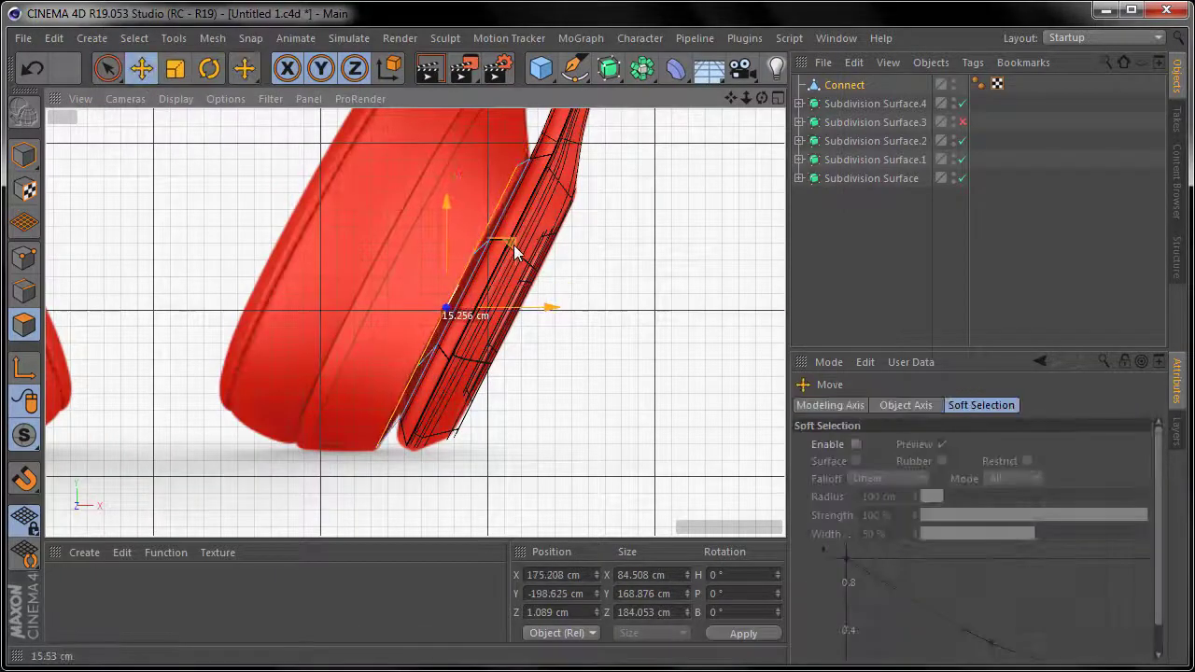
scroll(486, 256, up, 2)
scroll(475, 269, up, 2)
right_click(619, 379)
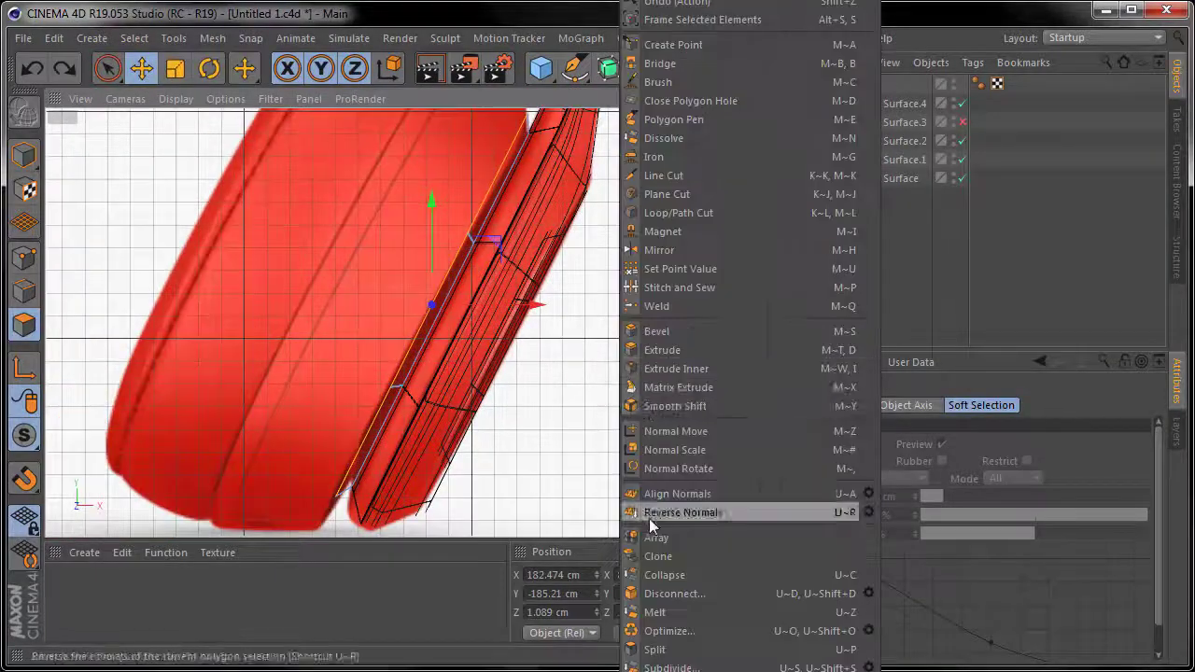
click(657, 449)
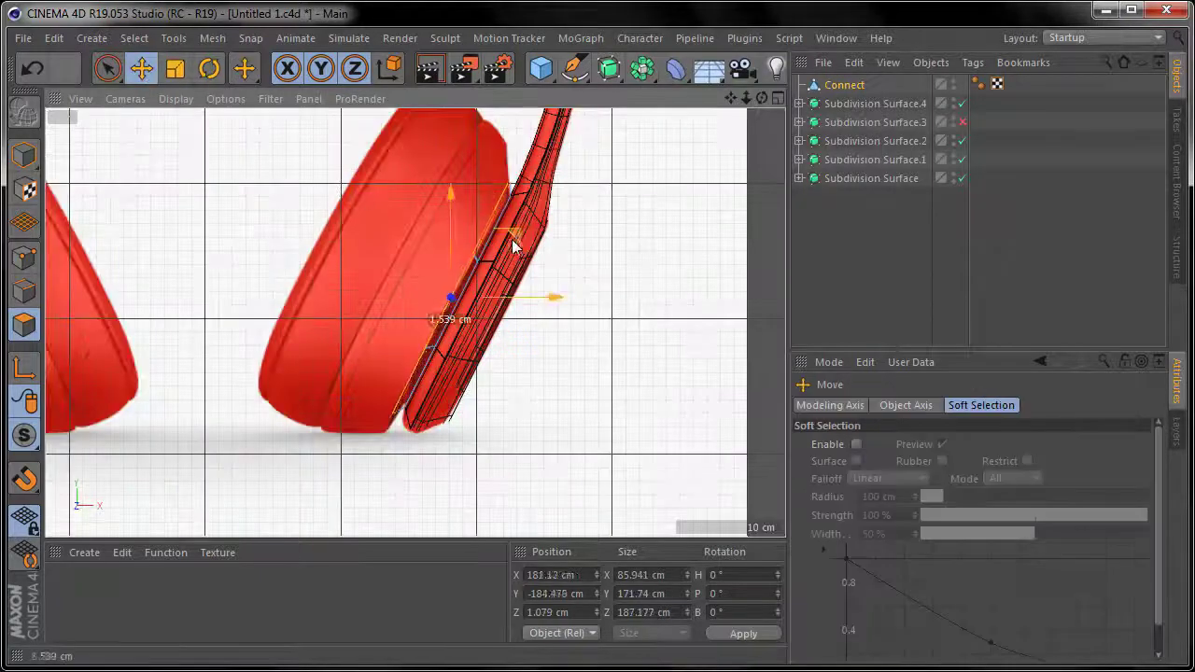
right_click(510, 261)
click(616, 454)
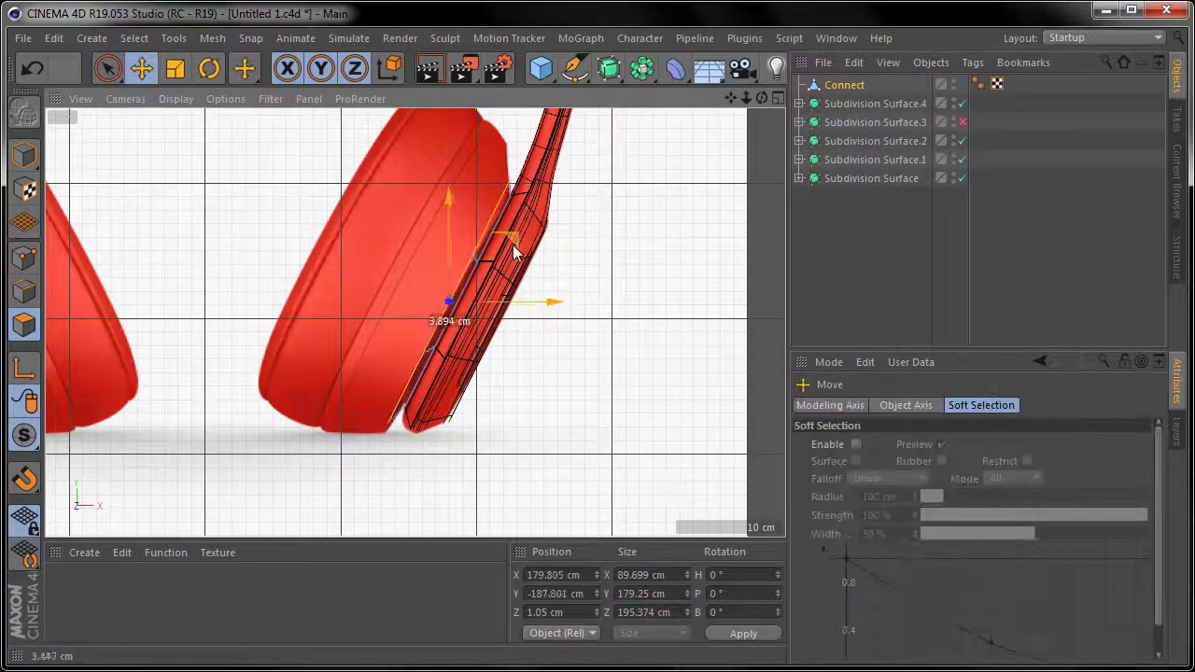
right_click(544, 355)
click(595, 446)
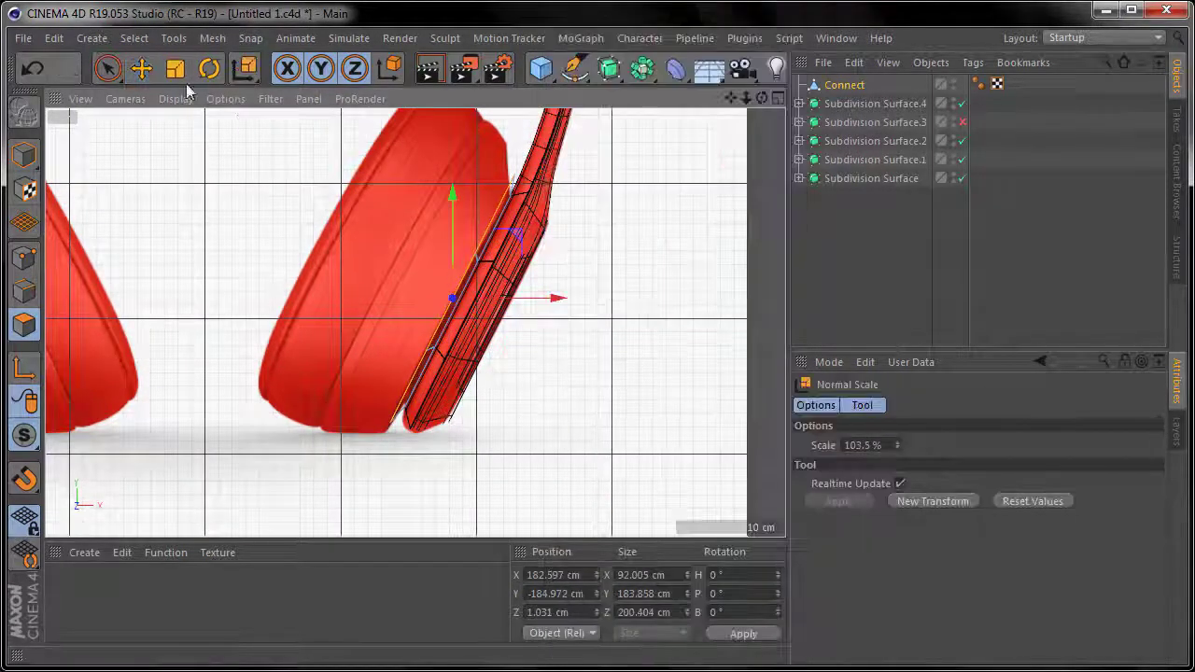
Extrude the ear-cup face 7.7 cm outward and enlarge it with Normal Scale.
right_click(538, 414)
click(584, 392)
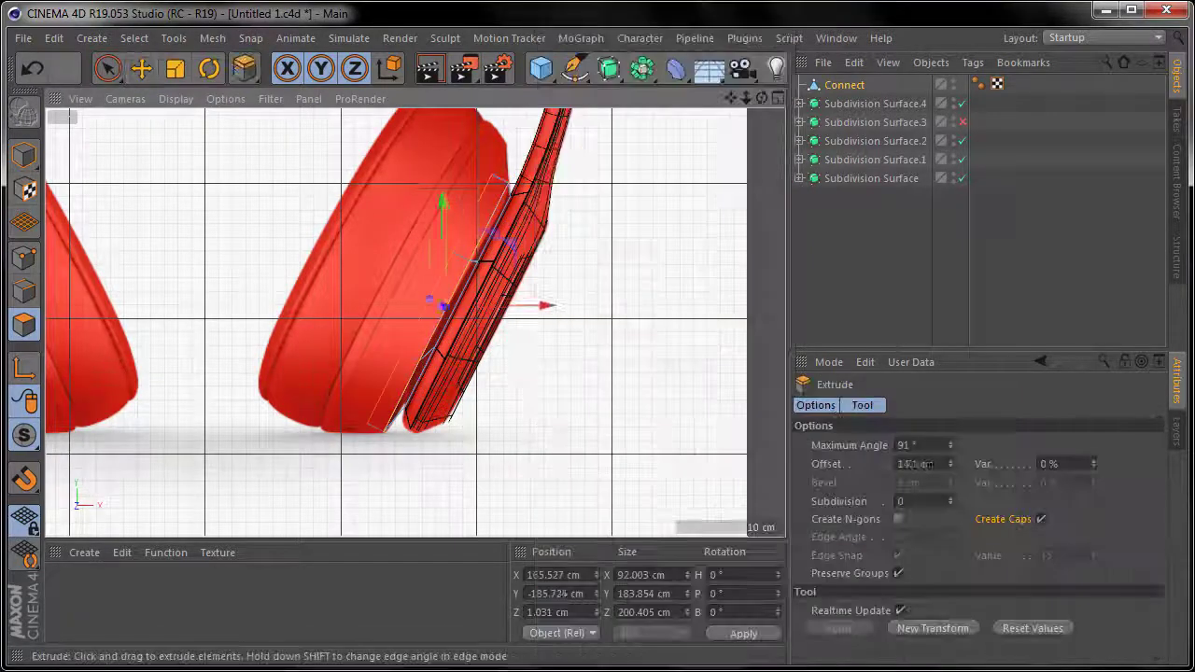
right_click(541, 424)
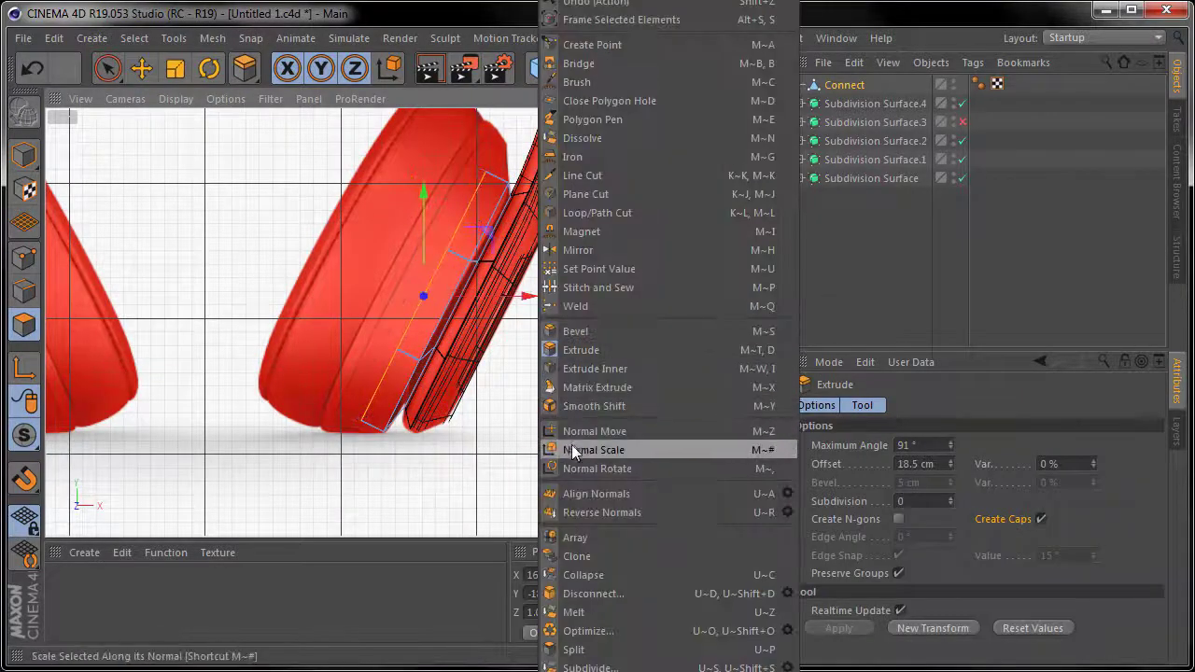
click(574, 451)
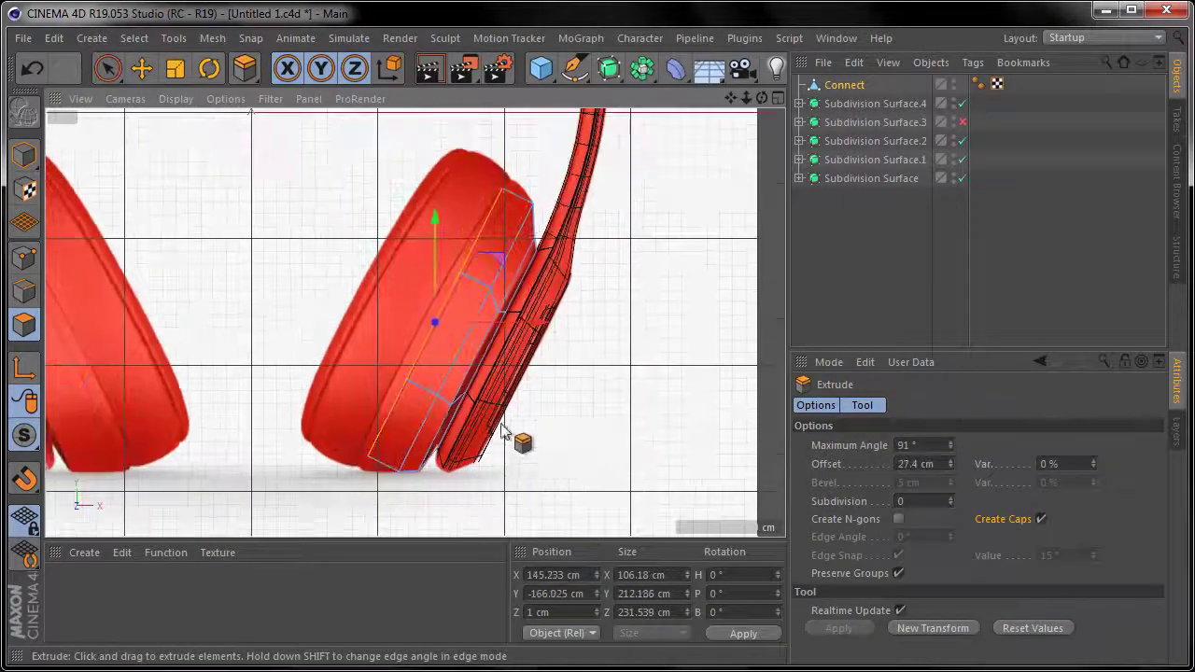
right_click(529, 387)
click(560, 432)
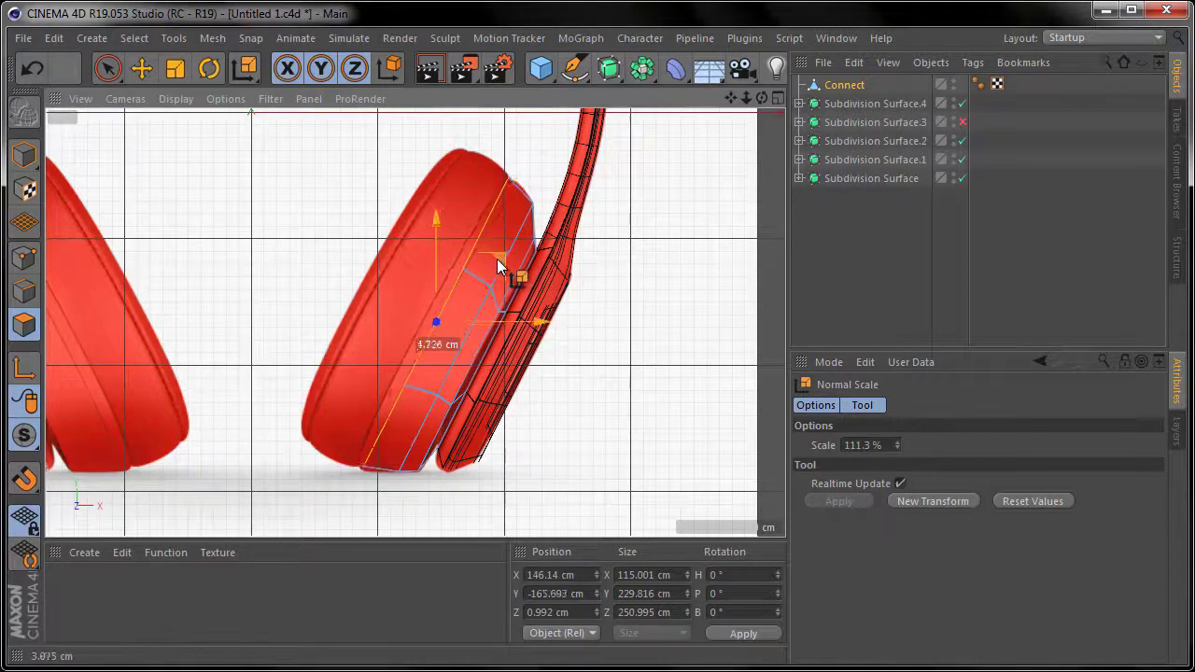
scroll(520, 347, up, 3)
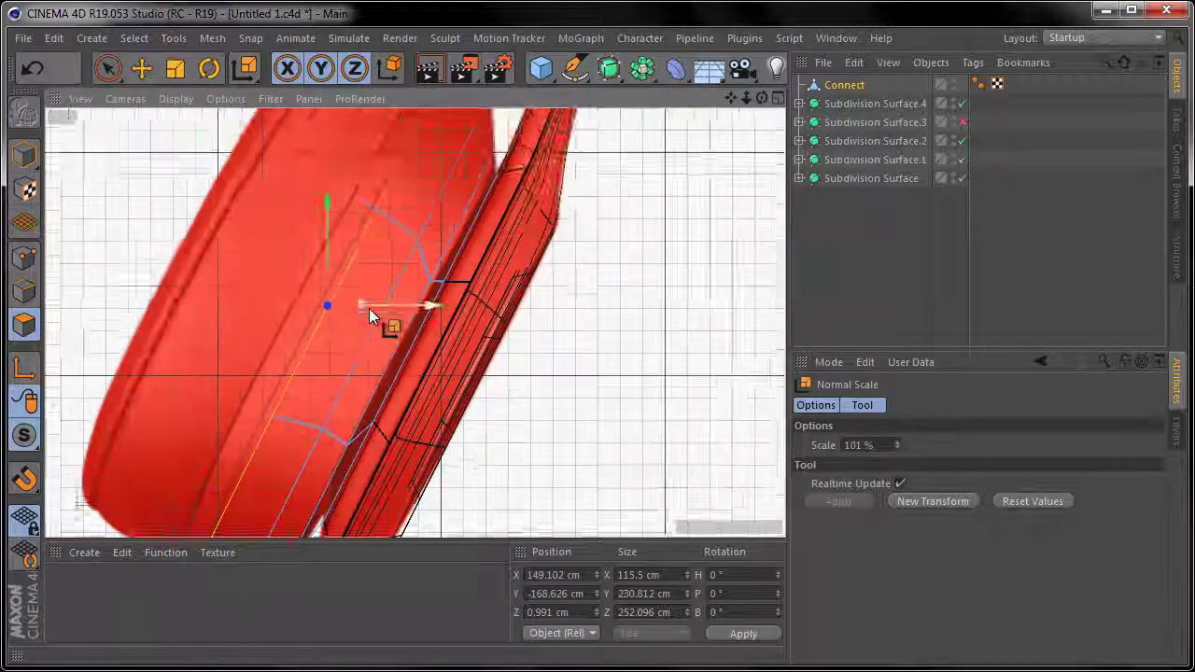
key(d)
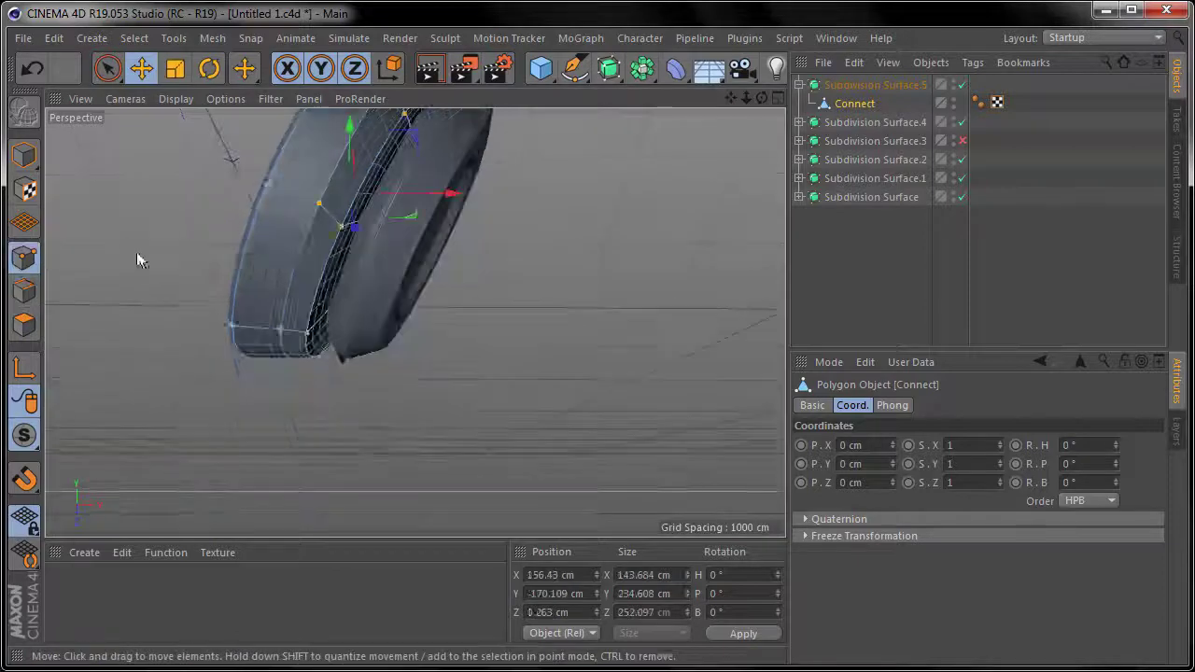
Detach the mesh commands into a floating panel, close it, and open the Select menu.
right_click(138, 231)
click(221, 231)
click(378, 126)
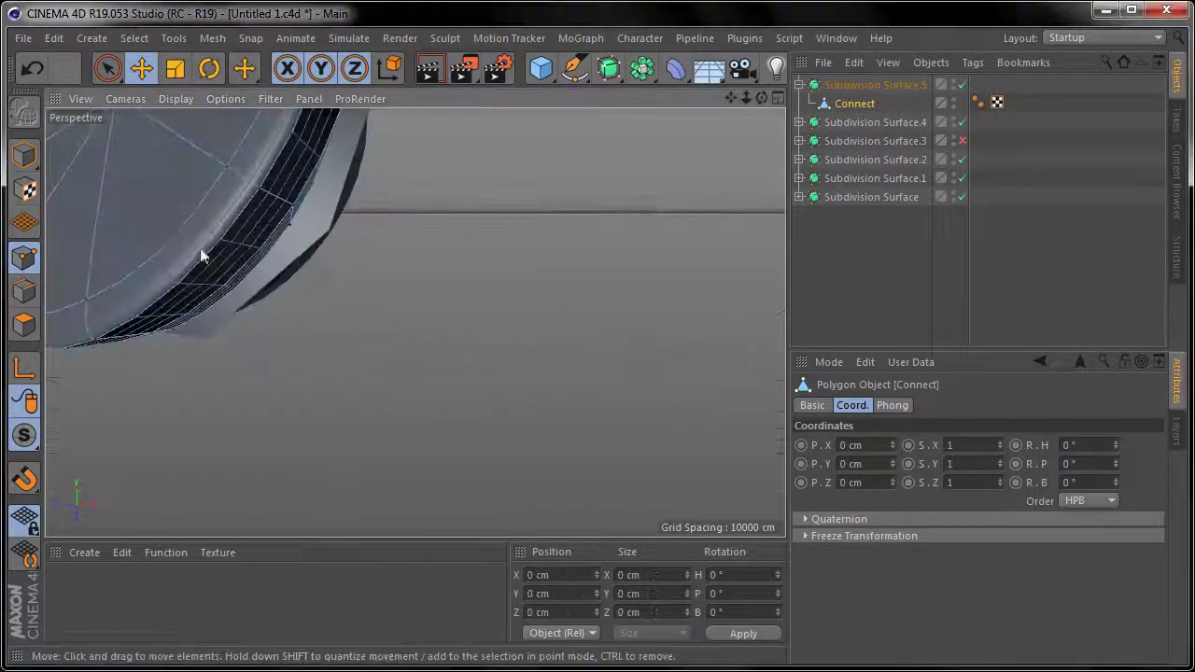
click(133, 37)
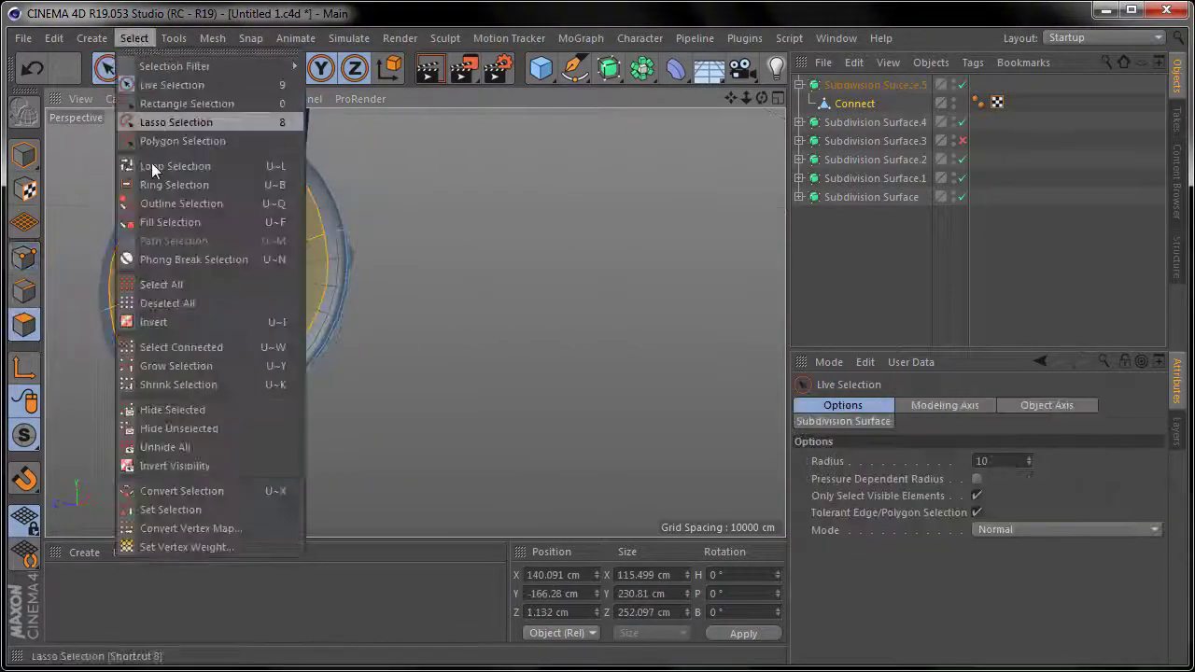
Hide the selected parts of the ear-cup mesh.
click(175, 412)
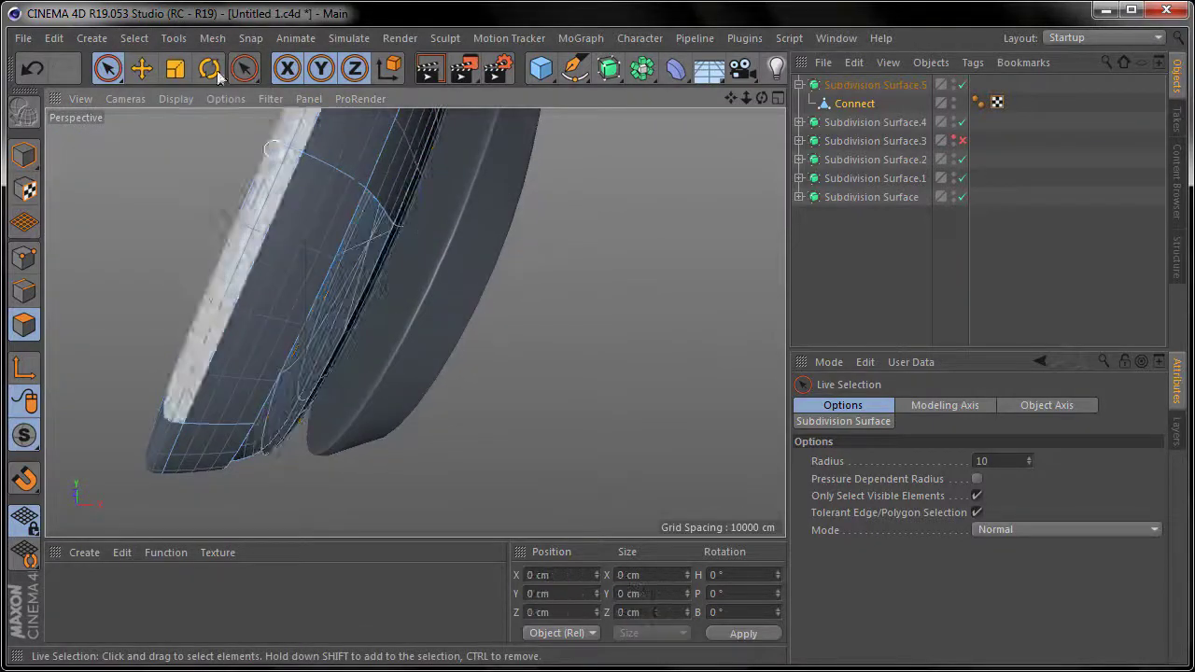
click(134, 37)
click(191, 452)
Add a Loop/Path Cut edge loop around the ear cup's rim.
right_click(565, 380)
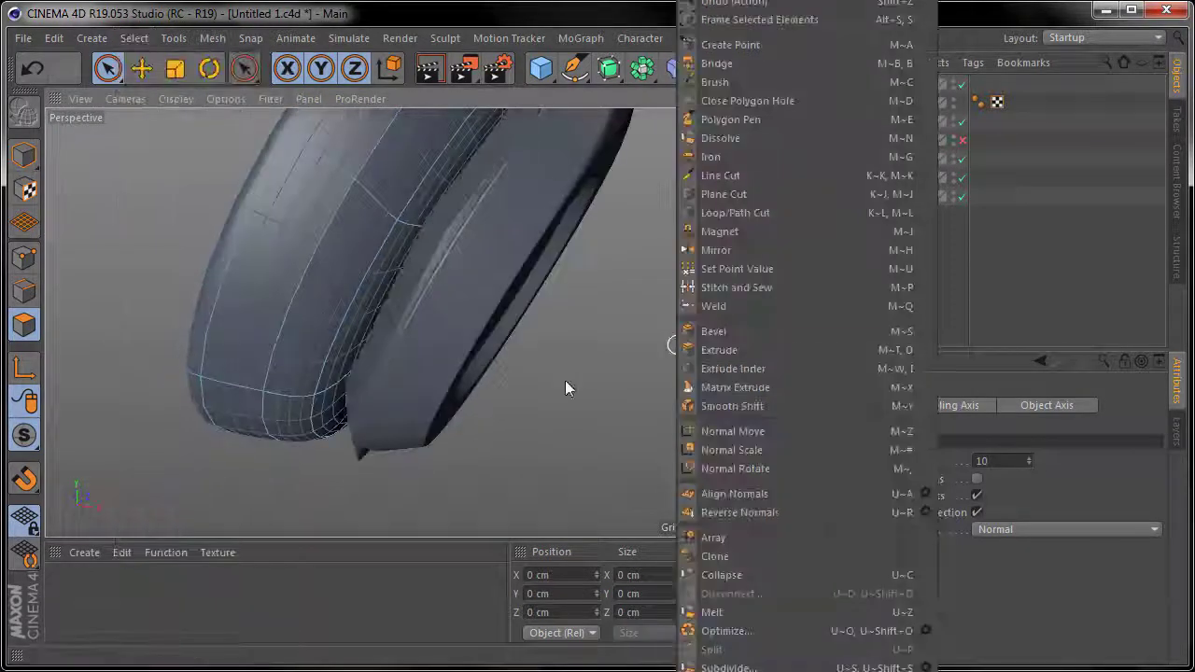
click(747, 211)
click(771, 97)
middle_click(466, 376)
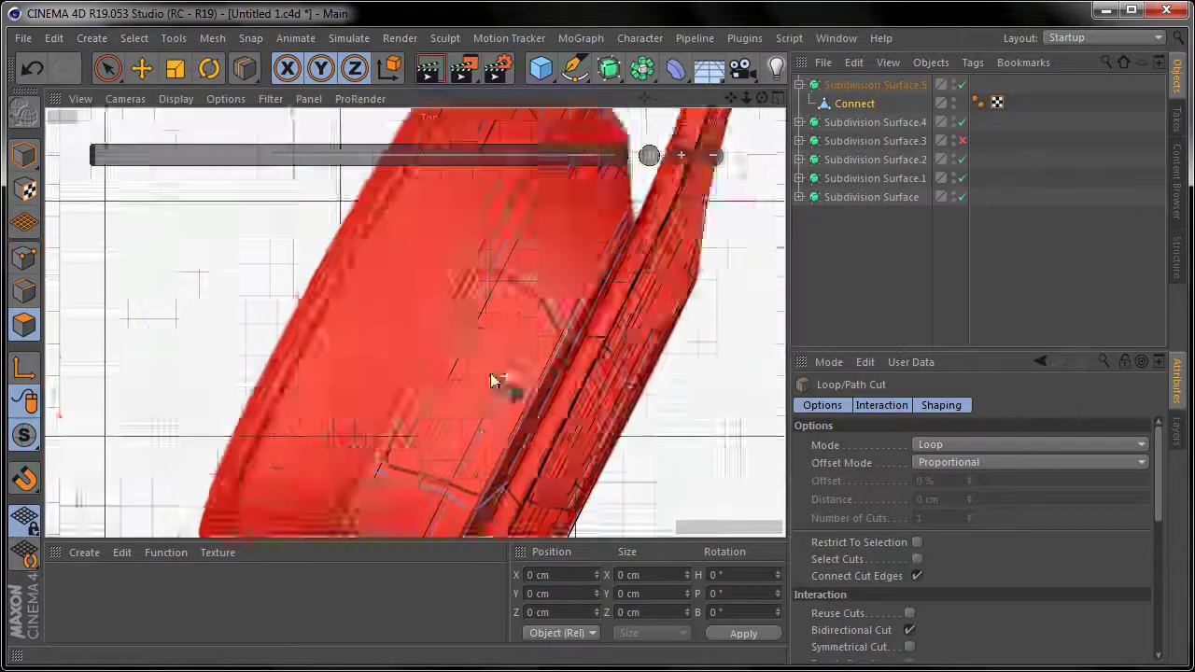
middle_click(403, 369)
middle_click(308, 233)
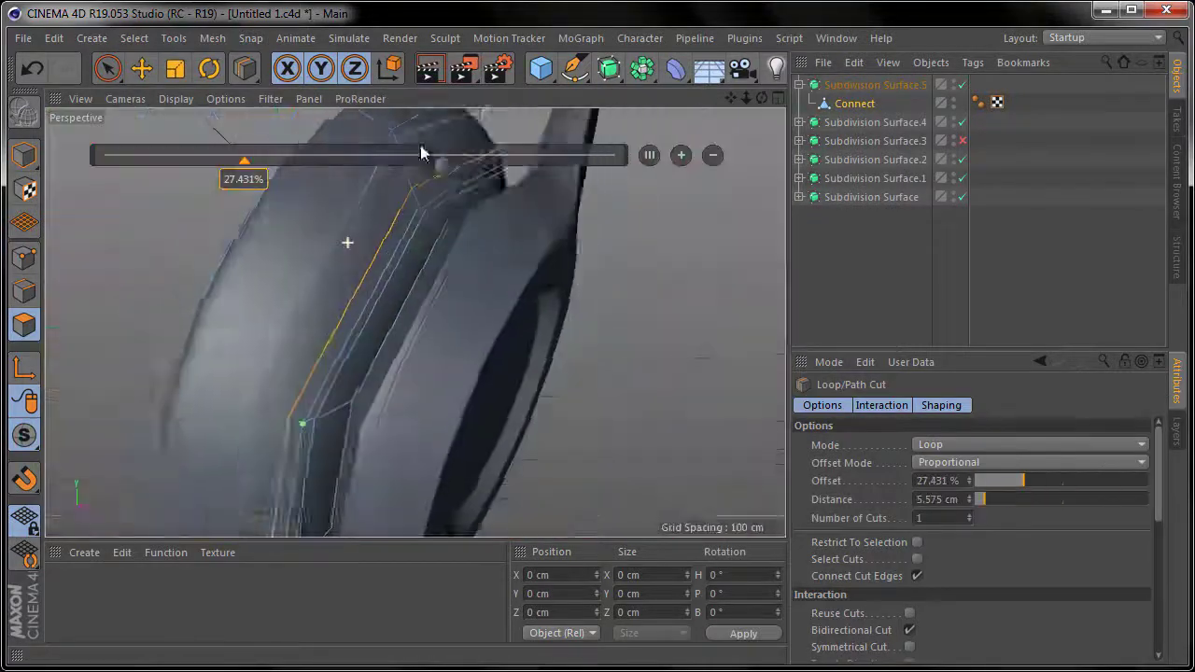
mouse_move(347, 243)
alt+mouse_down()
mouse_move(339, 299)
mouse_move(307, 267)
alt+mouse_up()
middle_click(666, 333)
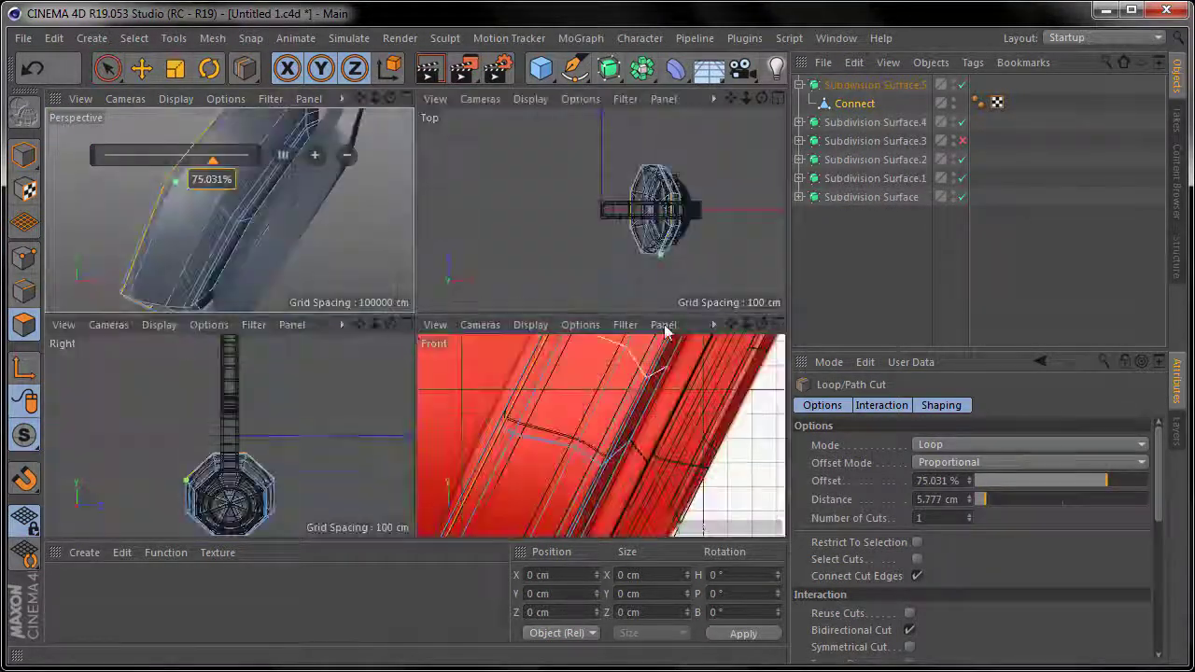
middle_click(308, 205)
middle_click(280, 168)
middle_click(360, 140)
key(e)
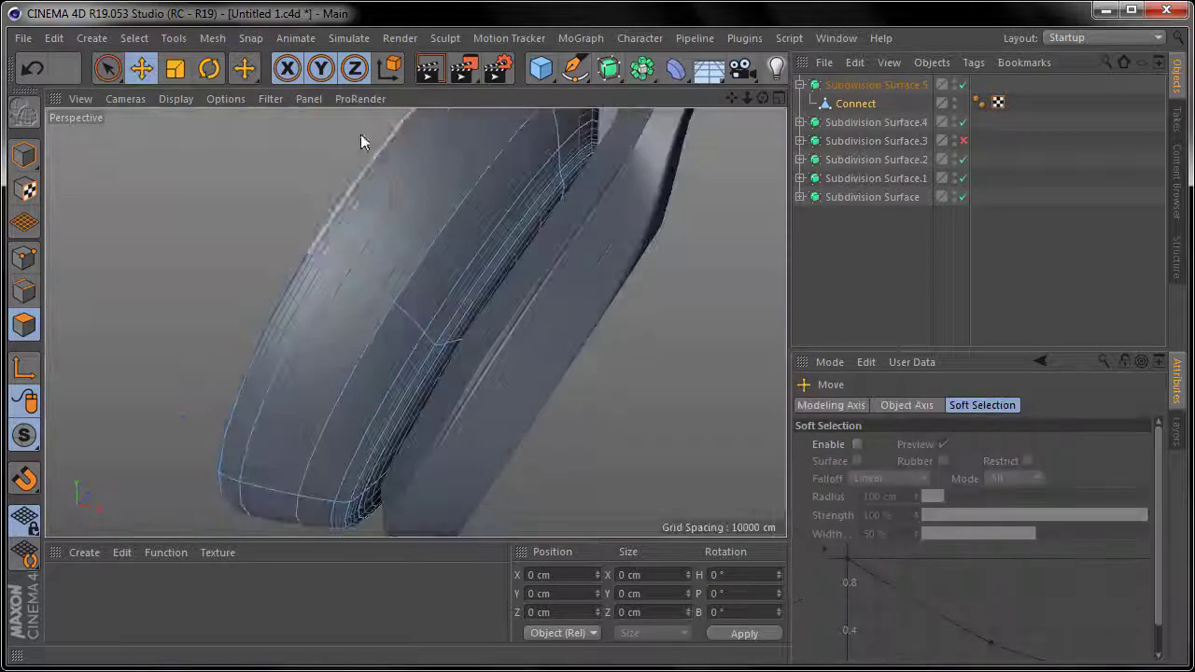
Bevel the two selected edge loops on the ear cup.
right_click(297, 271)
click(302, 632)
scroll(243, 347, up, 5)
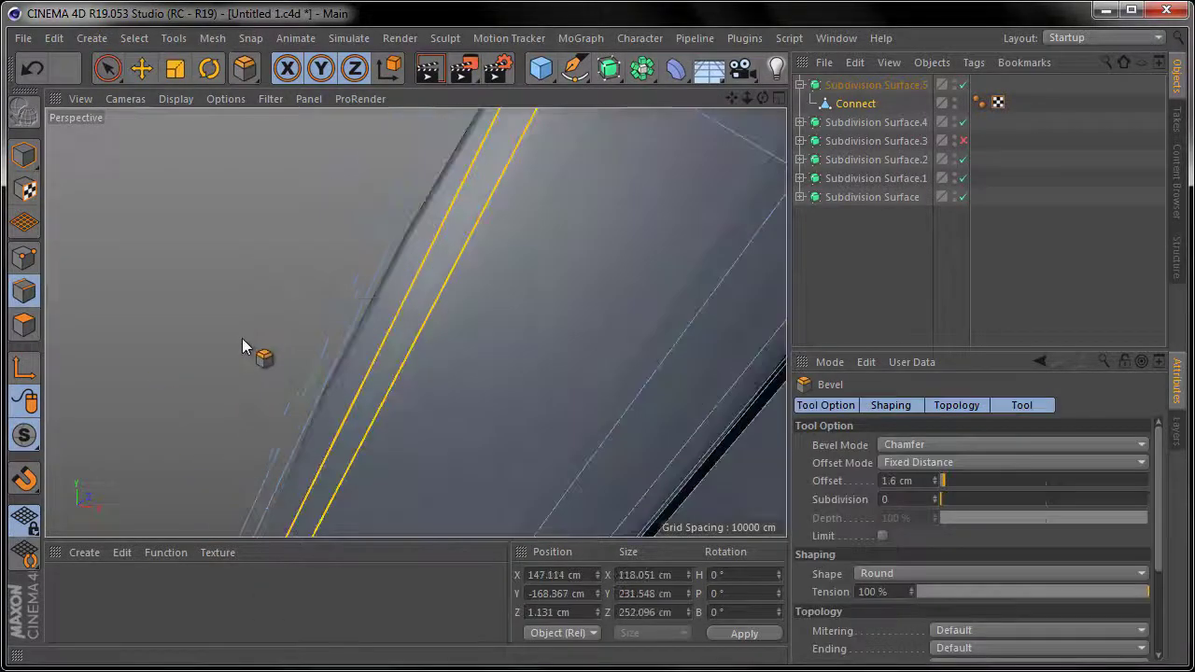
Extrude the side face strip to -6.6 cm without caps to form a groove.
key(u)
key(l)
click(24, 324)
key(d)
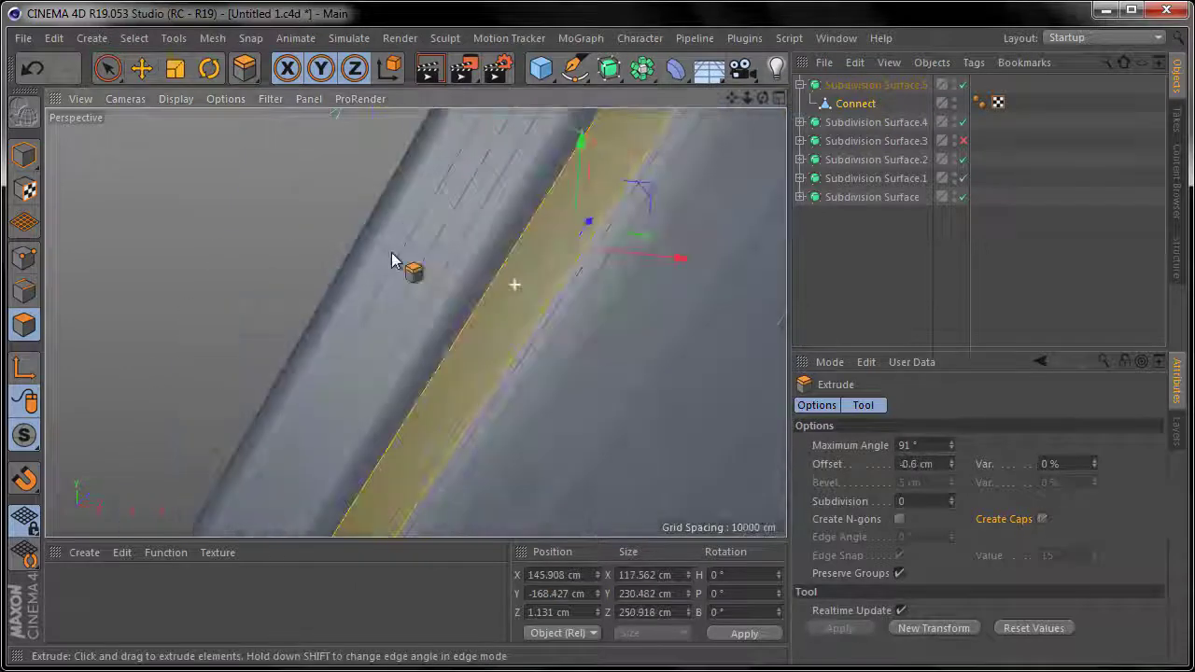
drag(395, 258, 439, 280)
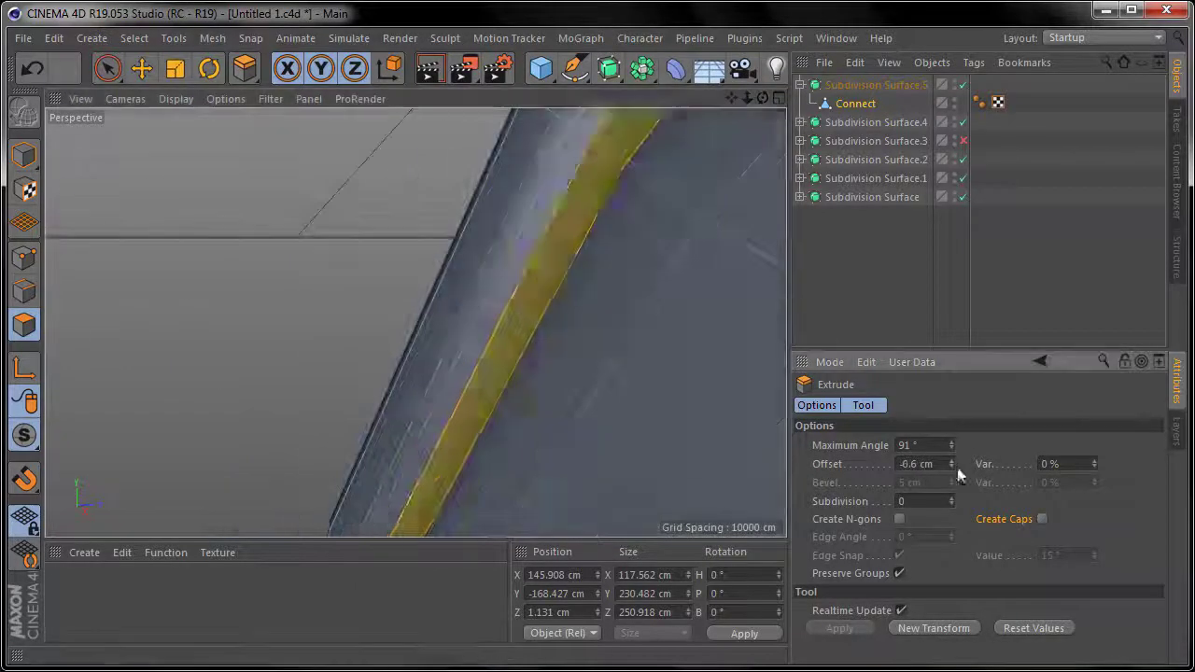
click(1042, 518)
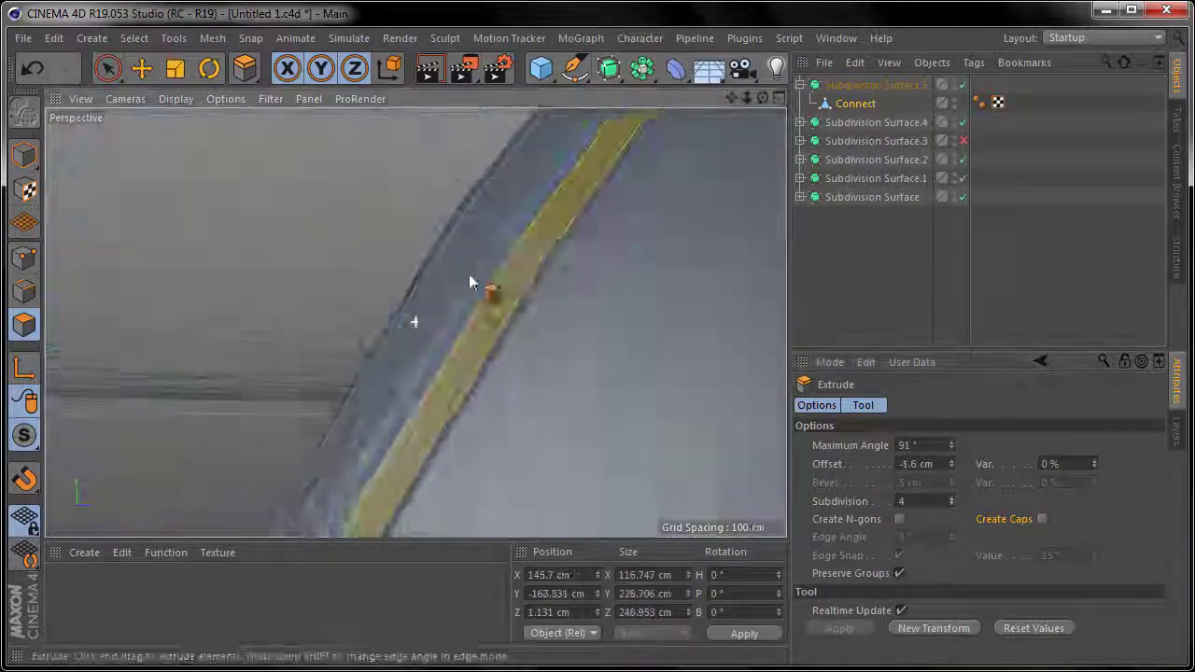
key(e)
Select the ear-cup mesh and cut another edge loop into it.
mouse_move(58, 155)
alt+mouse_down()
mouse_move(374, 275)
mouse_move(579, 293)
mouse_move(493, 276)
mouse_move(521, 213)
mouse_move(420, 299)
alt+mouse_up()
click(421, 299)
key(k)
key(l)
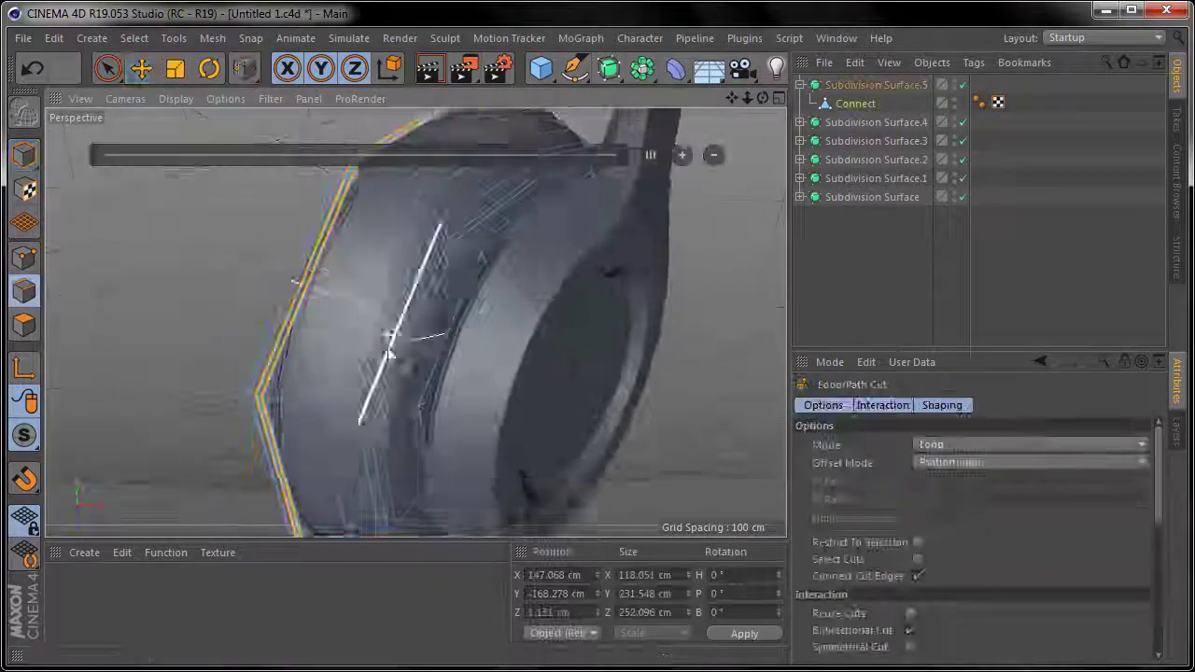
scroll(336, 448, up, 3)
key(e)
mouse_move(337, 454)
alt+mouse_down()
mouse_move(291, 134)
mouse_move(410, 235)
alt+mouse_up()
right_click(275, 203)
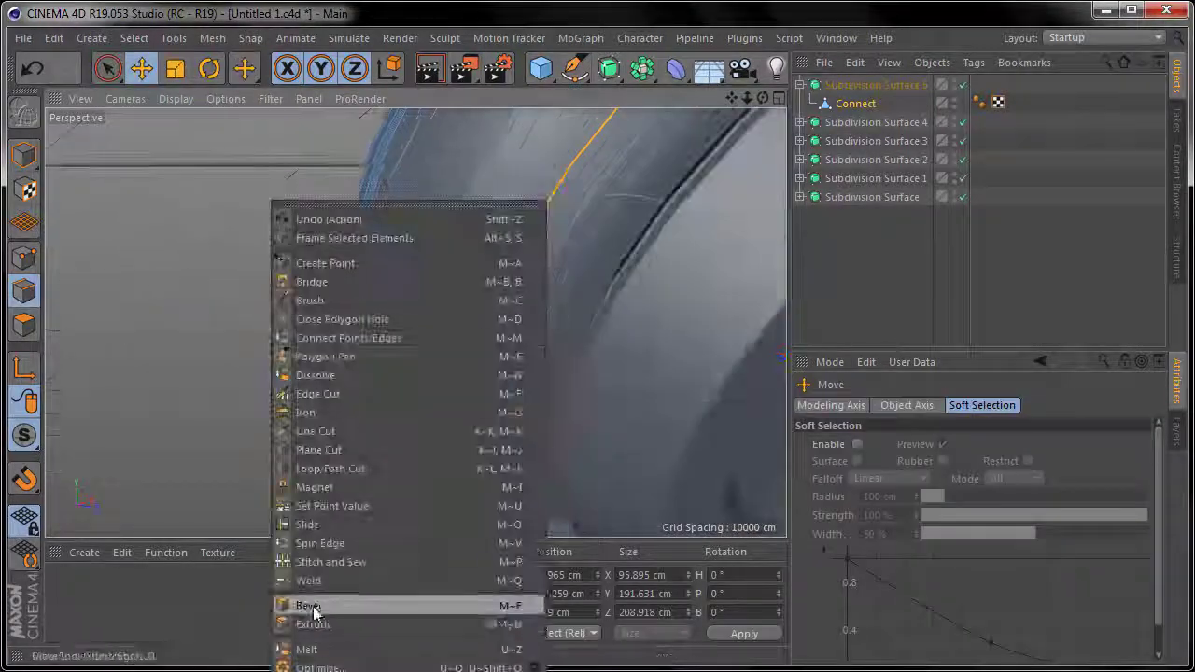
key(Escape)
Cut one more edge loop around the cup's side from a side view.
mouse_move(225, 290)
alt+mouse_down()
mouse_move(456, 205)
mouse_move(373, 234)
mouse_move(229, 208)
mouse_move(470, 270)
alt+mouse_up()
click(470, 270)
right_click(546, 205)
click(635, 485)
alt+drag(635, 485, 283, 394)
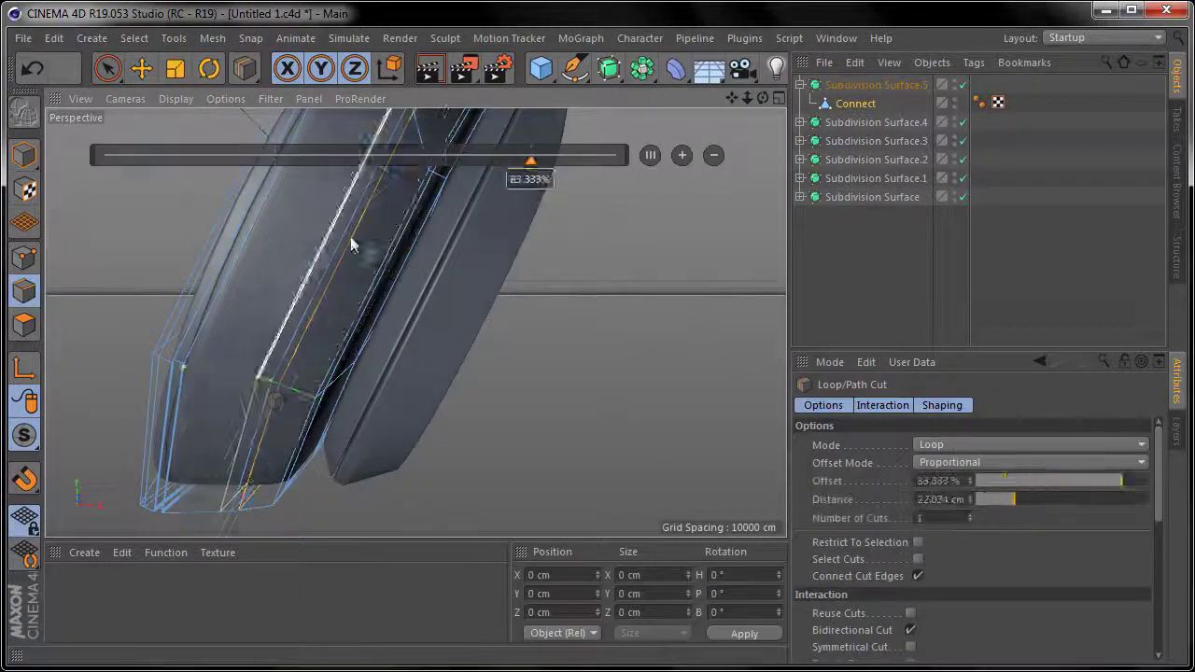
alt+drag(351, 244, 283, 396)
key(e)
mouse_move(279, 189)
alt+mouse_down()
mouse_move(414, 320)
mouse_move(205, 306)
mouse_move(296, 241)
mouse_move(400, 279)
mouse_move(280, 355)
alt+mouse_up()
Select the flat outer face of the ear cup in polygon mode.
click(855, 103)
click(24, 324)
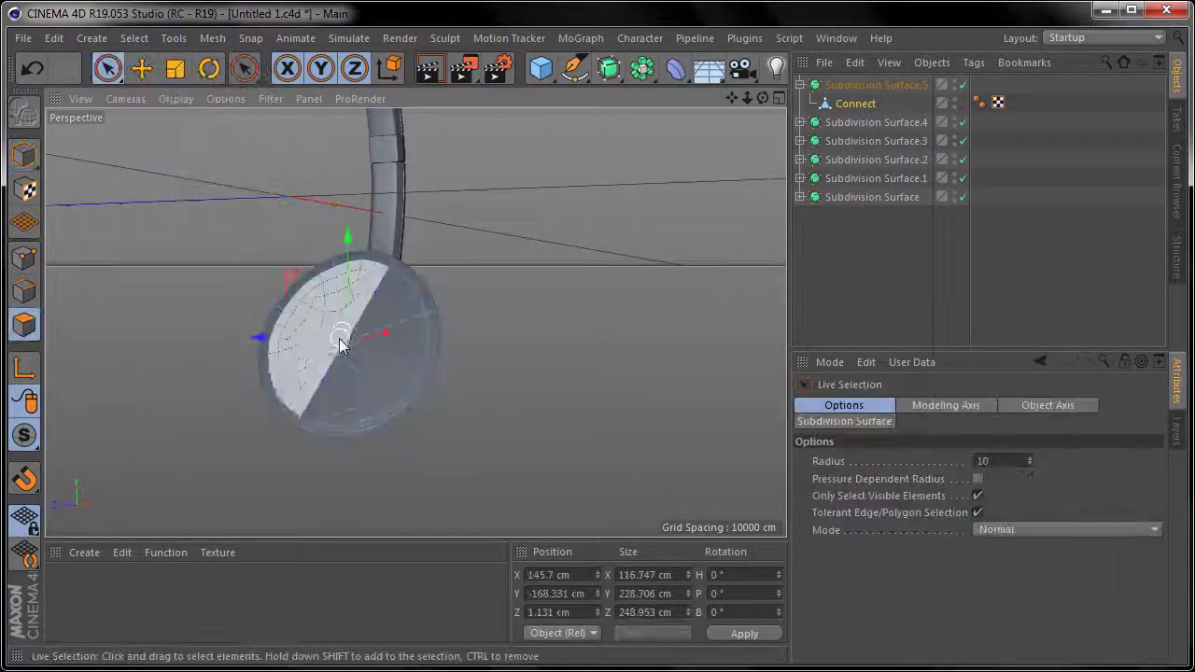
right_click(568, 284)
Split the outer face into its own object, extrude it and normal-scale it.
click(606, 649)
drag(804, 101, 868, 103)
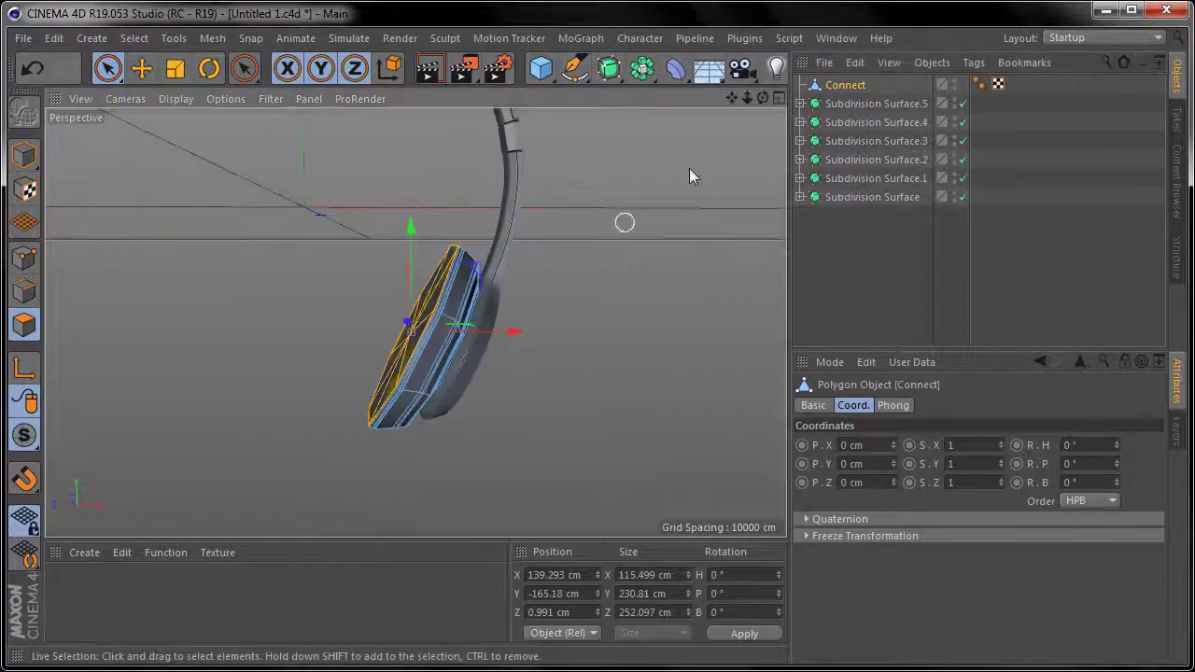
click(837, 123)
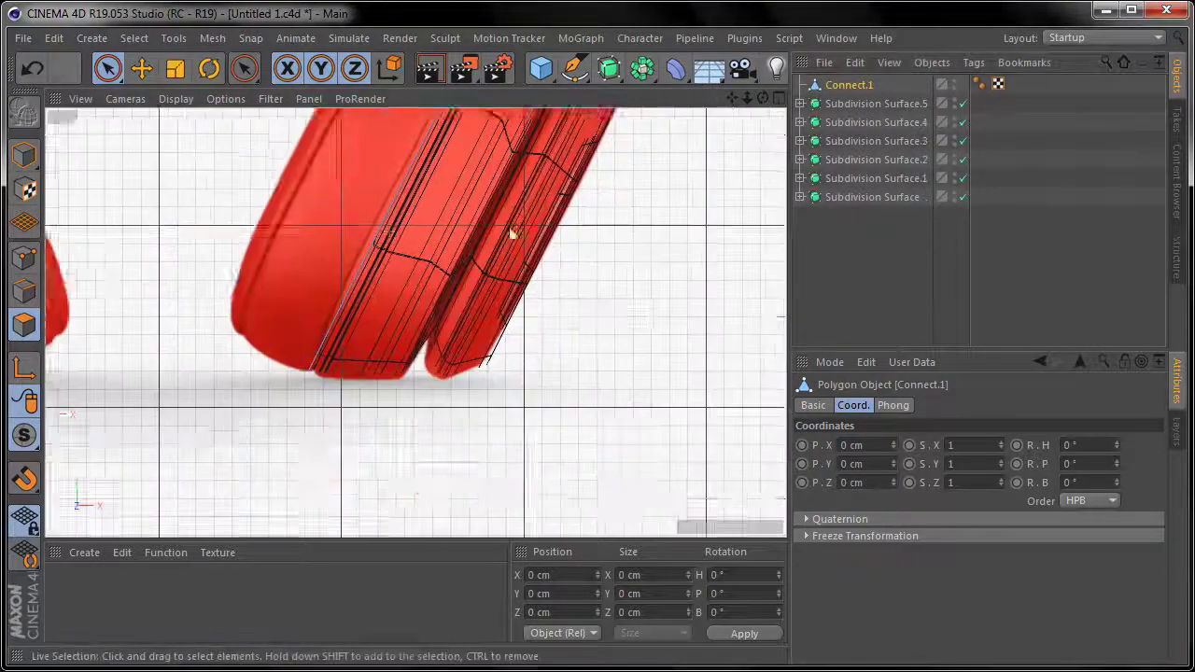
right_click(612, 364)
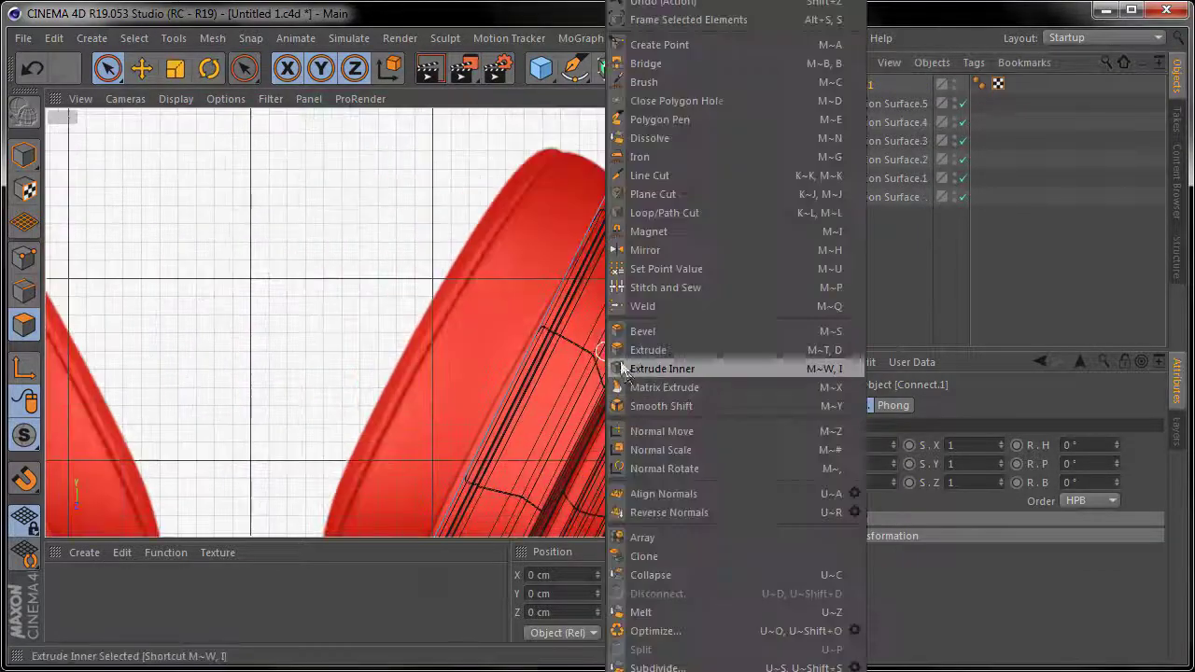
click(667, 368)
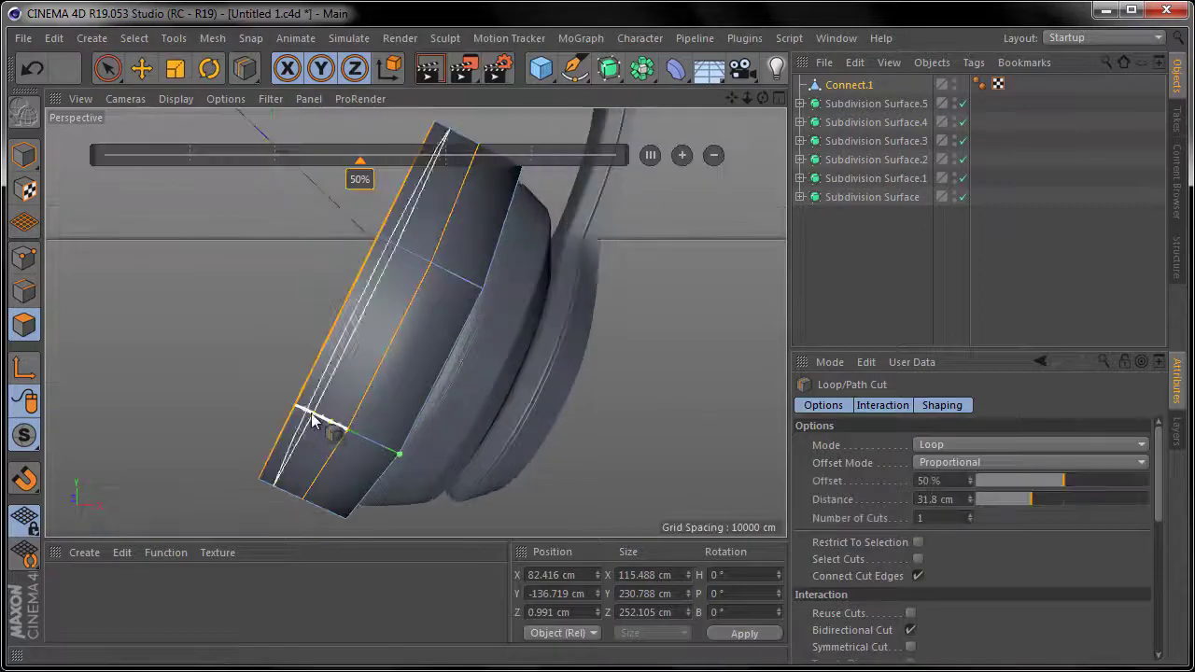
right_click(267, 448)
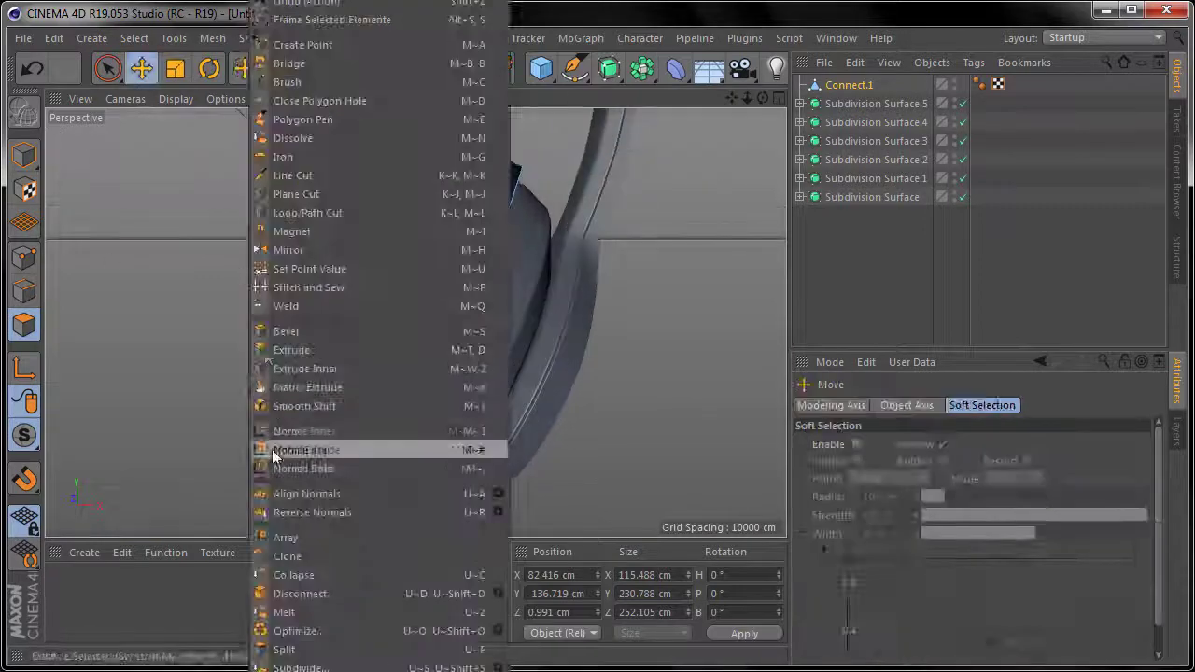
click(276, 455)
right_click(630, 450)
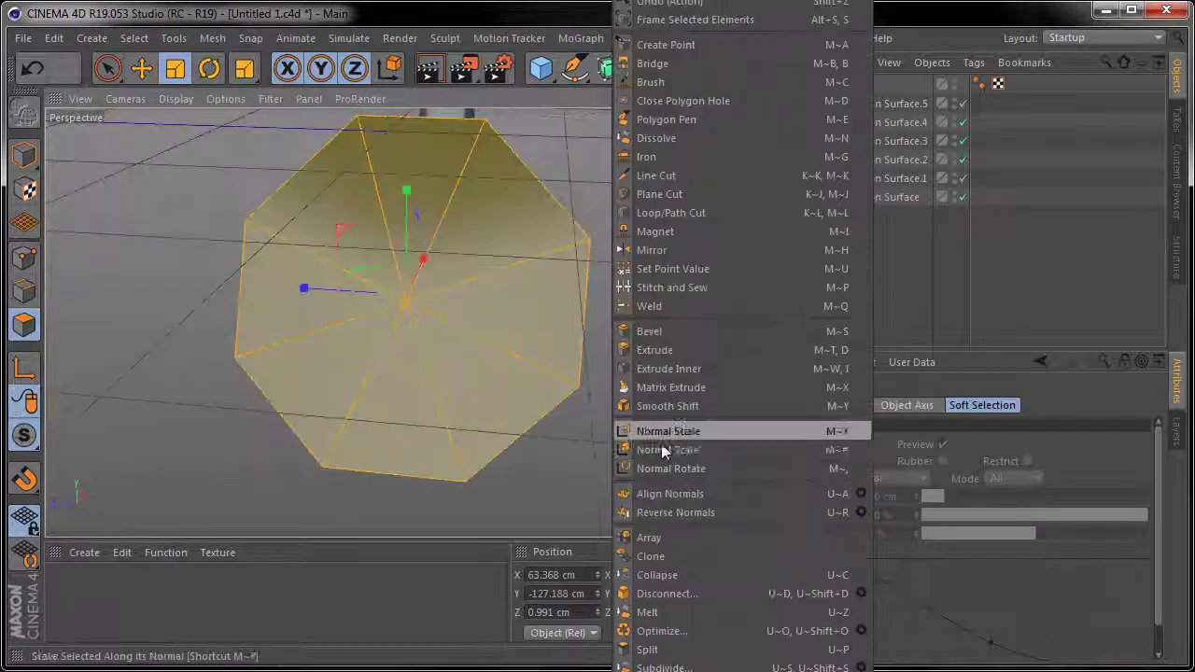
click(663, 450)
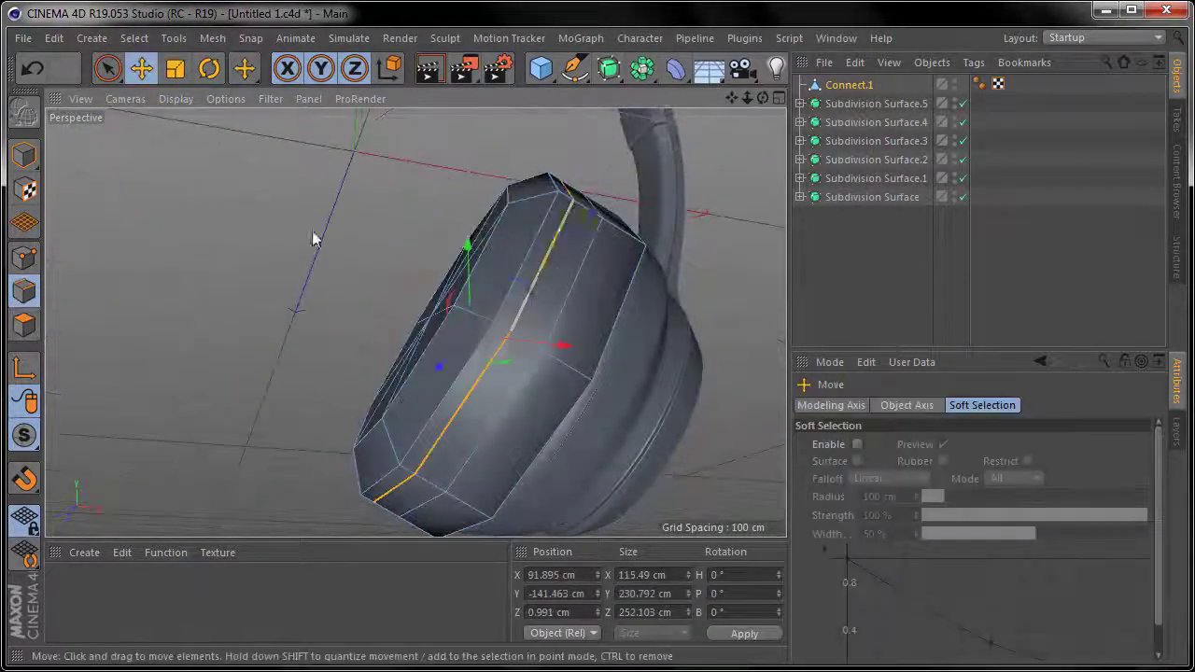
Inset the octagon earcup faces and push them deeper to recess the centre.
click(501, 312)
right_click(224, 365)
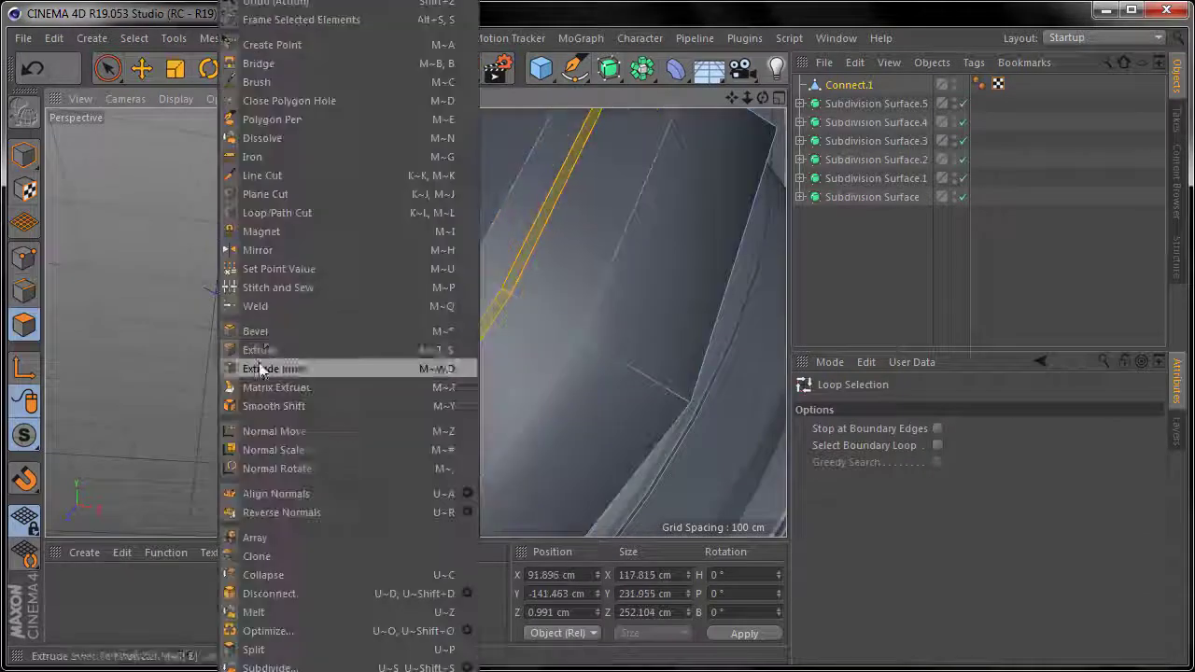
click(256, 350)
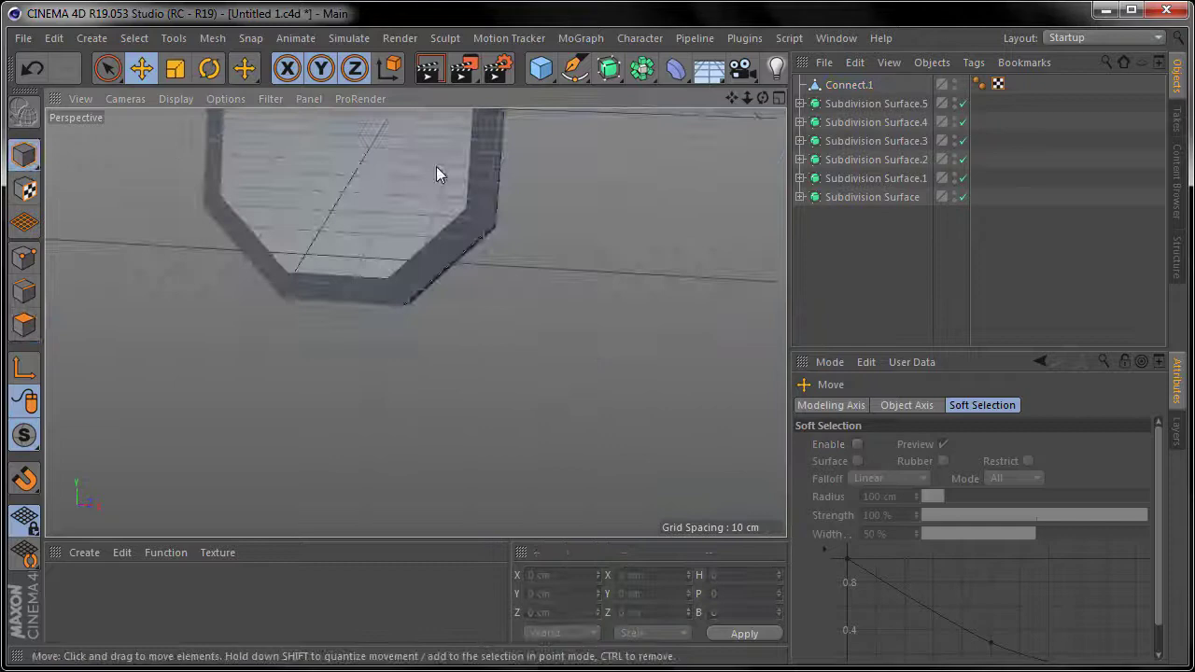
click(24, 324)
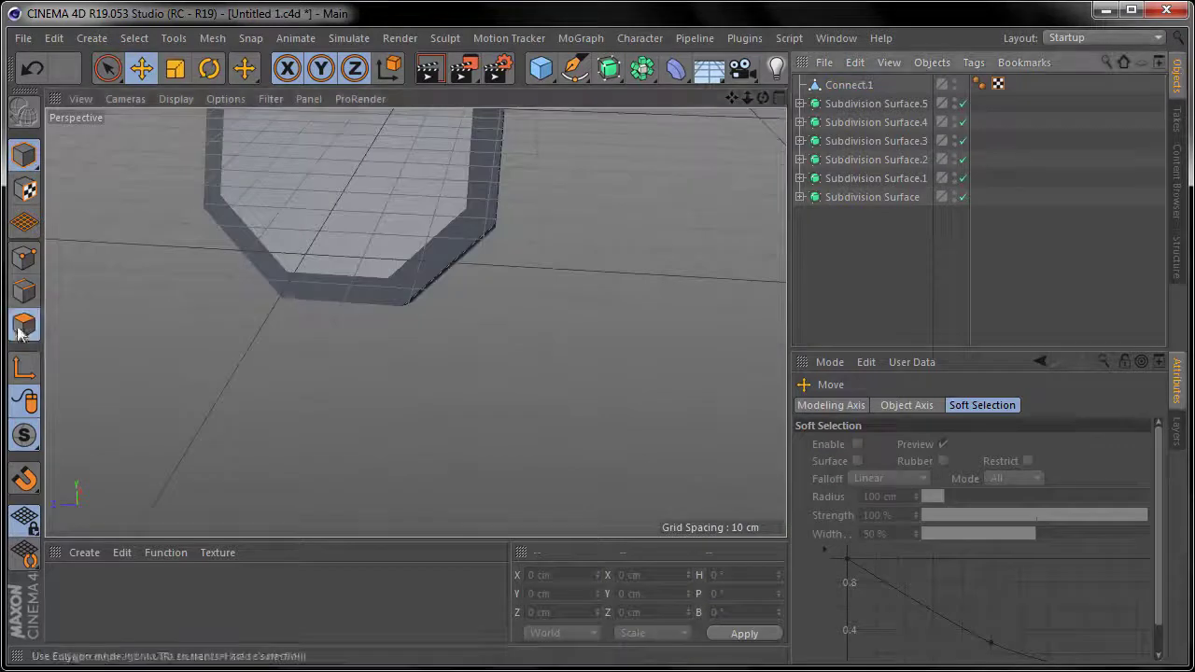
right_click(403, 347)
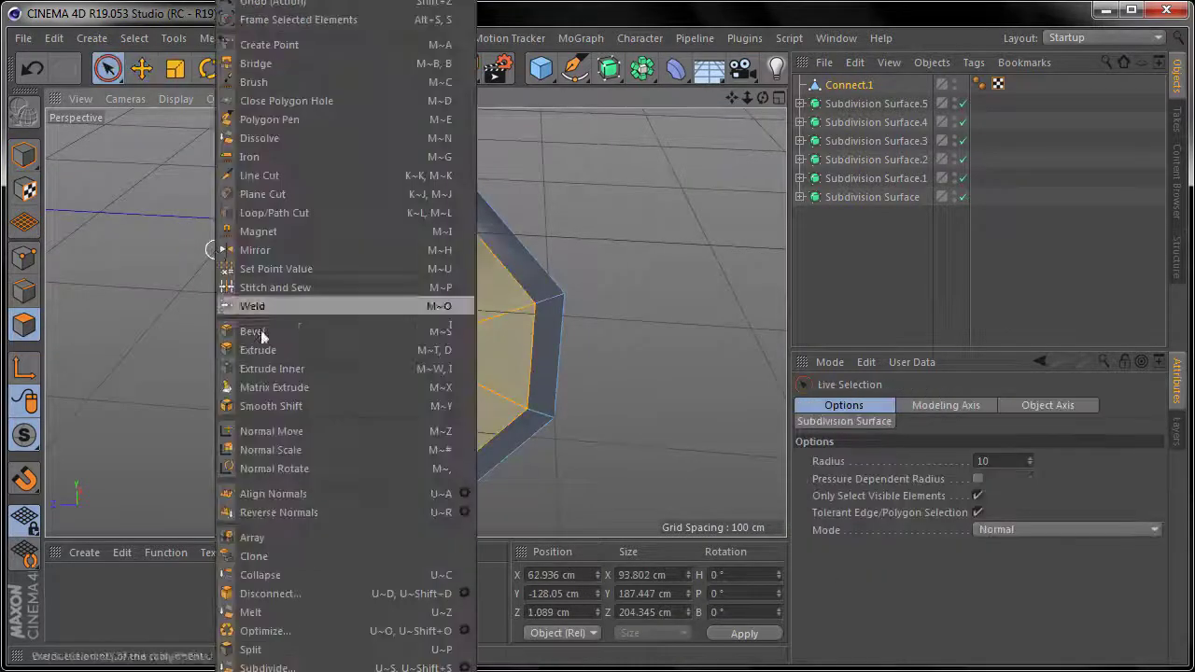
click(346, 302)
right_click(347, 350)
drag(404, 347, 308, 350)
click(346, 350)
key(ctrl+z)
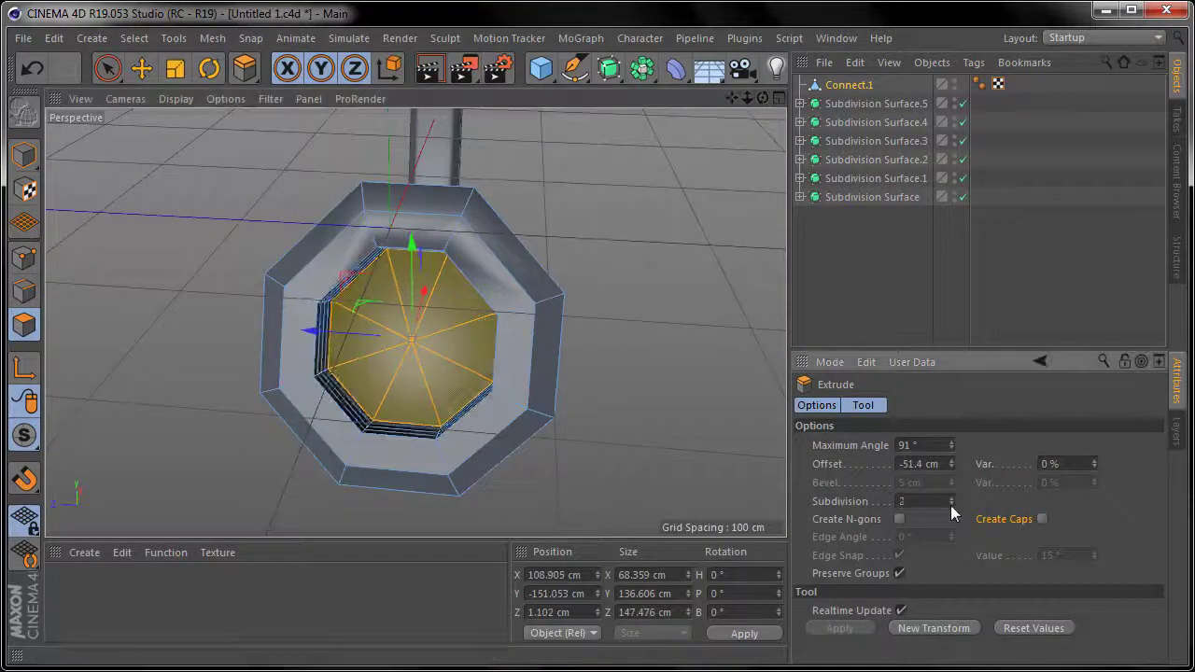
alt+drag(347, 253, 632, 448)
Add an edge loop to the earcup and extrude it slightly inward.
right_click(154, 269)
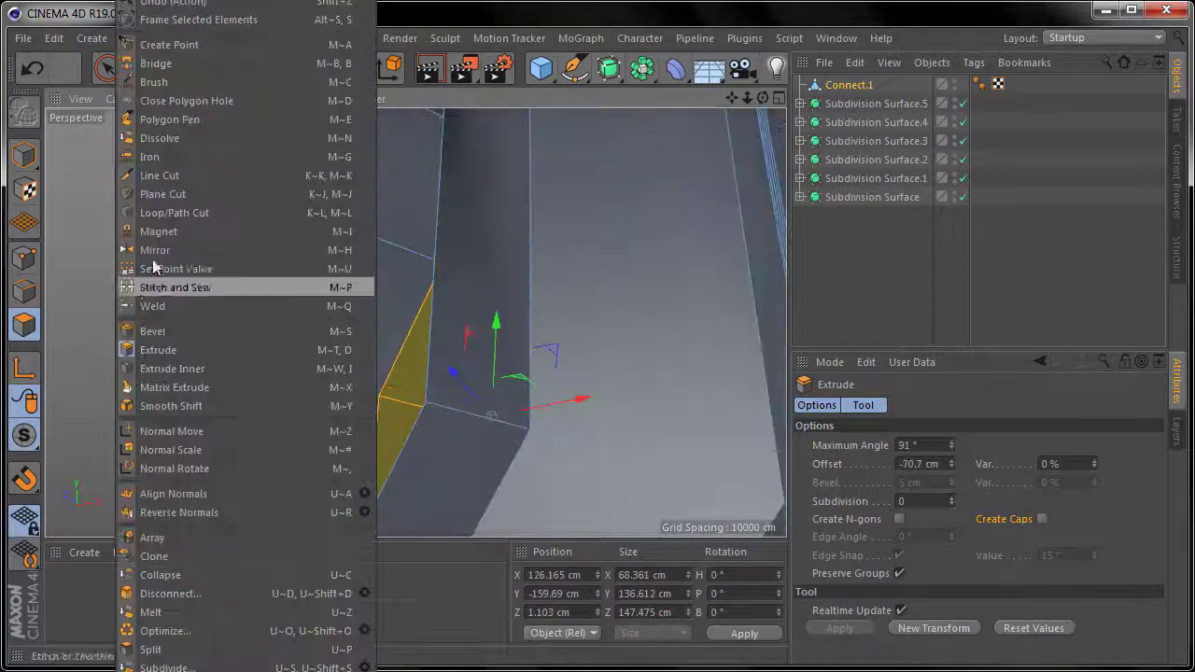
click(190, 212)
key(e)
key(u)
key(l)
right_click(157, 353)
click(157, 350)
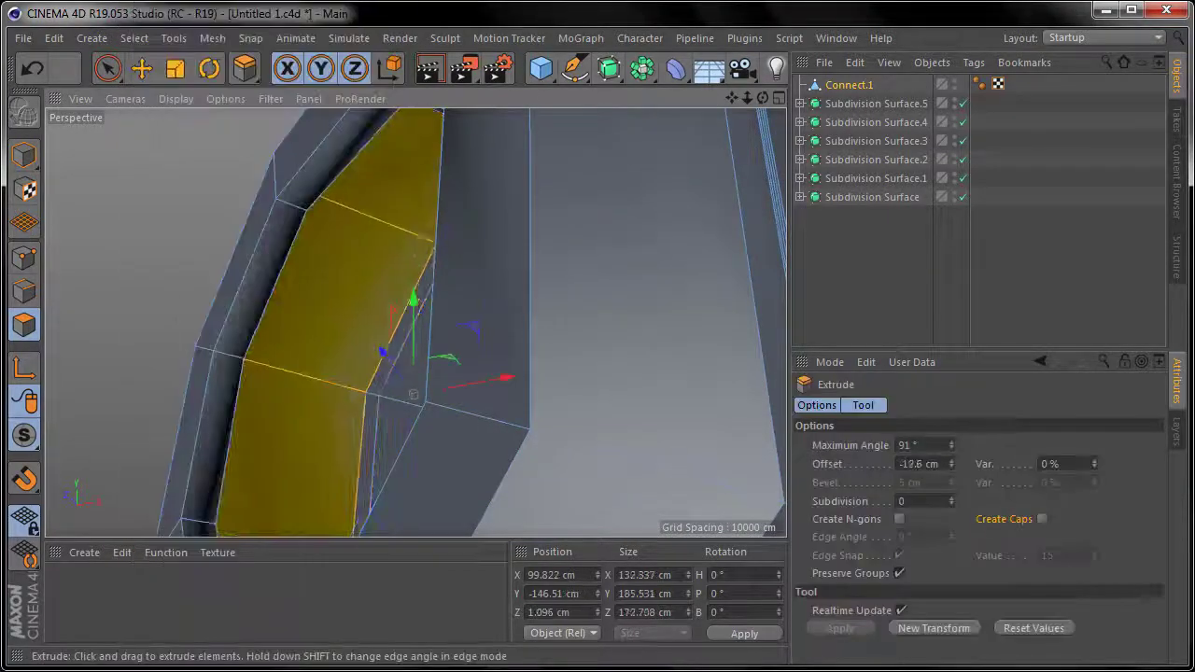
mouse_move(414, 131)
alt+mouse_down()
mouse_move(355, 246)
mouse_move(302, 281)
mouse_move(374, 308)
mouse_move(433, 307)
alt+mouse_up()
Cut and scale another edge loop, then smooth Connect.1 with Subdivision Surface.6.
right_click(443, 351)
click(461, 209)
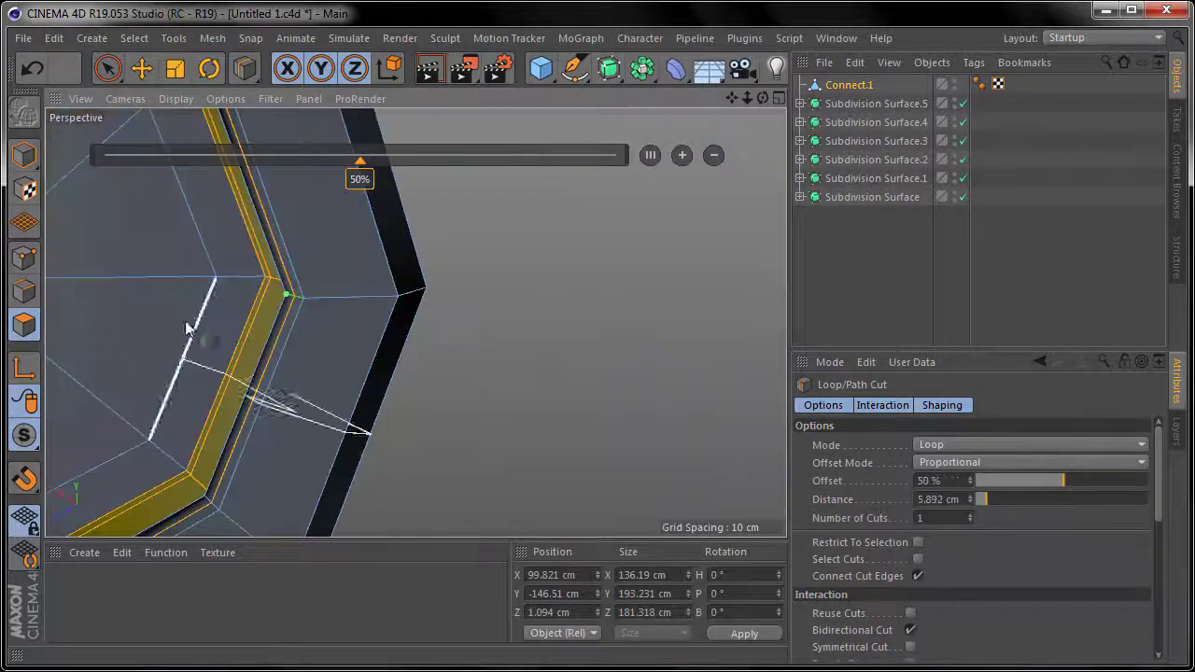
key(t)
right_click(432, 314)
scroll(551, 205, down, 3)
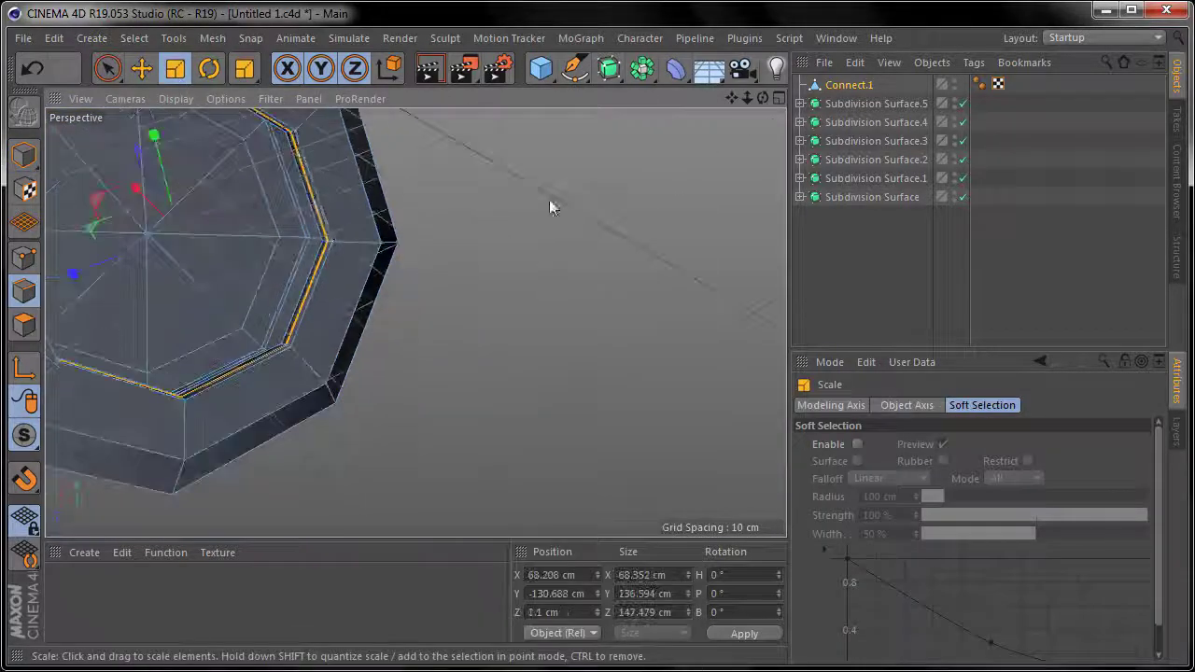
alt+drag(551, 205, 595, 190)
click(608, 68)
Cut a new edge loop into the earcup mesh with Loop/Path Cut.
scroll(234, 168, down, 5)
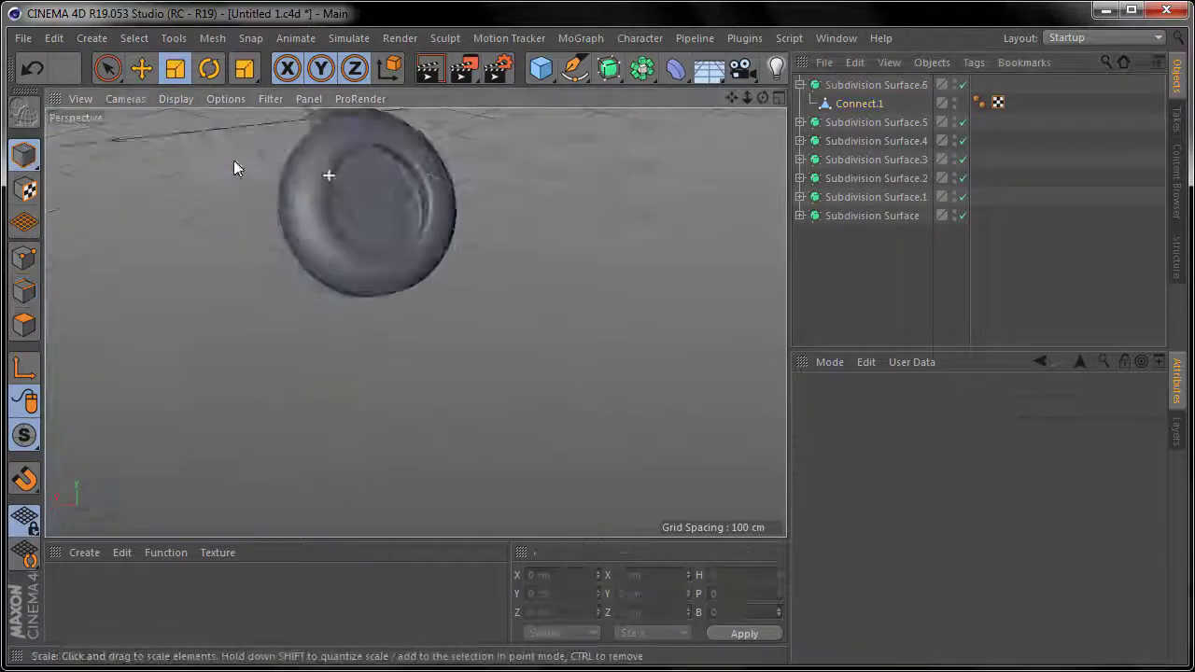
alt+drag(234, 168, 372, 238)
click(317, 318)
scroll(317, 317, up, 5)
key(m)
key(i)
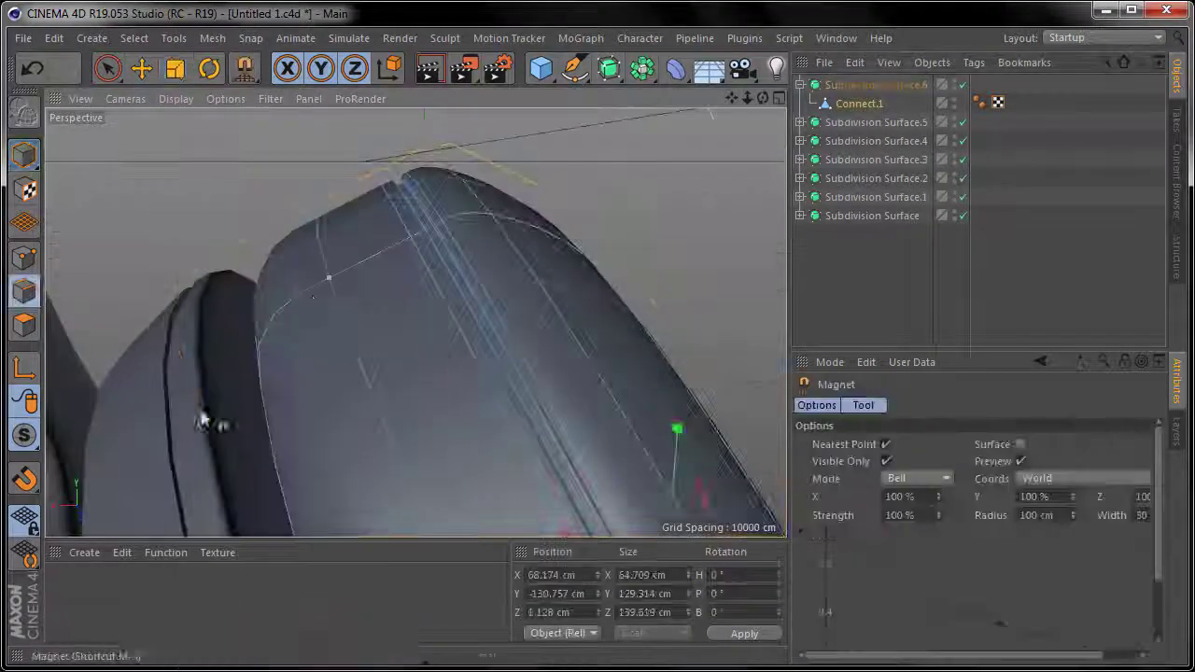
key(k)
key(l)
alt+drag(250, 245, 174, 280)
key(e)
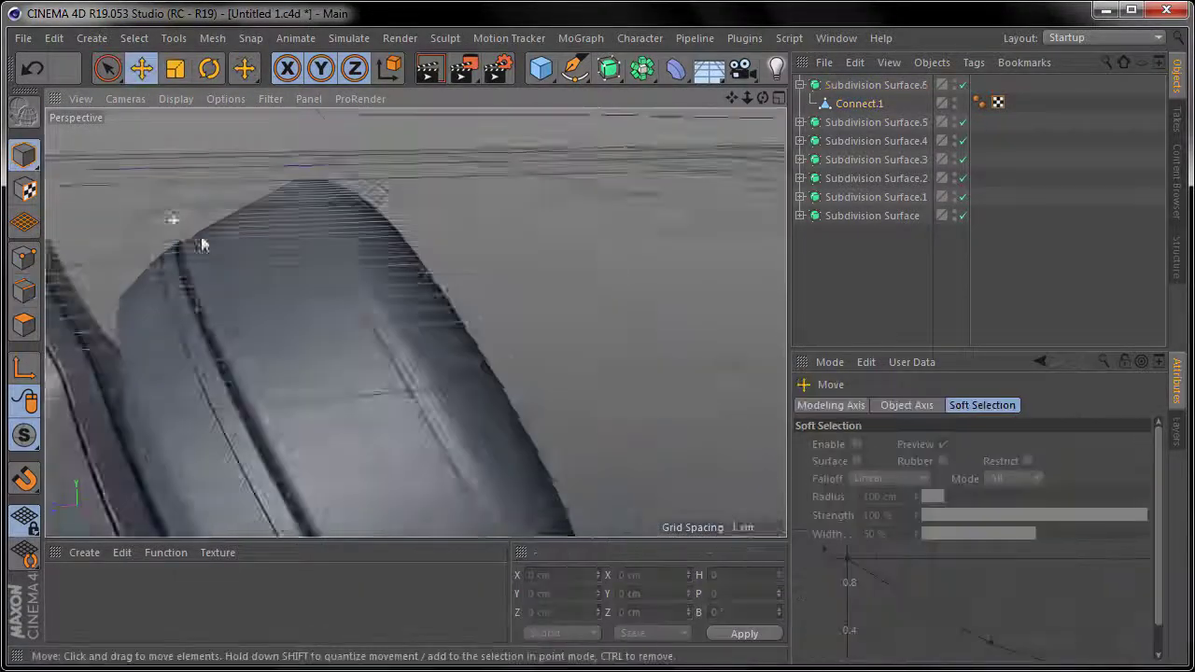
scroll(413, 320, down, 3)
scroll(592, 229, down, 3)
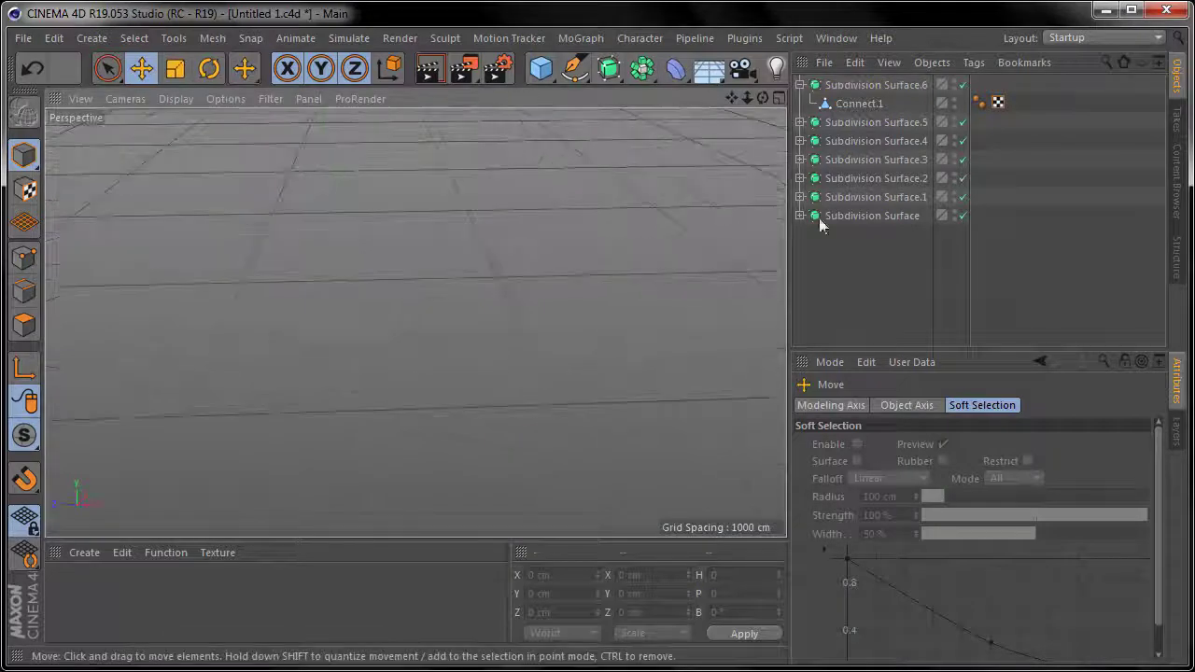
click(859, 103)
key(o)
mouse_move(605, 168)
alt+mouse_down()
mouse_move(583, 185)
mouse_move(455, 118)
alt+mouse_up()
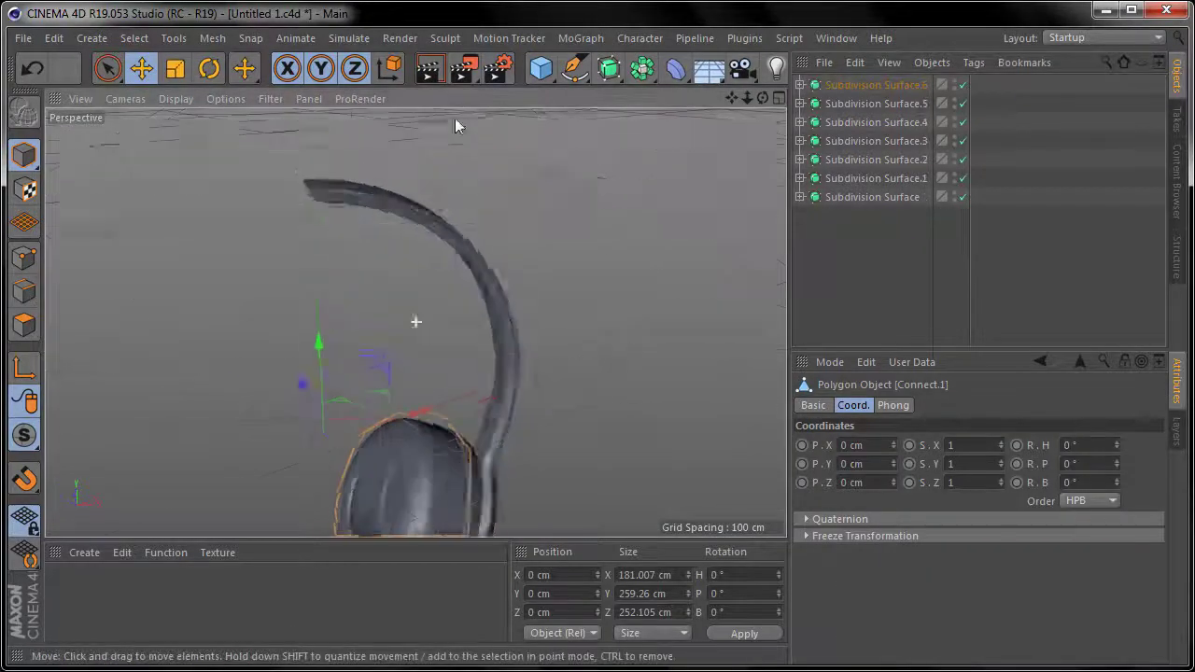
Scale and shift the headband's end edge loop, then group all parts under one Null.
click(448, 243)
click(33, 321)
scroll(214, 222, up, 5)
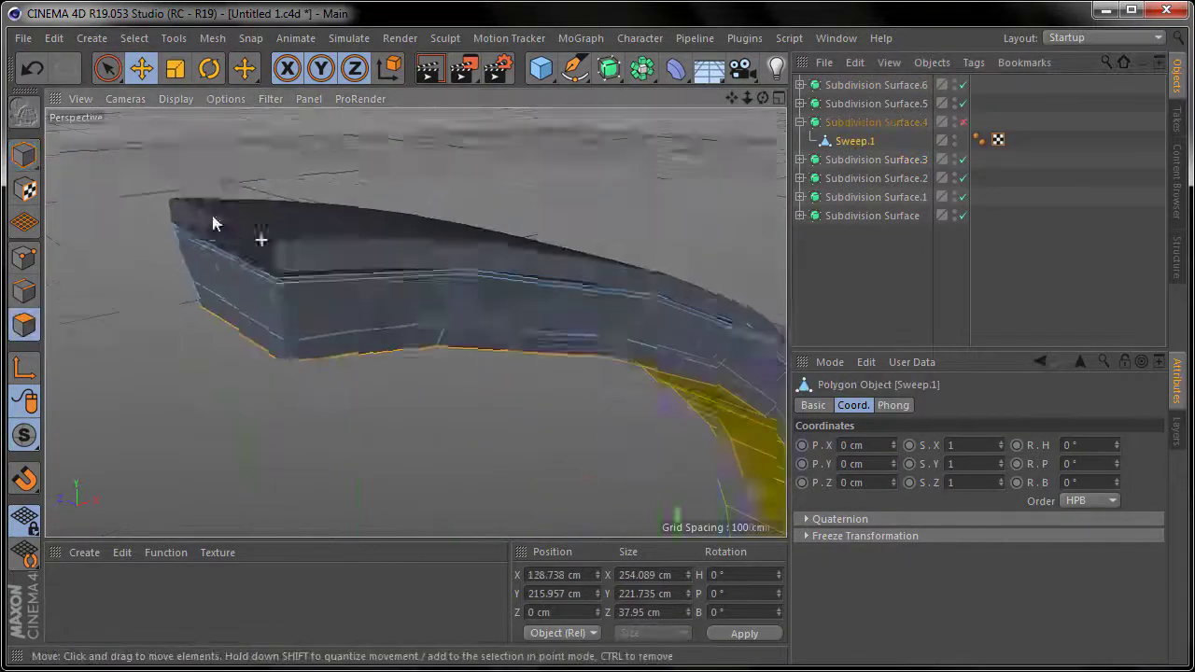
key(0)
drag(156, 293, 214, 355)
key(t)
alt+drag(215, 355, 317, 350)
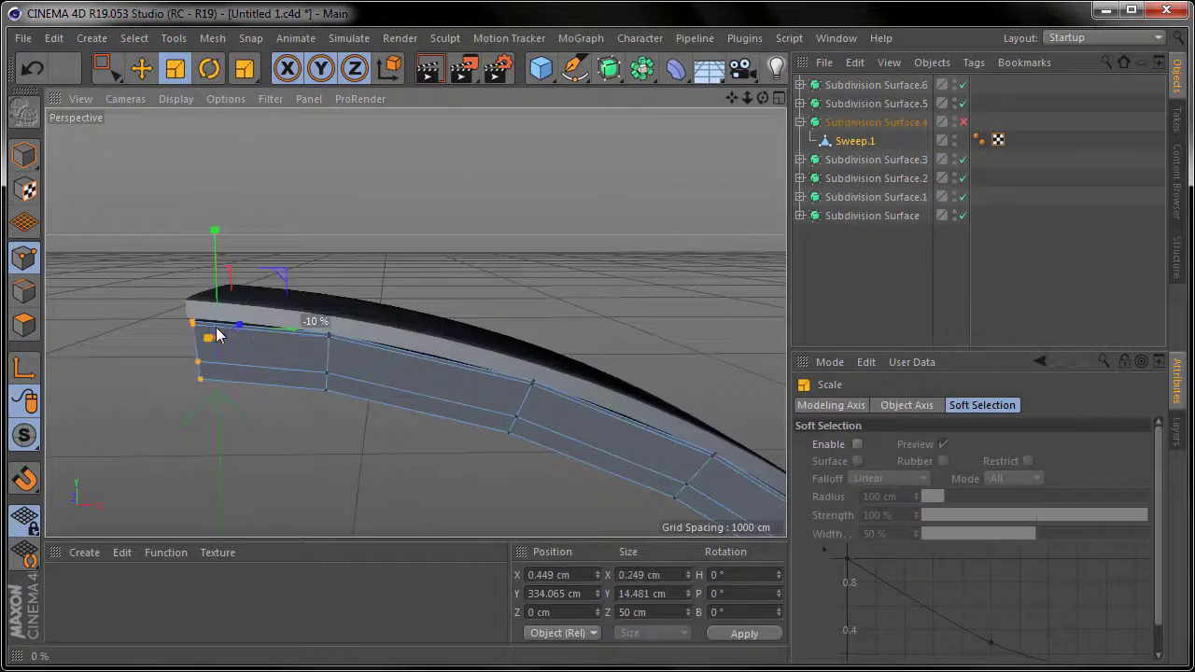
key(e)
alt+drag(216, 335, 240, 205)
drag(276, 338, 291, 342)
key(ctrl+a)
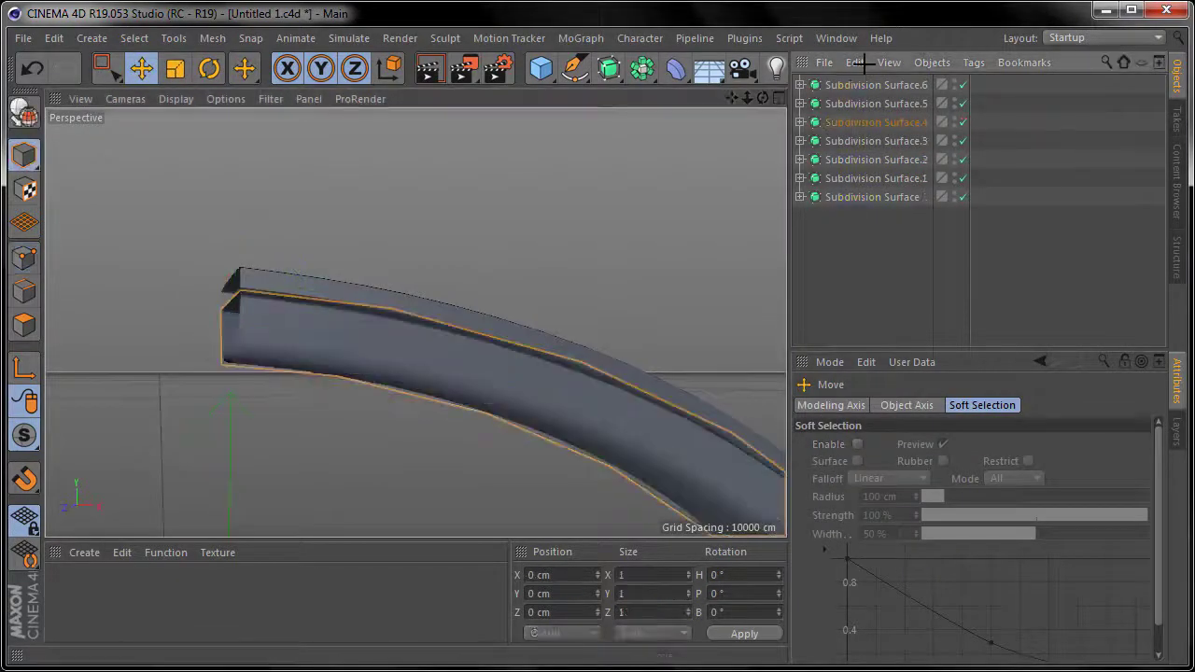
key(alt+g)
Parent the grouped parts under a Symmetry object and inspect the group's parts.
alt+click(607, 68)
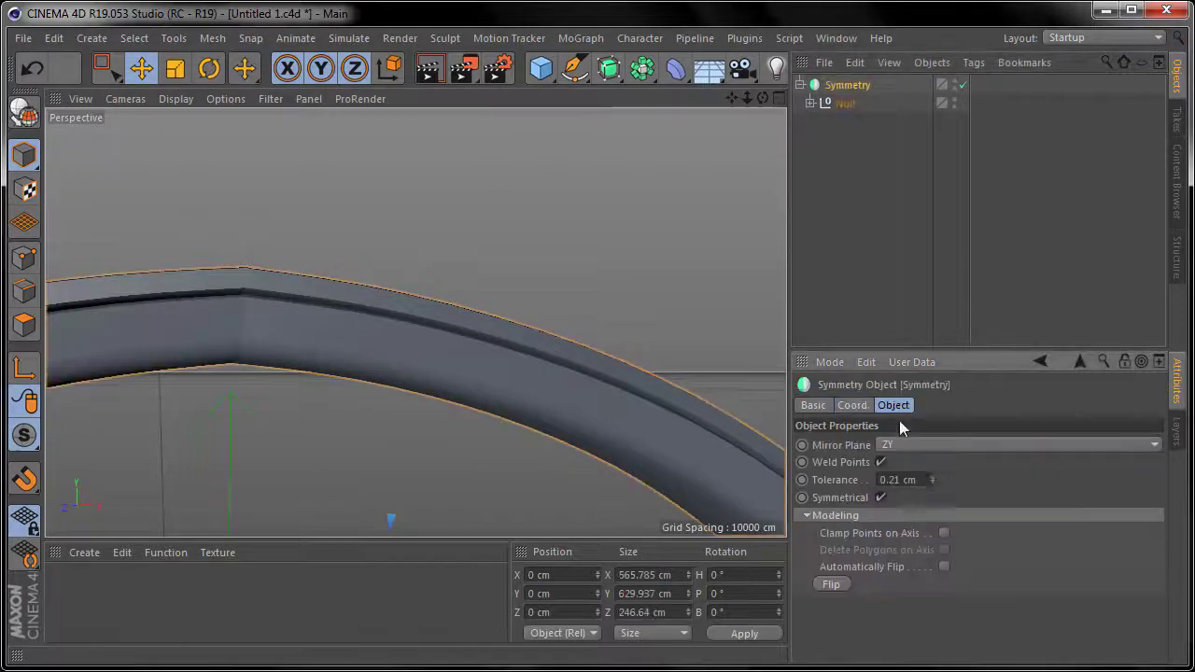
scroll(414, 320, down, 5)
scroll(411, 290, up, 5)
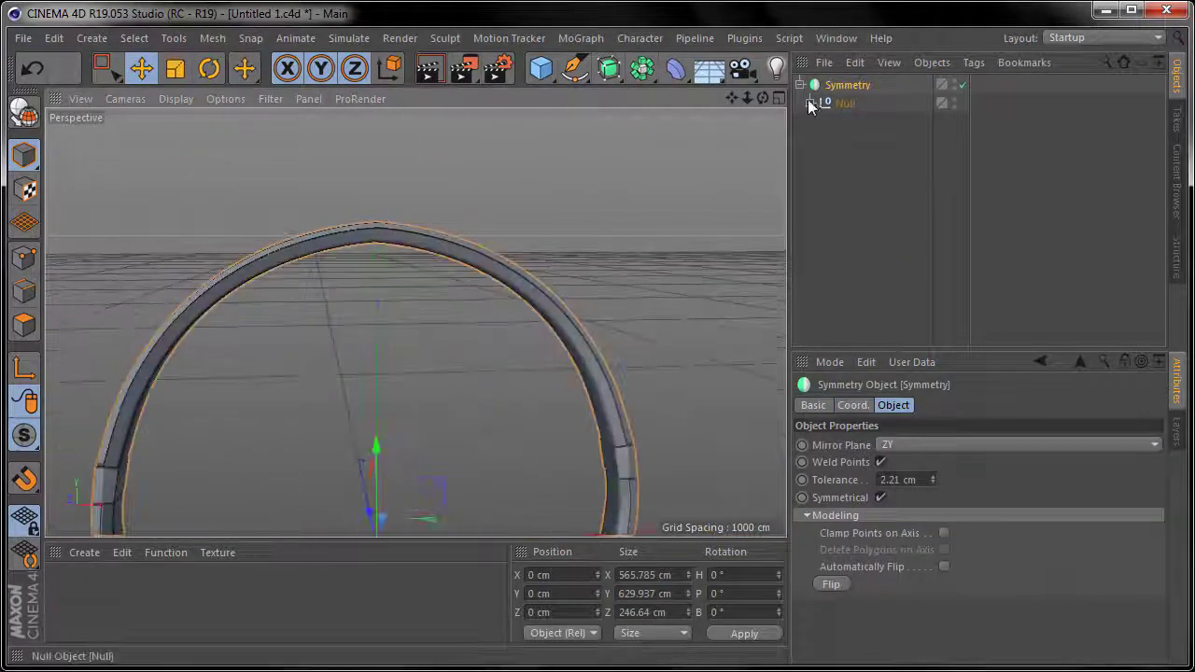
click(809, 102)
click(887, 215)
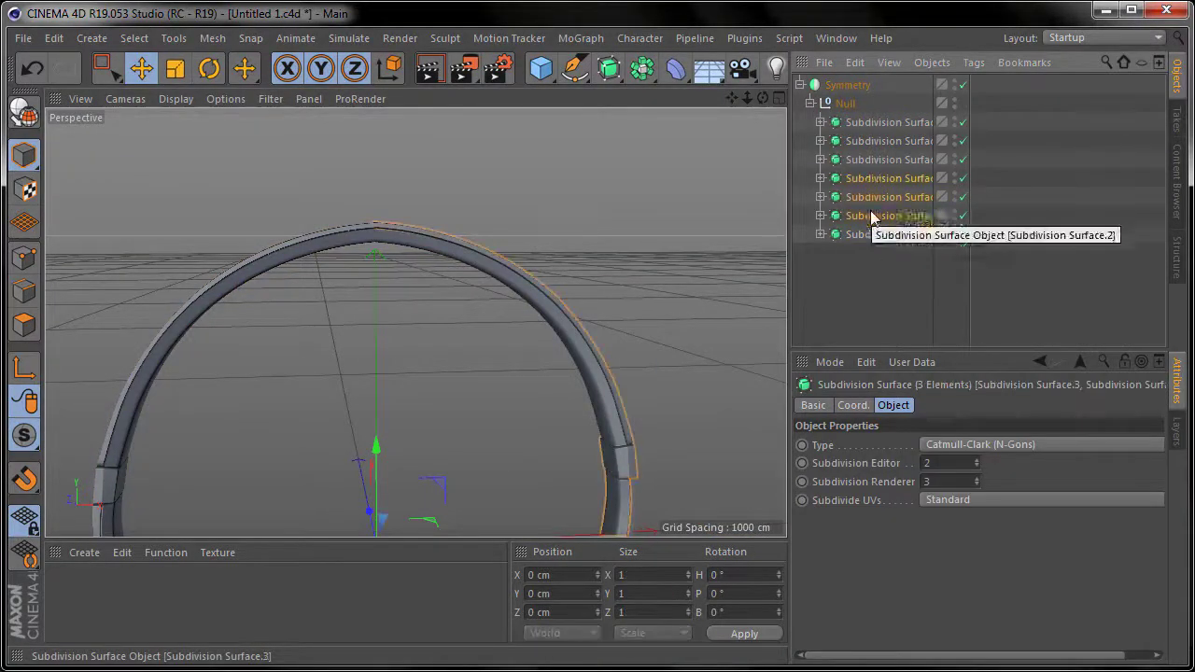
click(102, 67)
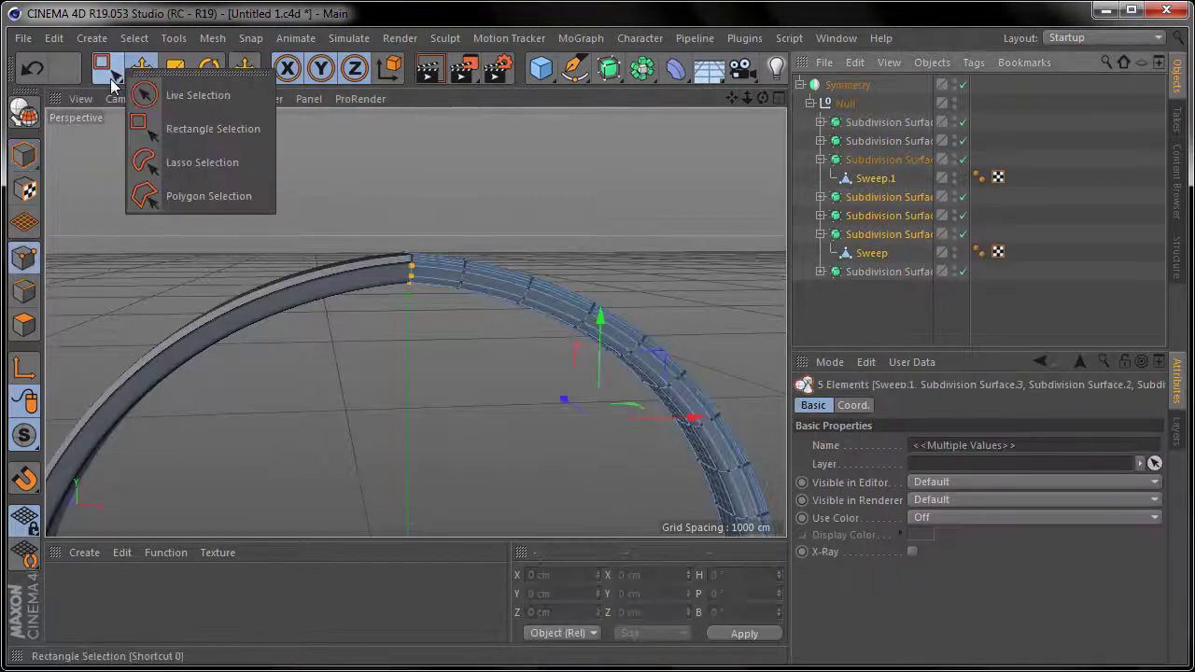
click(208, 199)
click(300, 138)
Check the mirrored headphones and tear off the Plugins > C4DtoA menu as a palette.
scroll(431, 312, down, 10)
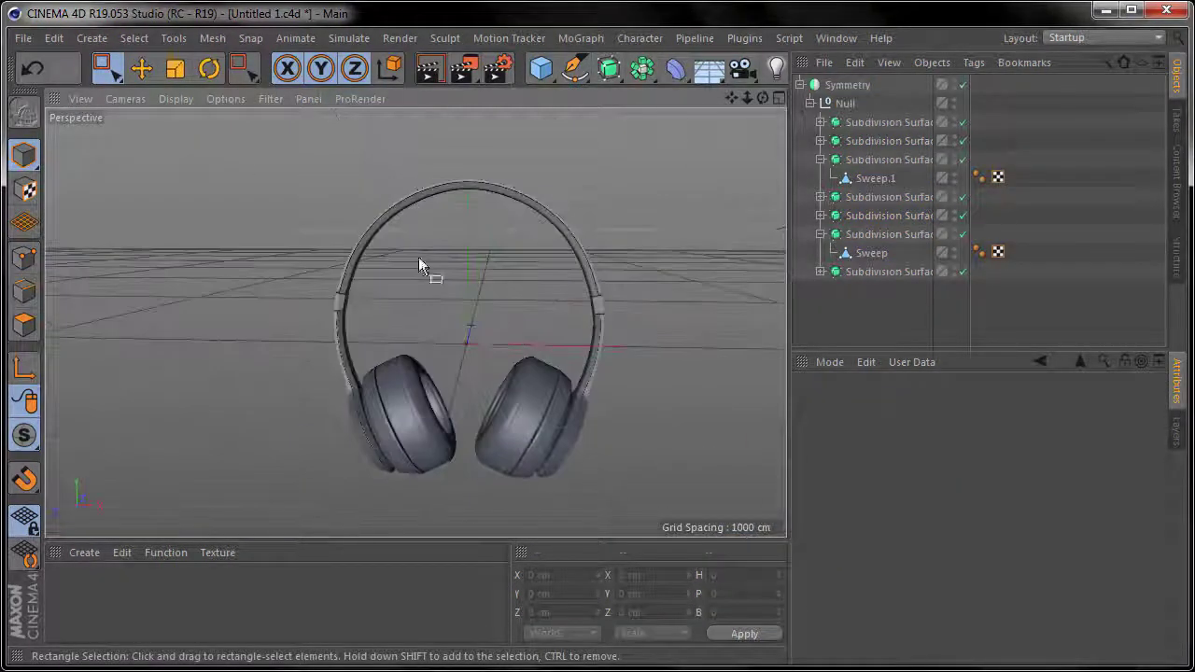
click(810, 102)
click(845, 85)
alt+drag(651, 277, 439, 443)
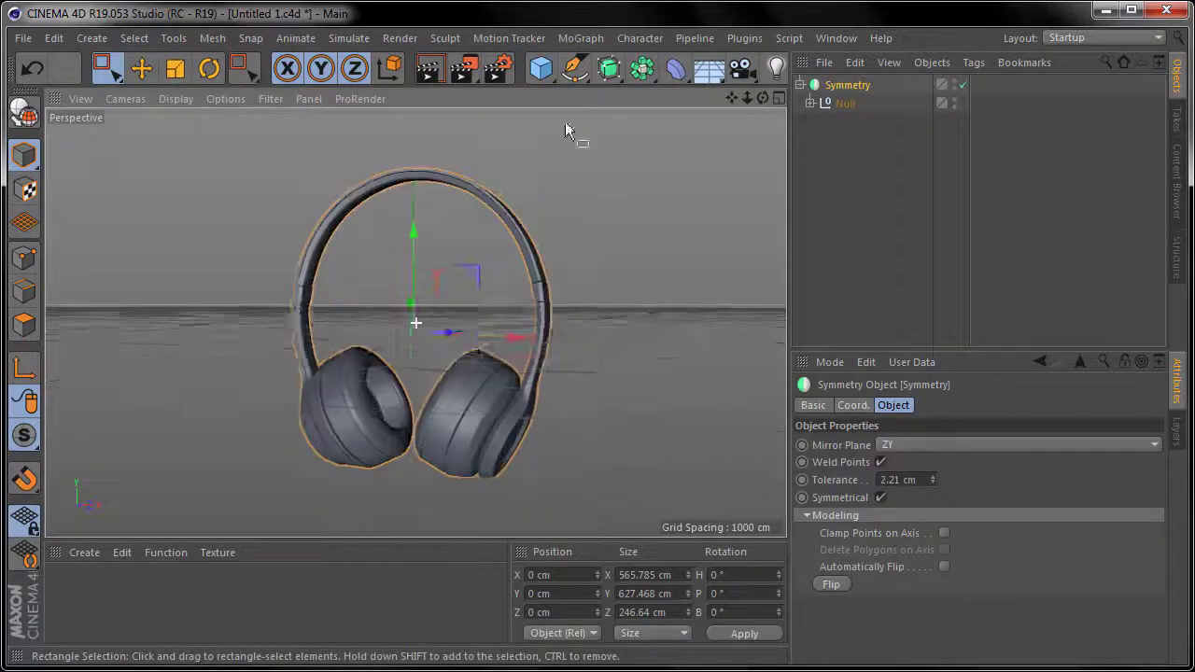
click(744, 38)
click(952, 83)
Create an Arnold standard_surface material with a near-black base colour and apply it to the headphones.
click(84, 553)
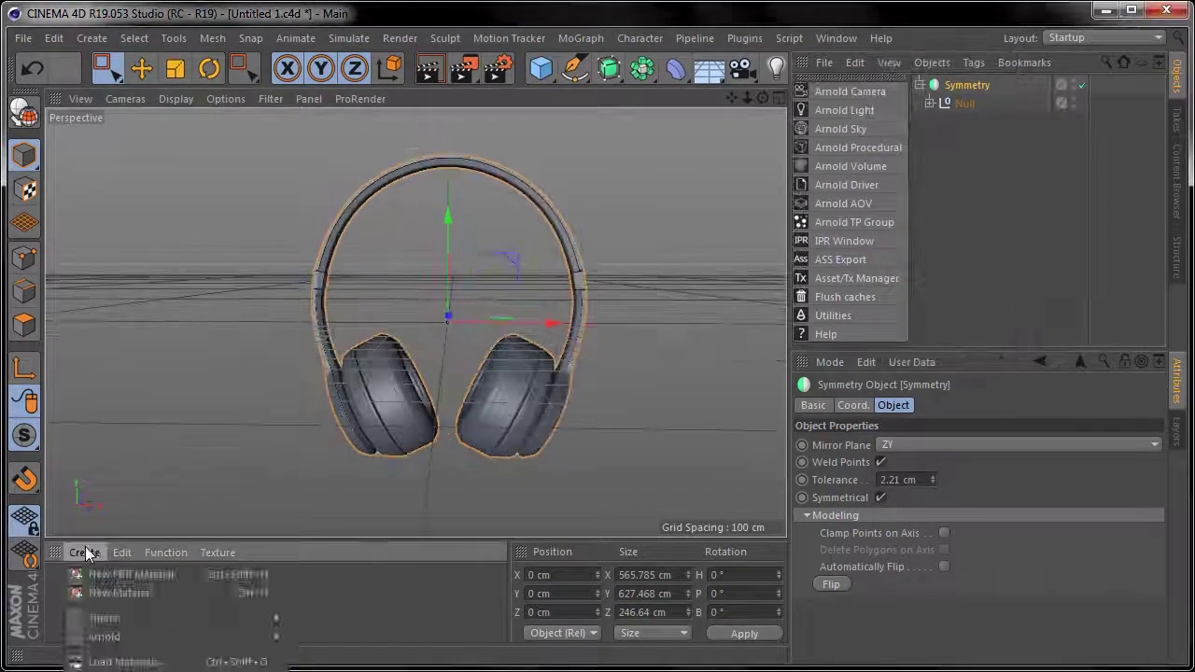
click(392, 639)
double_click(74, 603)
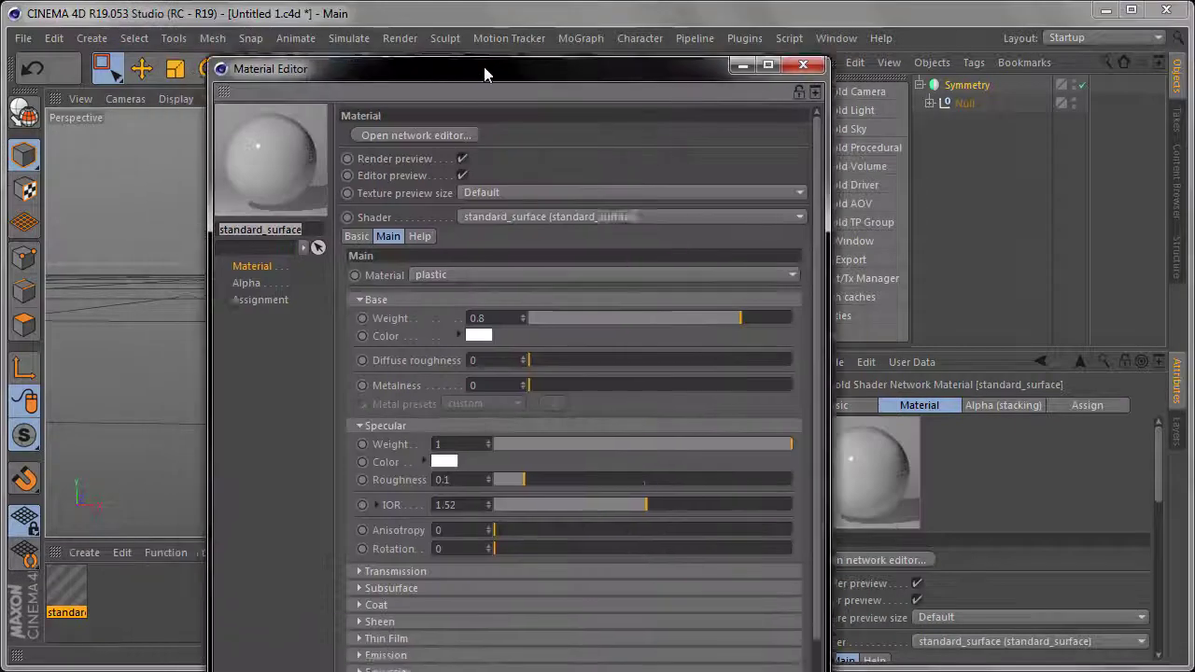
click(483, 314)
click(604, 402)
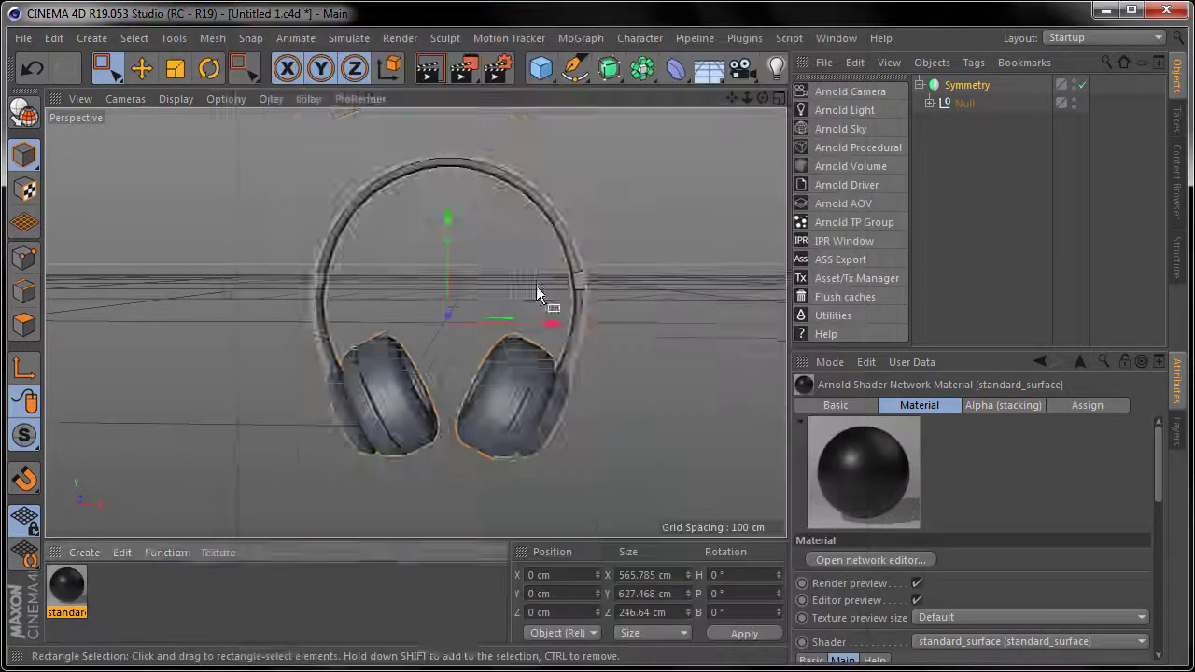
drag(68, 585, 301, 246)
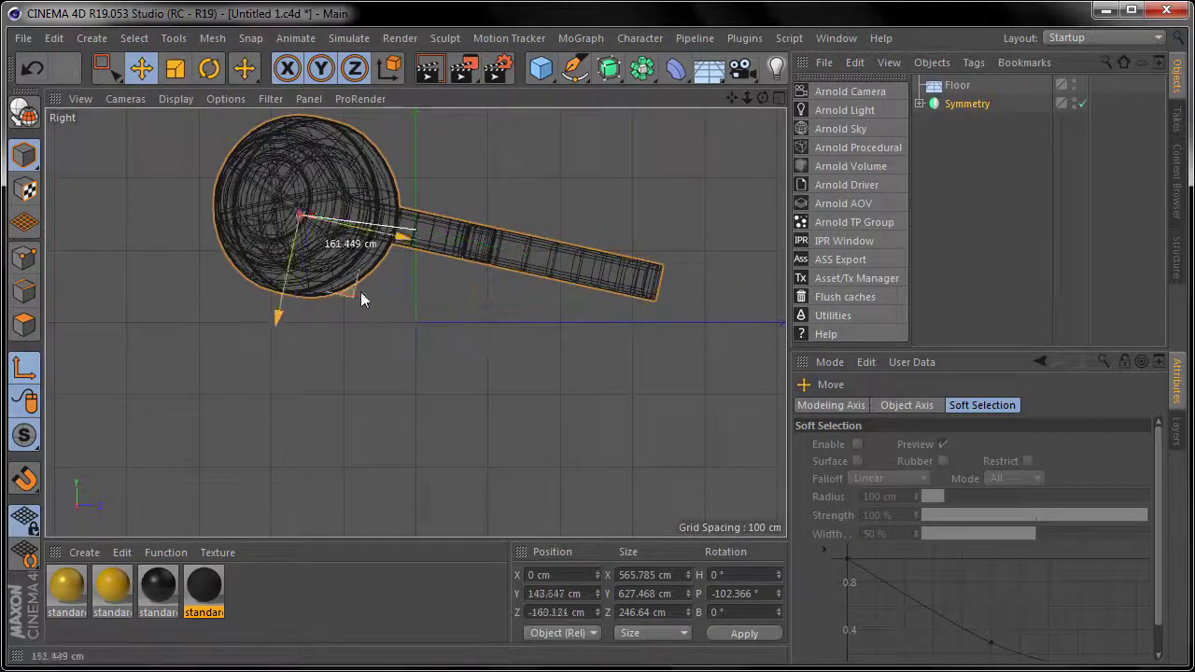
Lower and slightly tilt the headphones, and create another standard_surface material.
drag(290, 320, 288, 348)
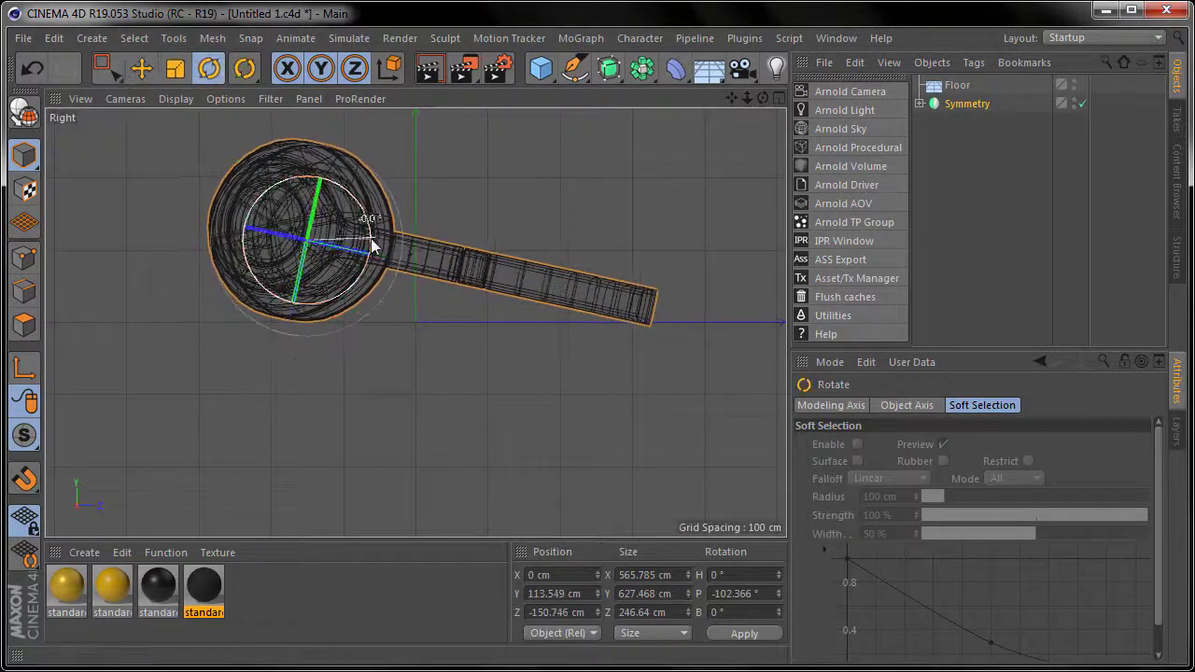
drag(371, 245, 375, 245)
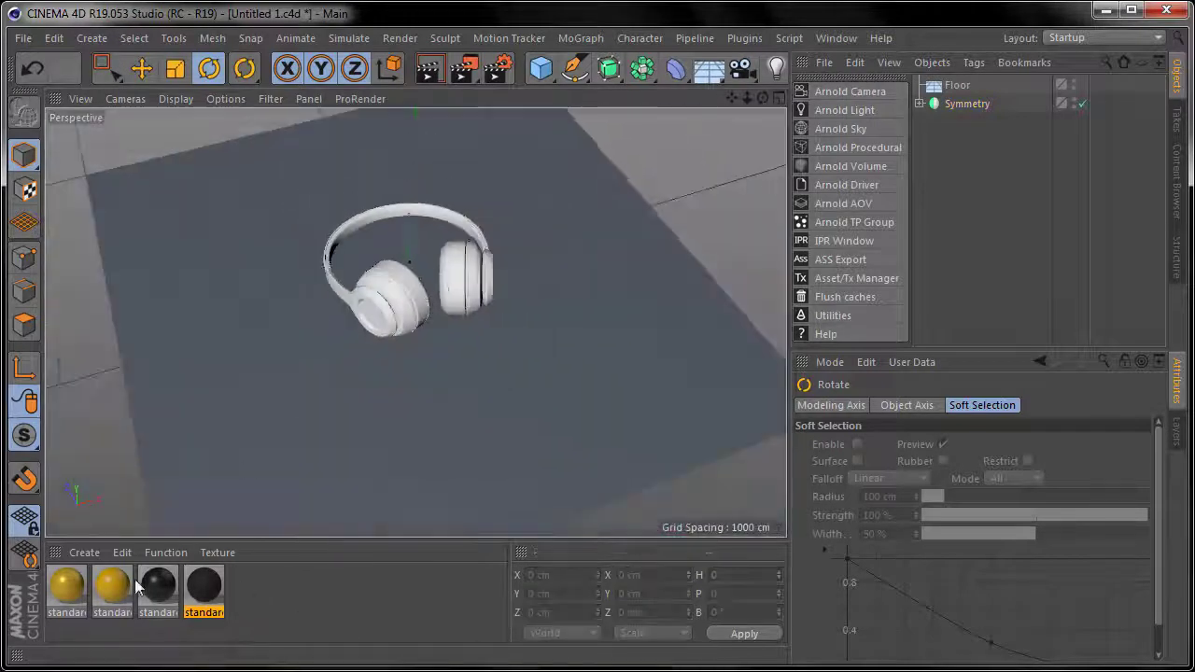
click(84, 552)
click(393, 665)
double_click(67, 588)
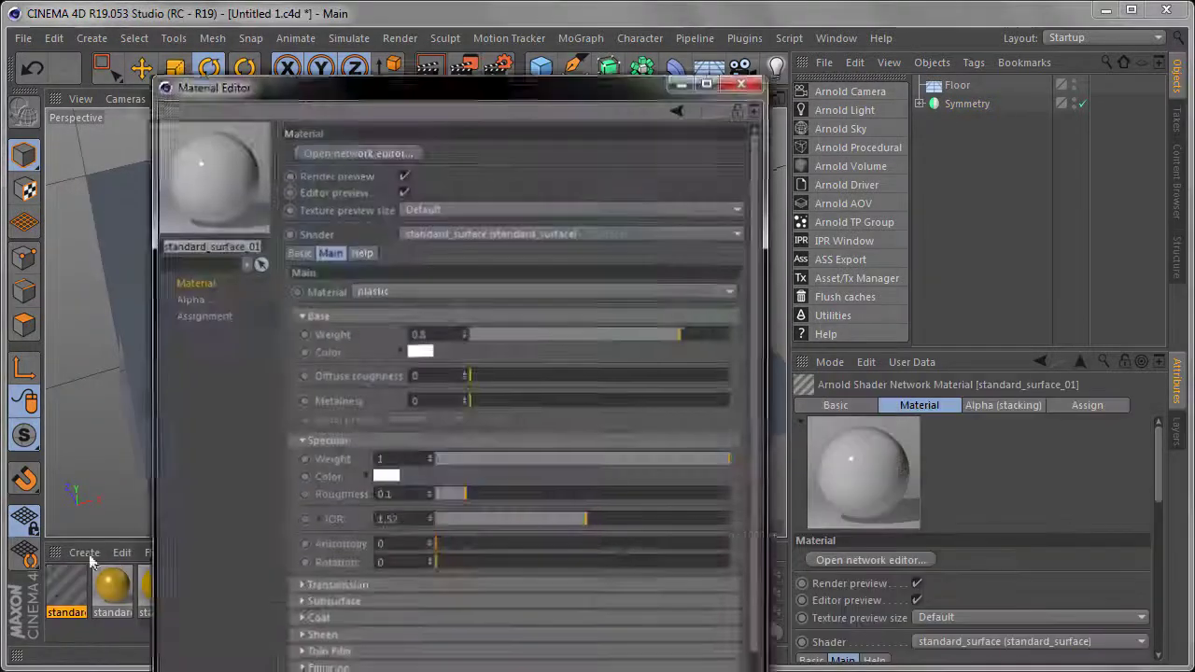
Add an Image node loading the wood texture, wire it to Base Color, and close the editors.
click(373, 150)
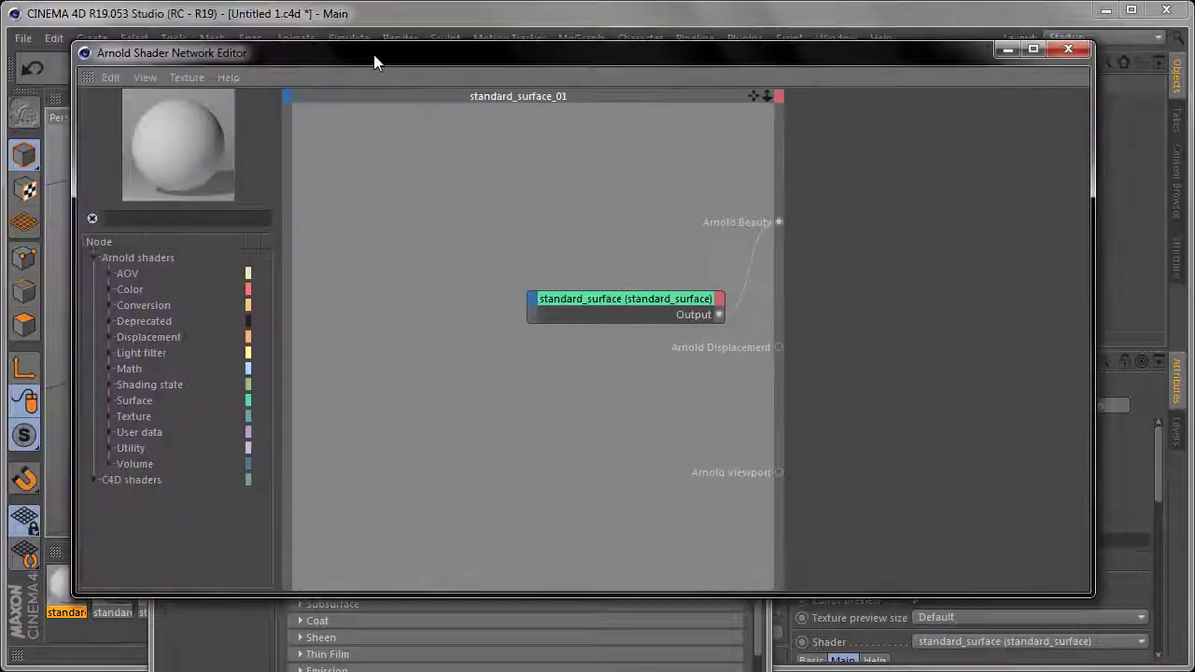
click(94, 225)
text(image)
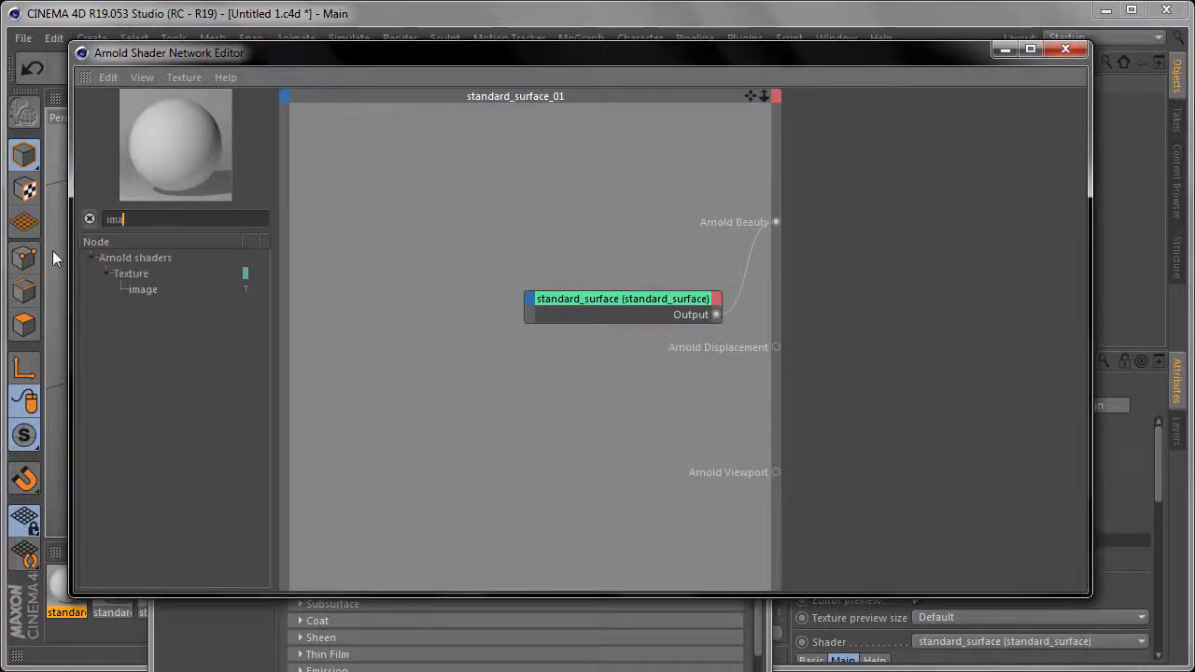
double_click(131, 290)
drag(688, 297, 688, 421)
double_click(454, 364)
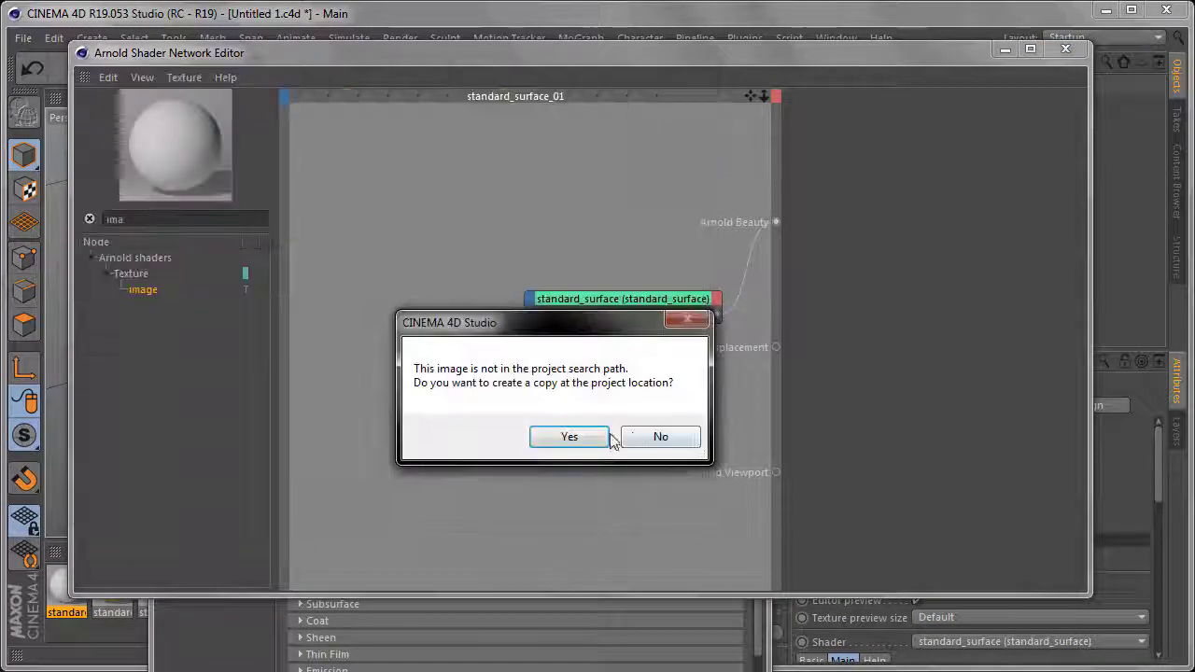
click(613, 435)
click(696, 311)
click(1066, 48)
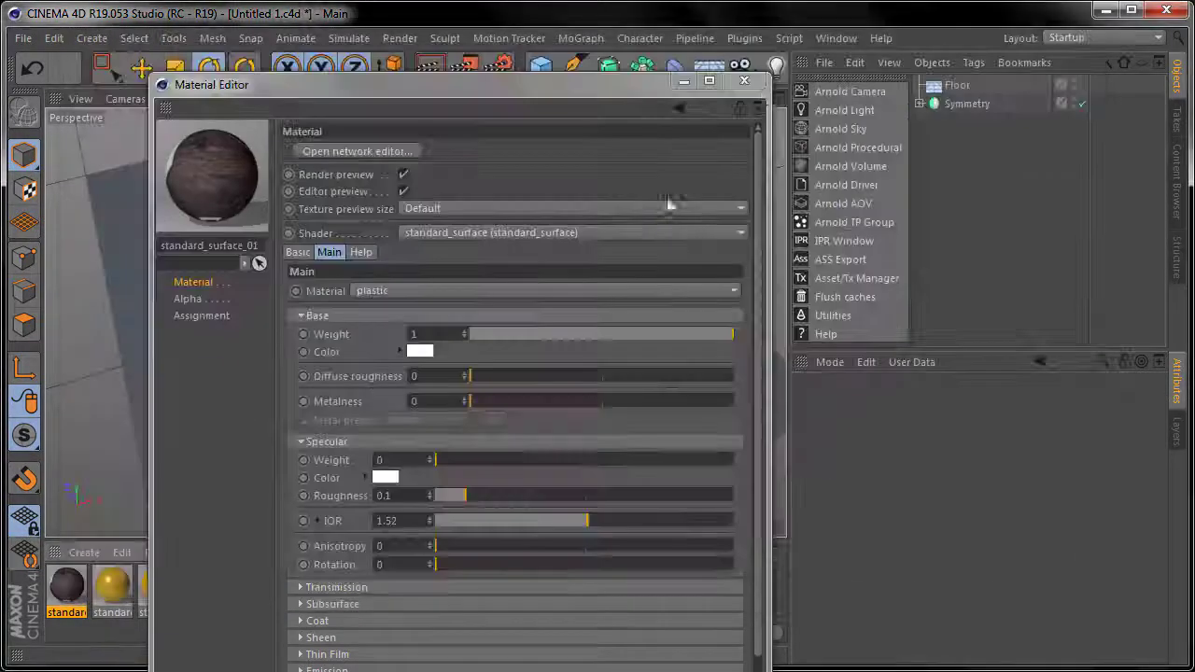
click(755, 72)
Set the camera's pitch rotation to -90° for a top-down view.
click(965, 421)
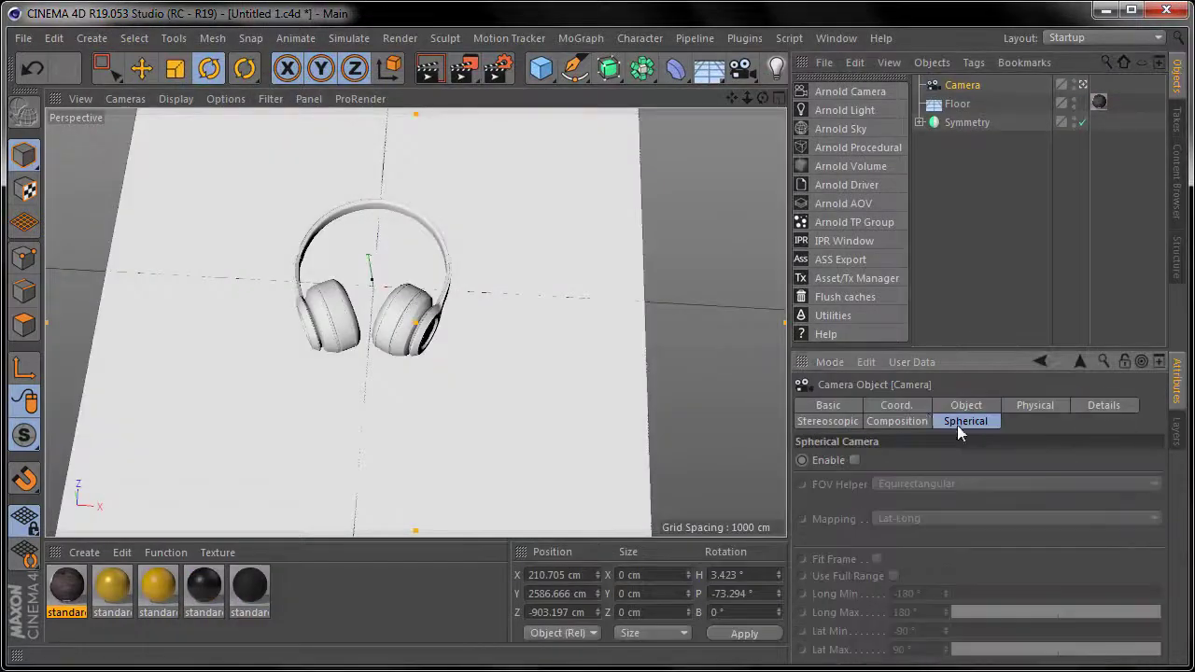
click(896, 406)
double_click(1083, 479)
text(-90)
key(Return)
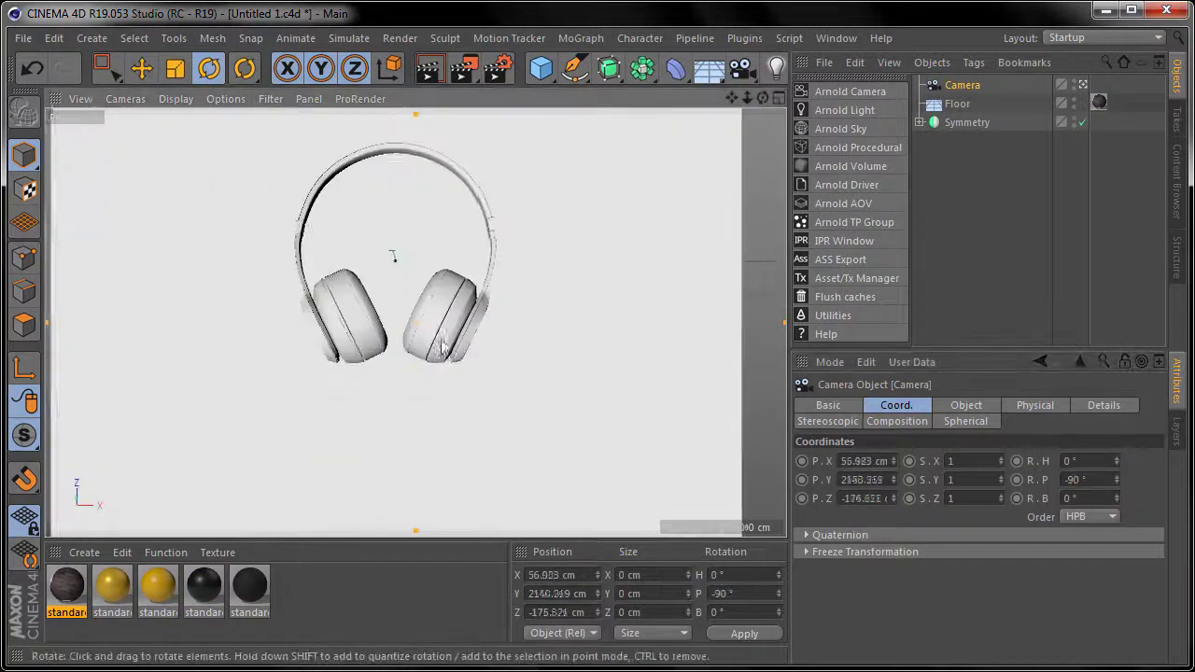
Add an Arnold quad light, open the IPR preview, and angle the light over the headphones.
click(844, 111)
click(845, 241)
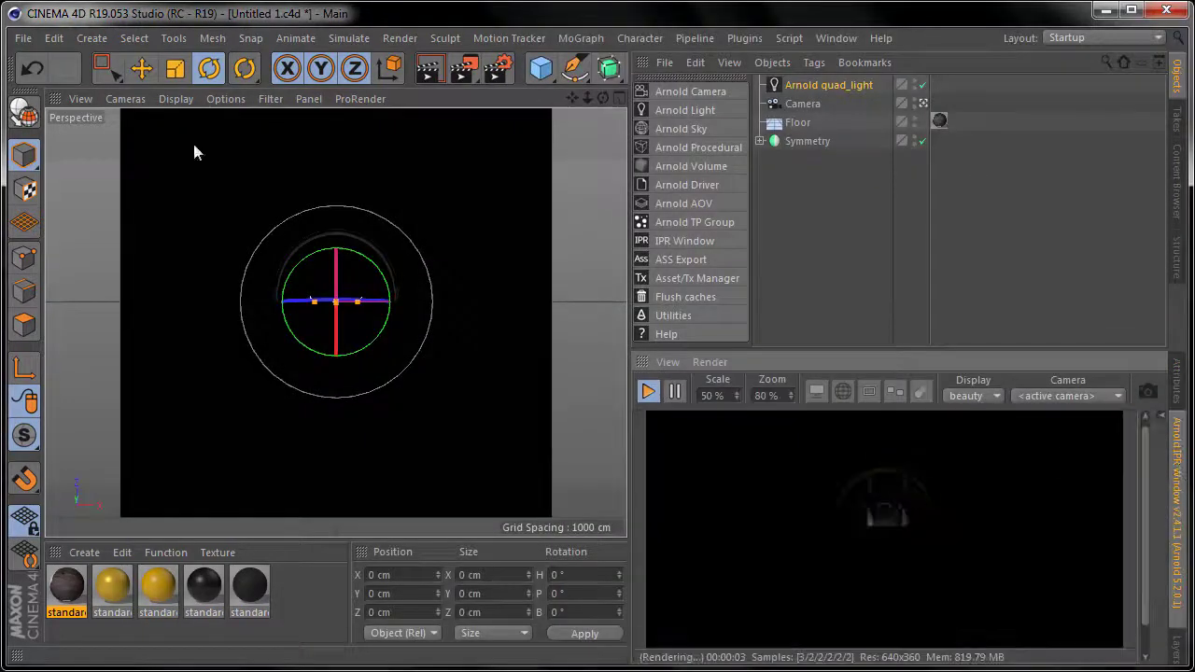
click(125, 98)
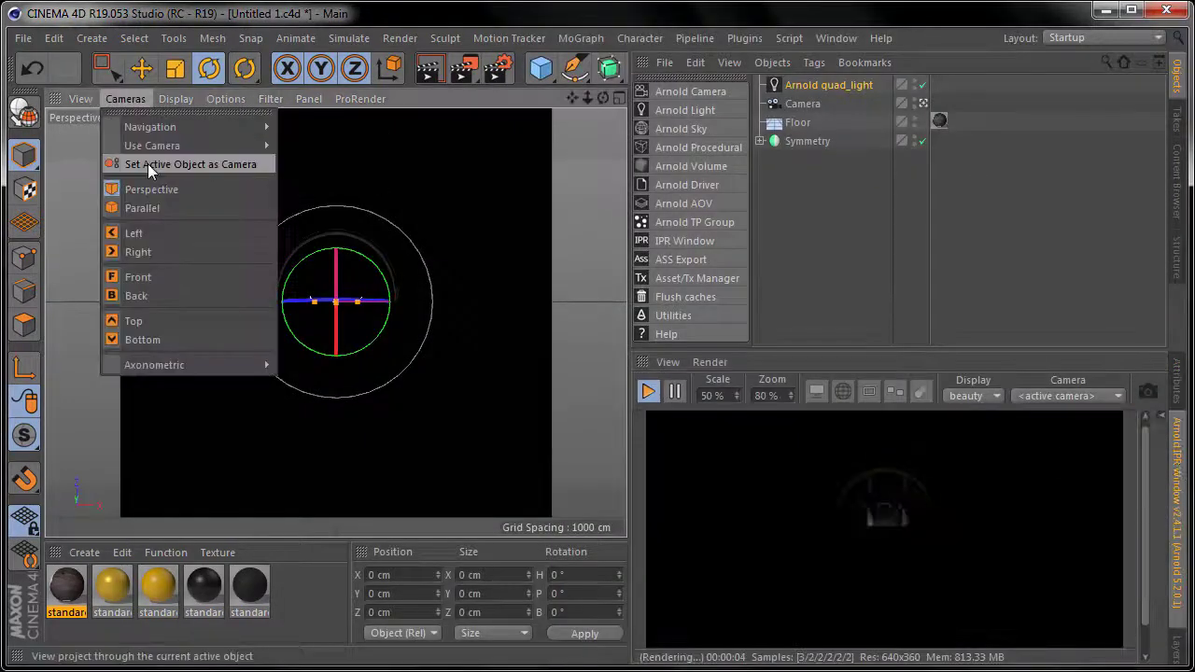
click(147, 161)
click(1175, 381)
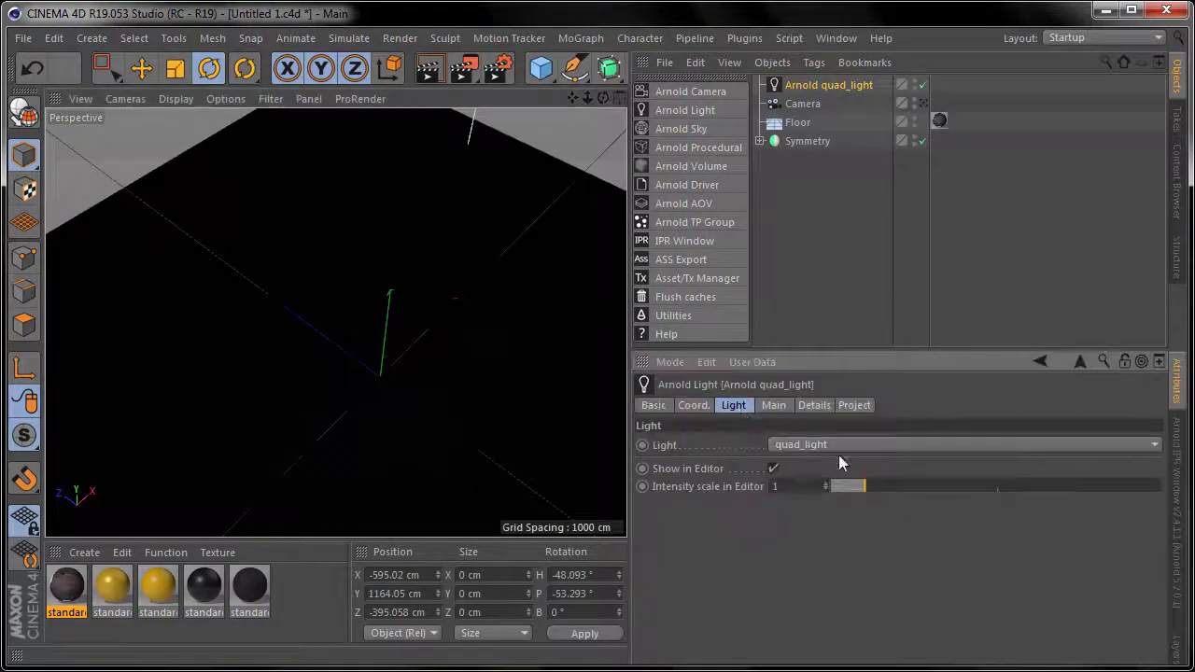
click(1177, 438)
mouse_move(280, 308)
alt+mouse_down()
mouse_move(320, 312)
mouse_move(355, 289)
alt+mouse_up()
click(940, 120)
click(1178, 493)
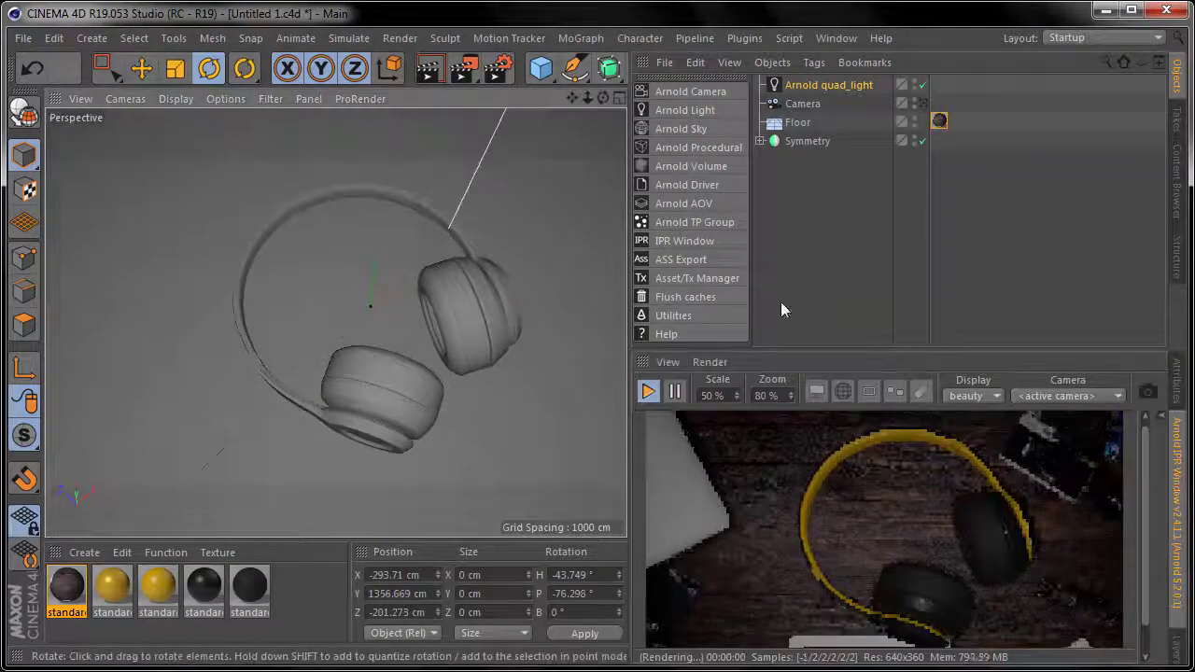
Reposition the first light above the headphones and add a second quad light over them.
scroll(775, 508, down, 2)
drag(423, 297, 461, 368)
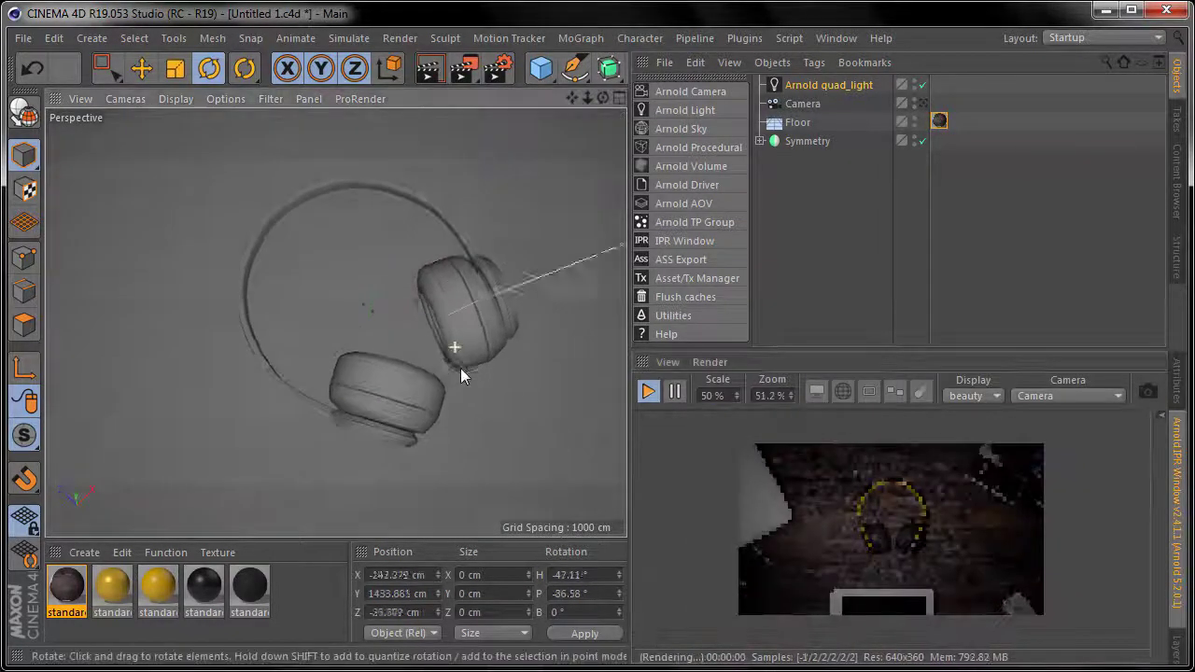
scroll(814, 478, up, 5)
drag(410, 309, 347, 267)
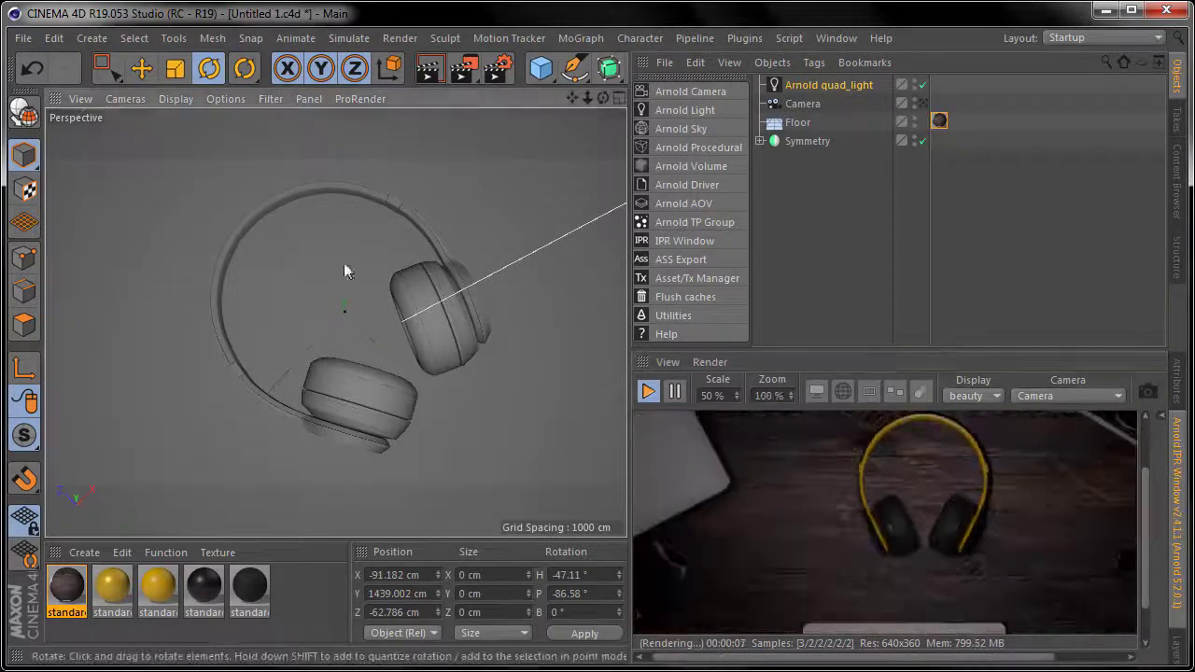
click(1176, 383)
click(1179, 467)
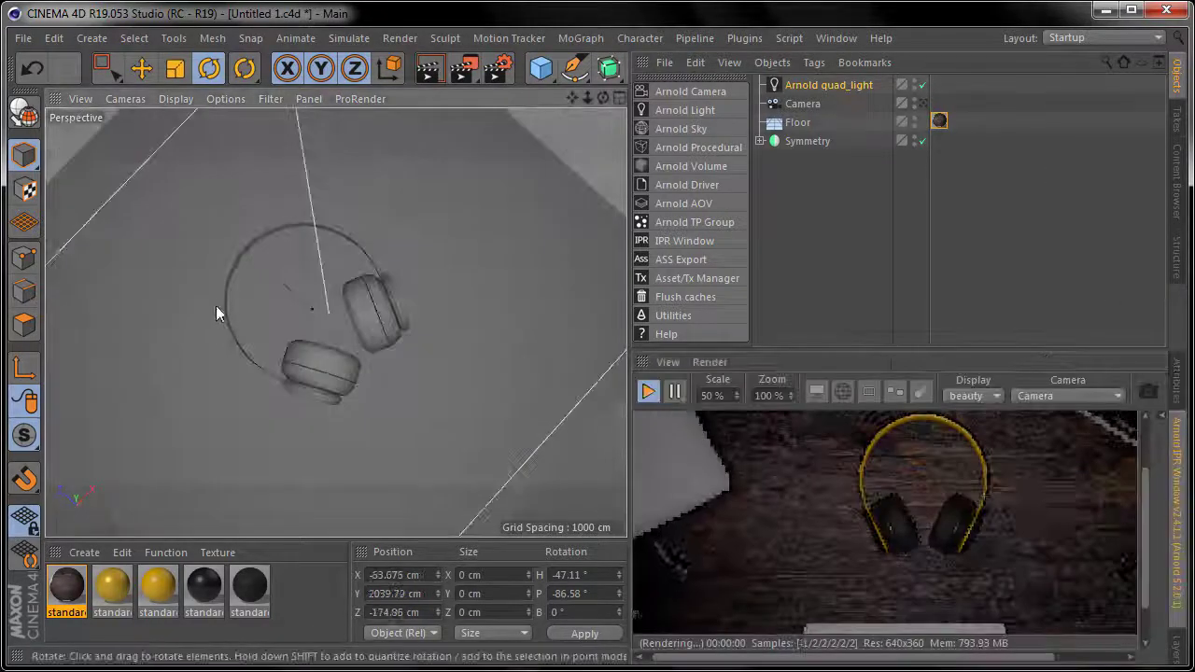
click(685, 110)
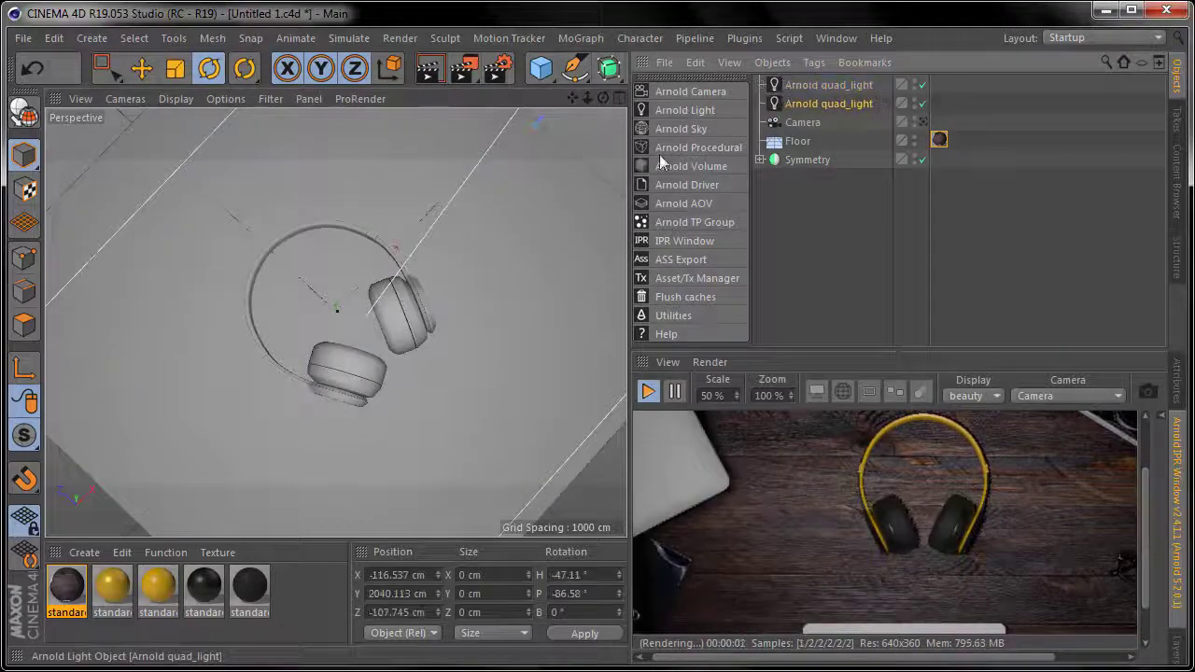
mouse_move(365, 214)
alt+mouse_down()
mouse_move(306, 331)
mouse_move(318, 280)
alt+mouse_up()
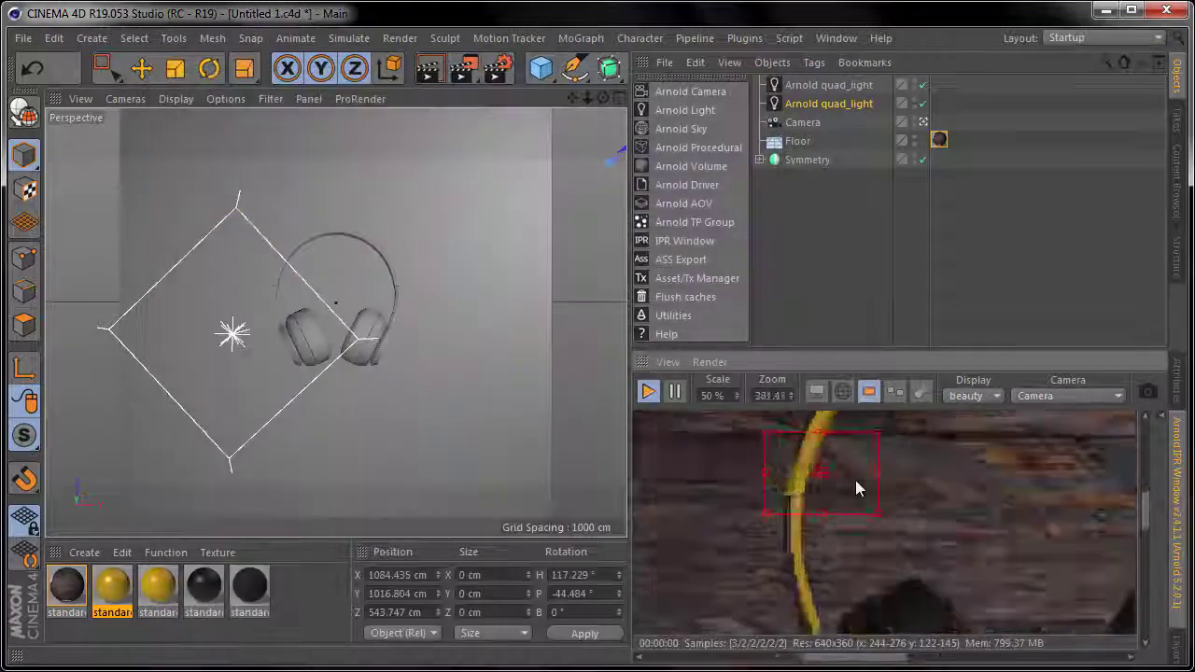
Rotate the headphones to about 42.8° on the desk, undoing a stray move and sky.
scroll(859, 490, down, 5)
click(336, 336)
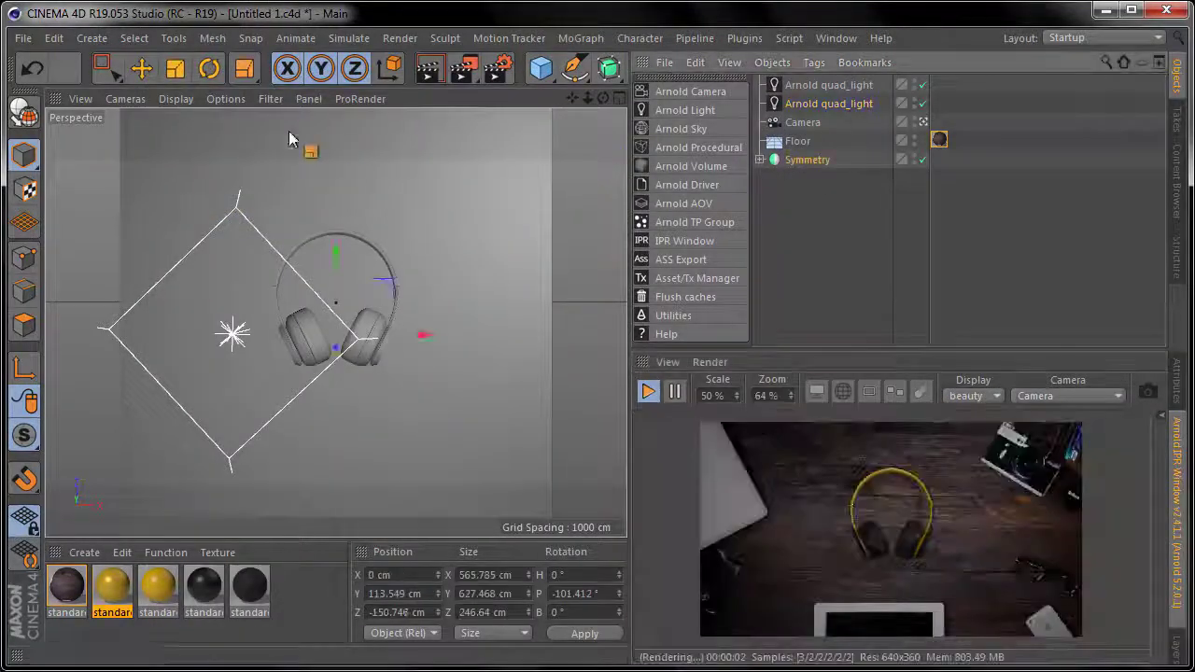
key(r)
drag(389, 330, 277, 54)
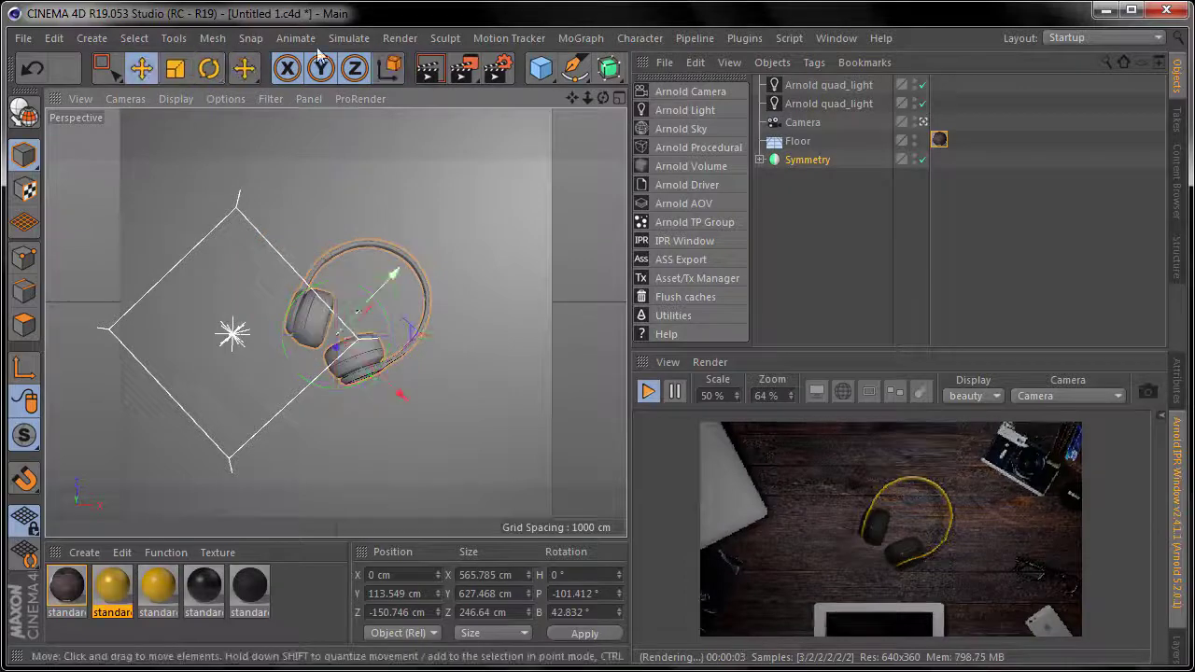
drag(375, 282, 355, 257)
key(ctrl+z)
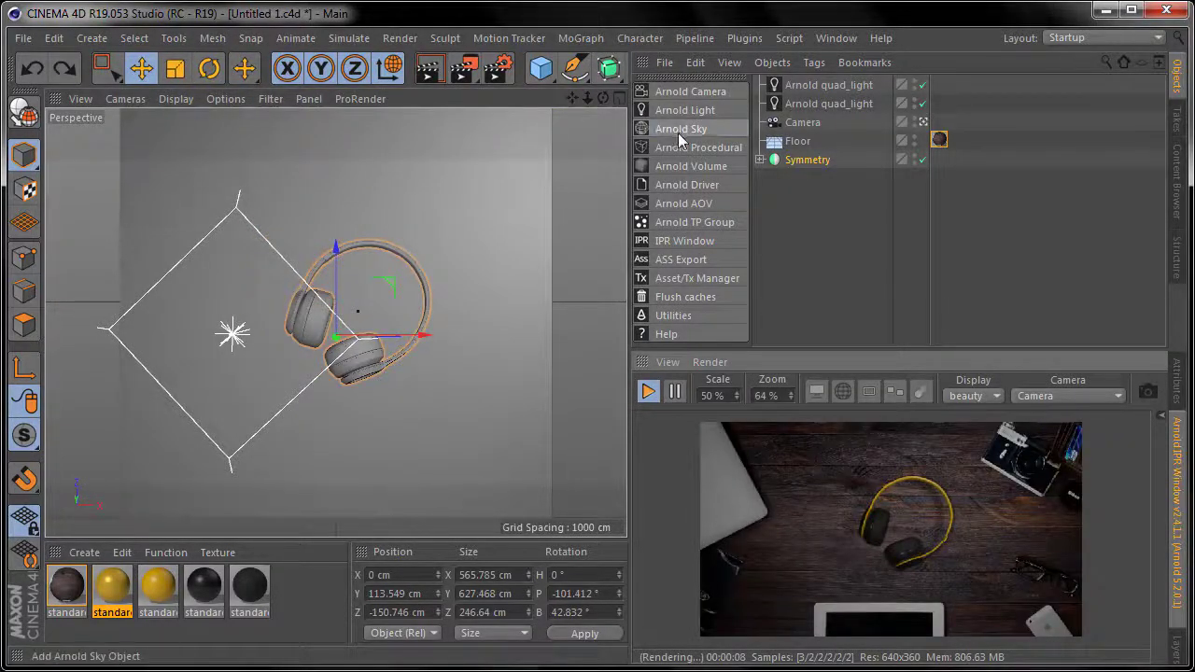
click(678, 132)
scroll(895, 529, up, 2)
key(ctrl+z)
scroll(859, 507, up, 2)
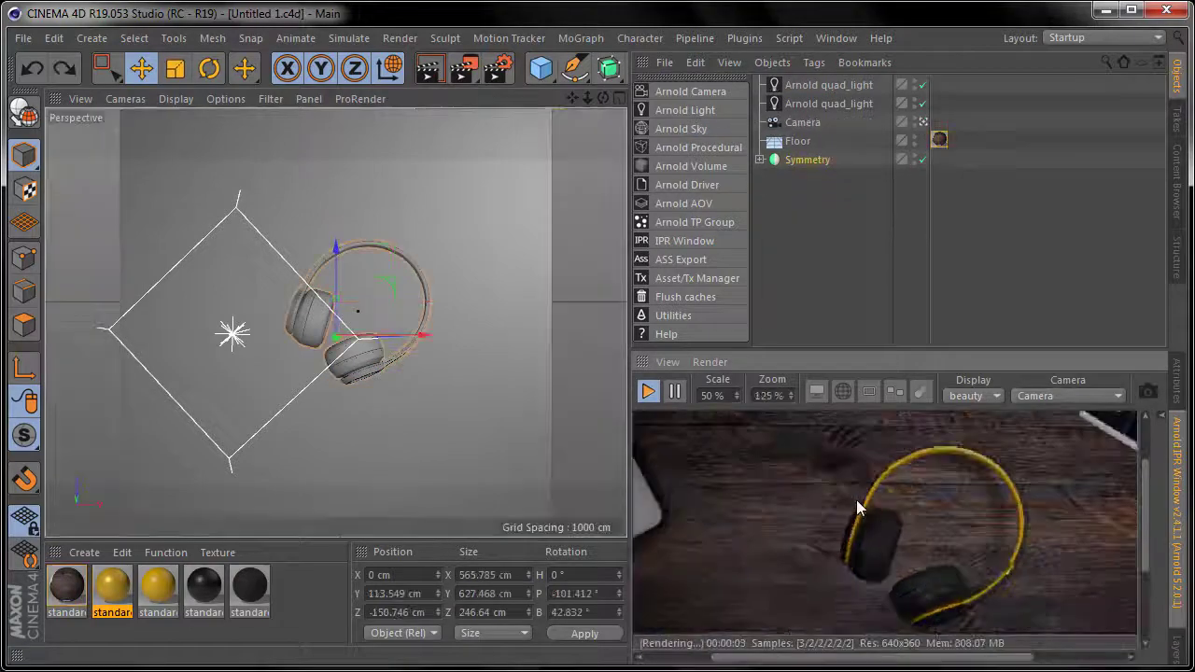
scroll(859, 507, down, 4)
Duplicate the quad light into a third light.
mouse_move(251, 230)
mouse_down()
mouse_move(249, 283)
mouse_move(283, 249)
mouse_move(354, 301)
mouse_up()
scroll(908, 513, up, 3)
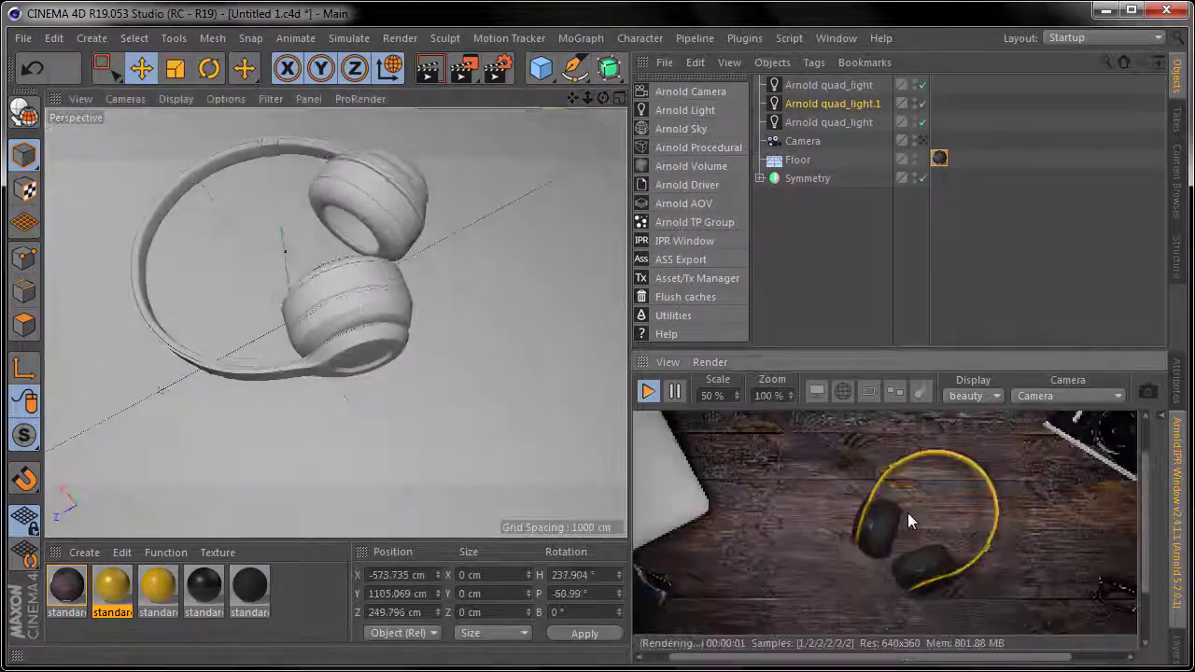
scroll(908, 520, up, 2)
click(805, 118)
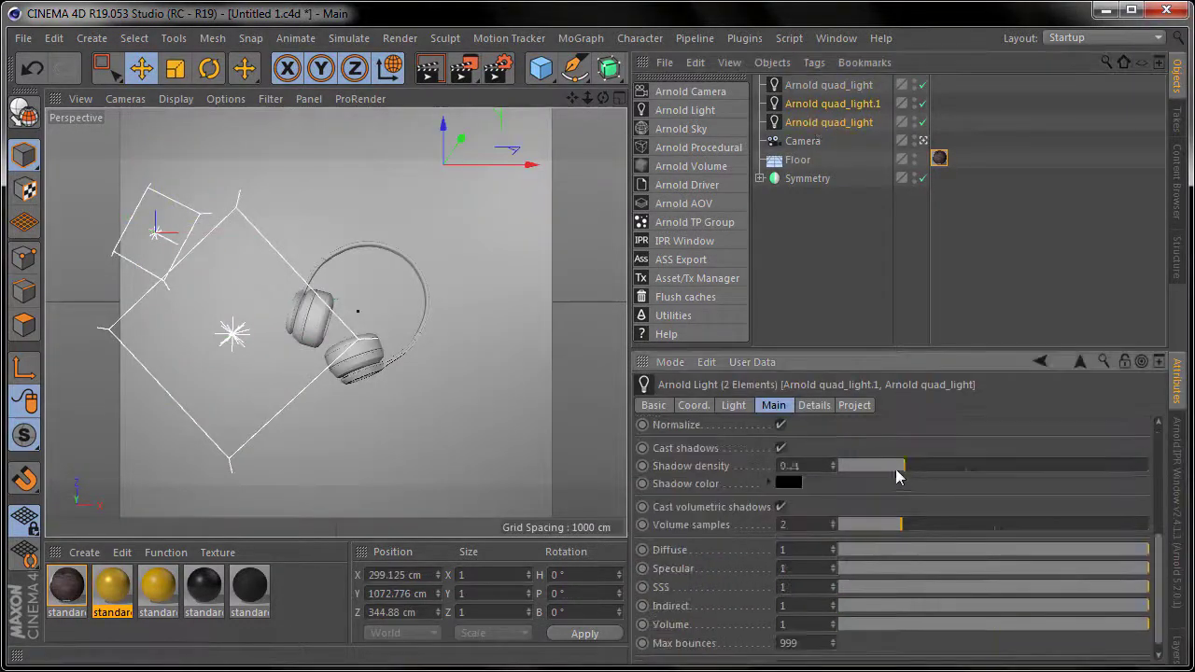
click(964, 329)
Give quad_light.1 Intensity 2.5 and Exposure 2.5, then open Render Settings.
scroll(942, 528, down, 2)
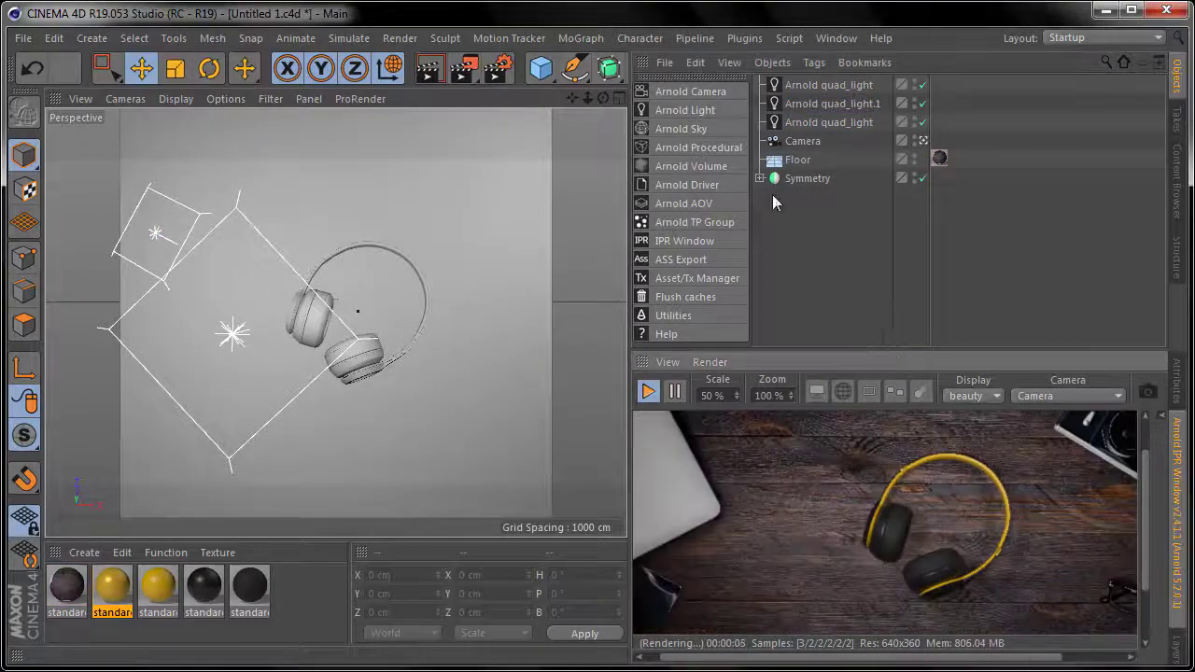
click(829, 103)
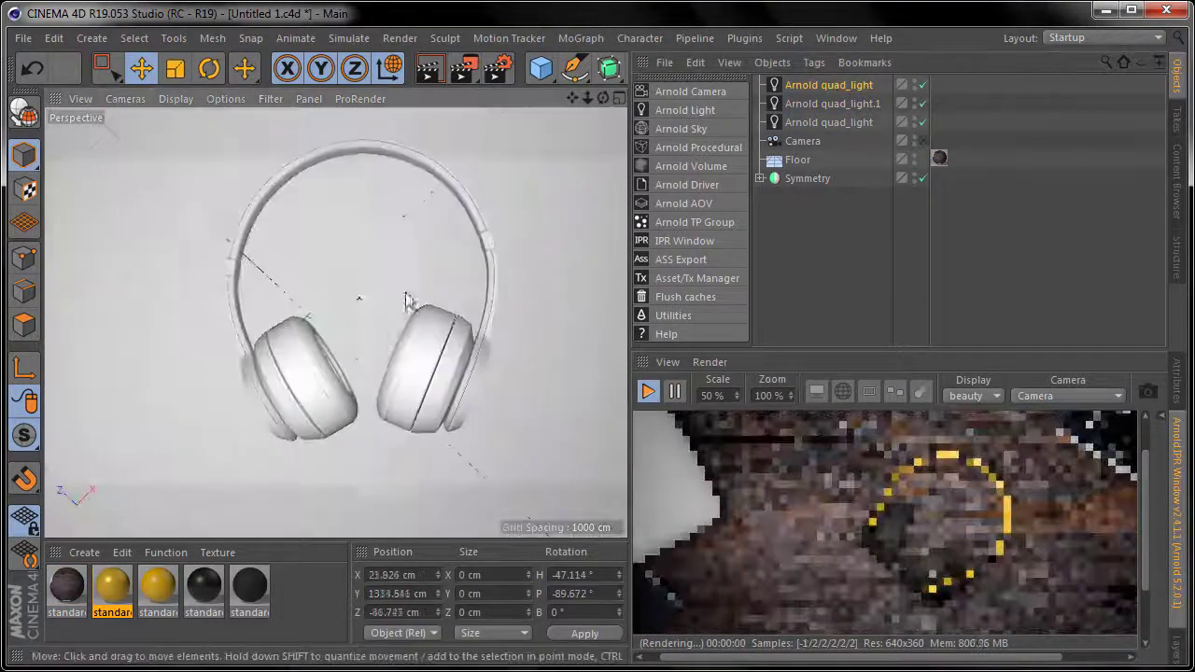
scroll(973, 487, up, 1)
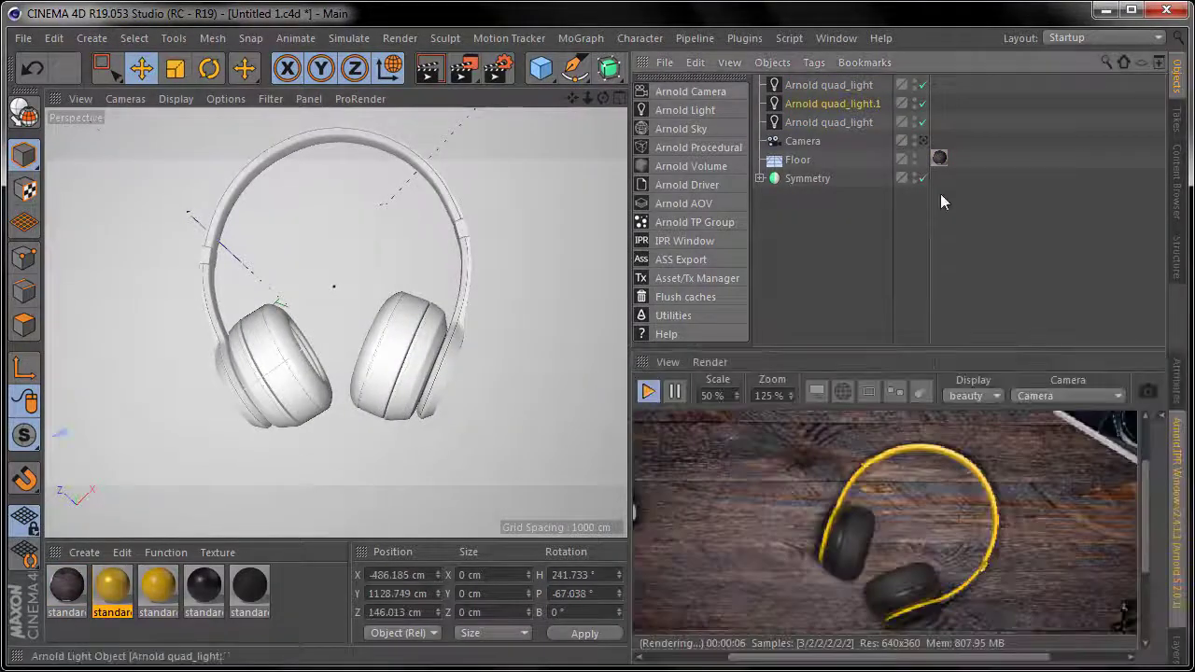
click(829, 104)
scroll(725, 463, down, 1)
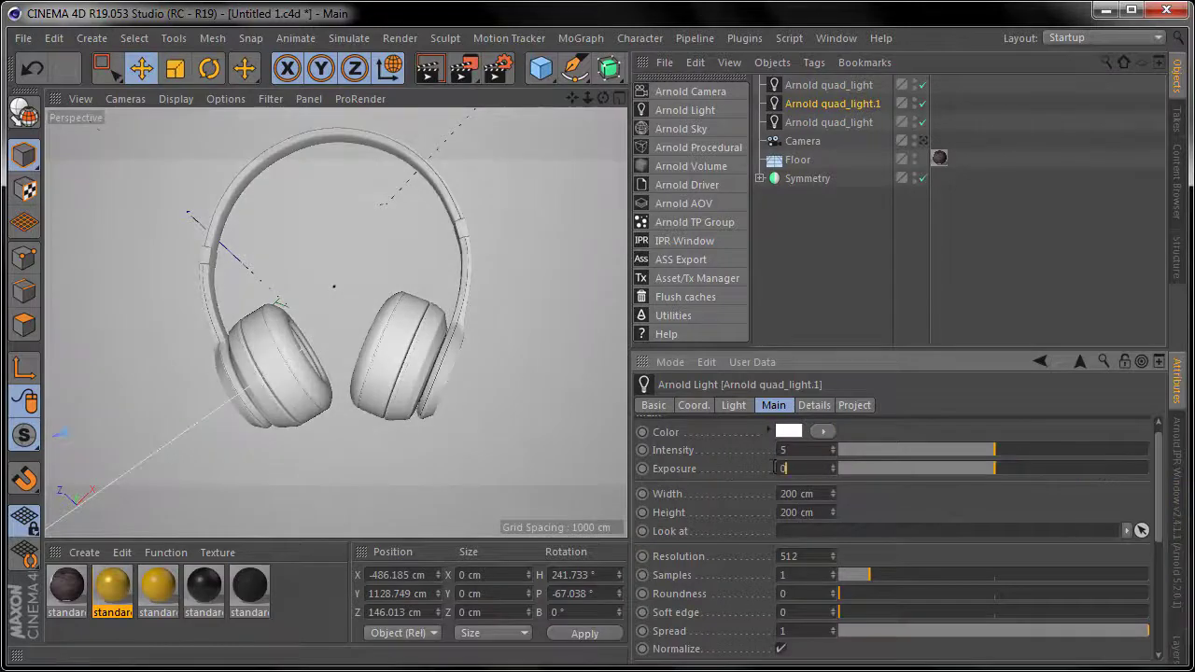
click(1182, 520)
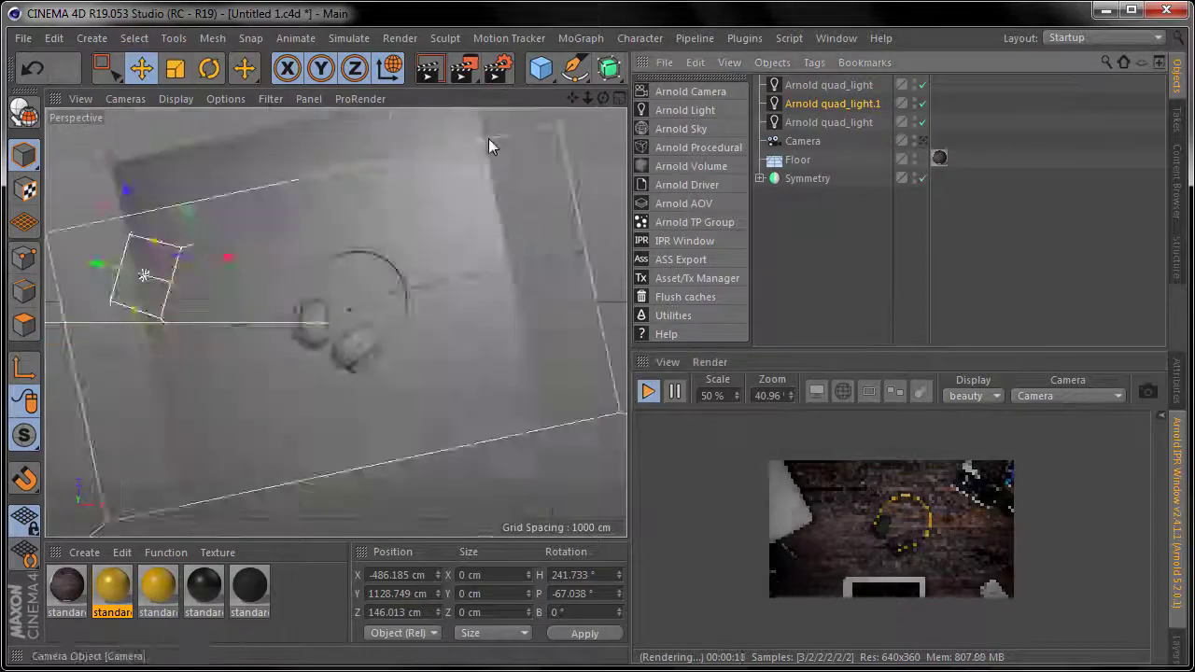
key(ctrl+b)
click(262, 124)
Choose the Arnold Renderer with custom bucket size 16 and render to the Picture Viewer.
click(252, 253)
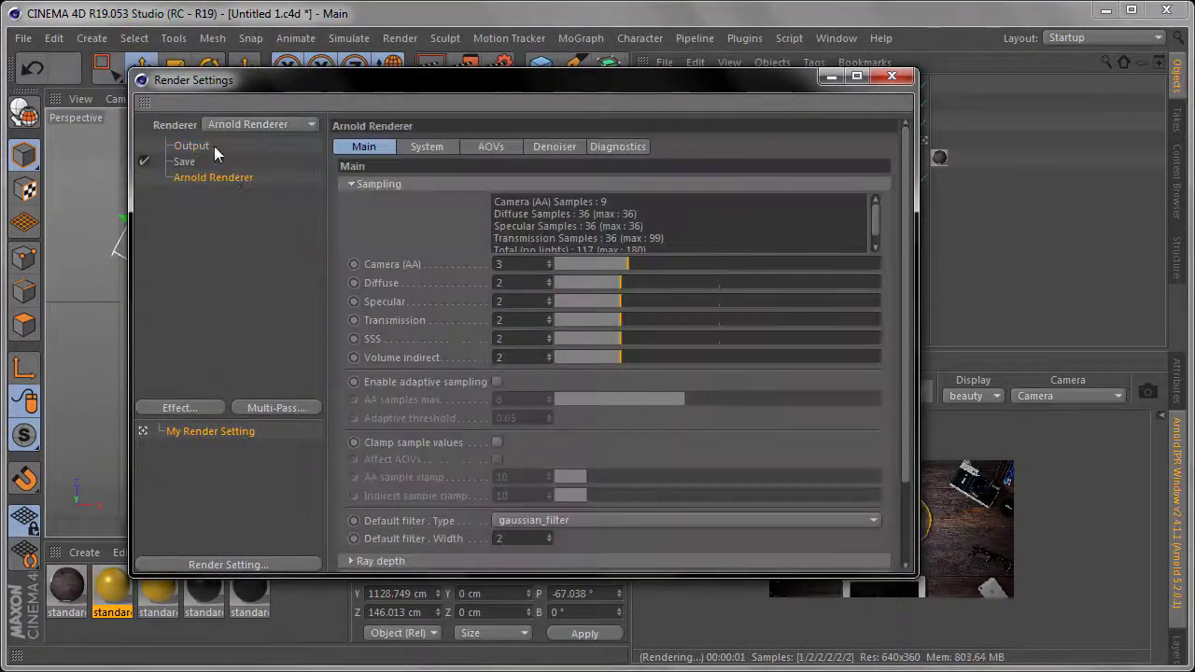
click(426, 146)
click(482, 381)
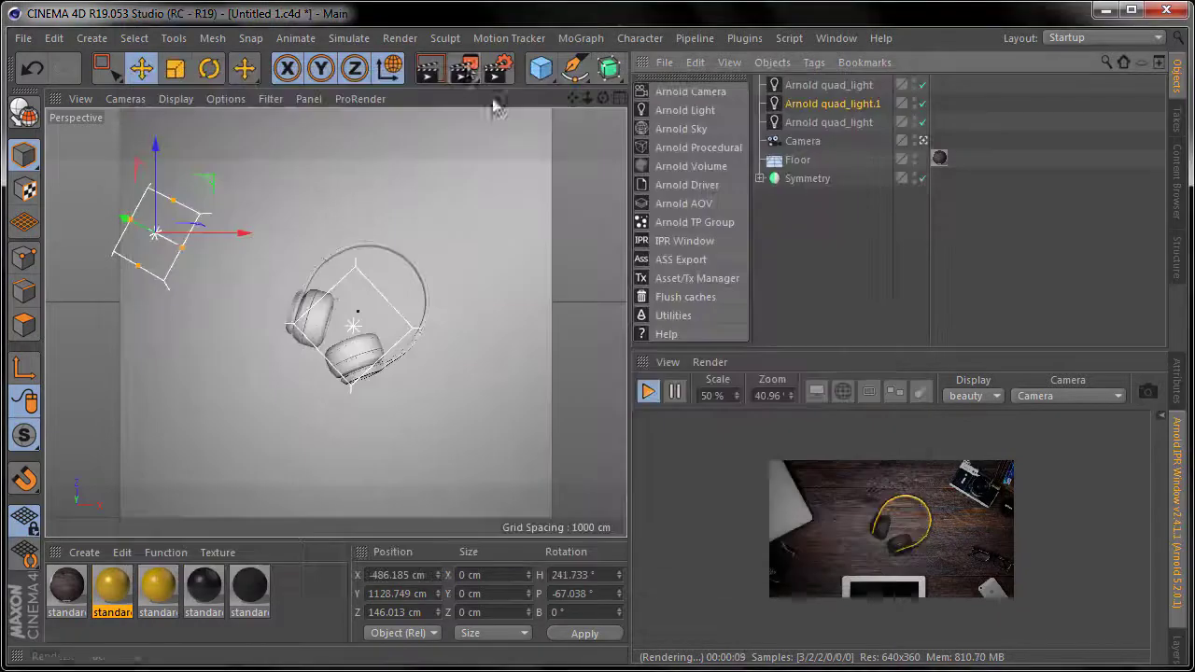
click(470, 67)
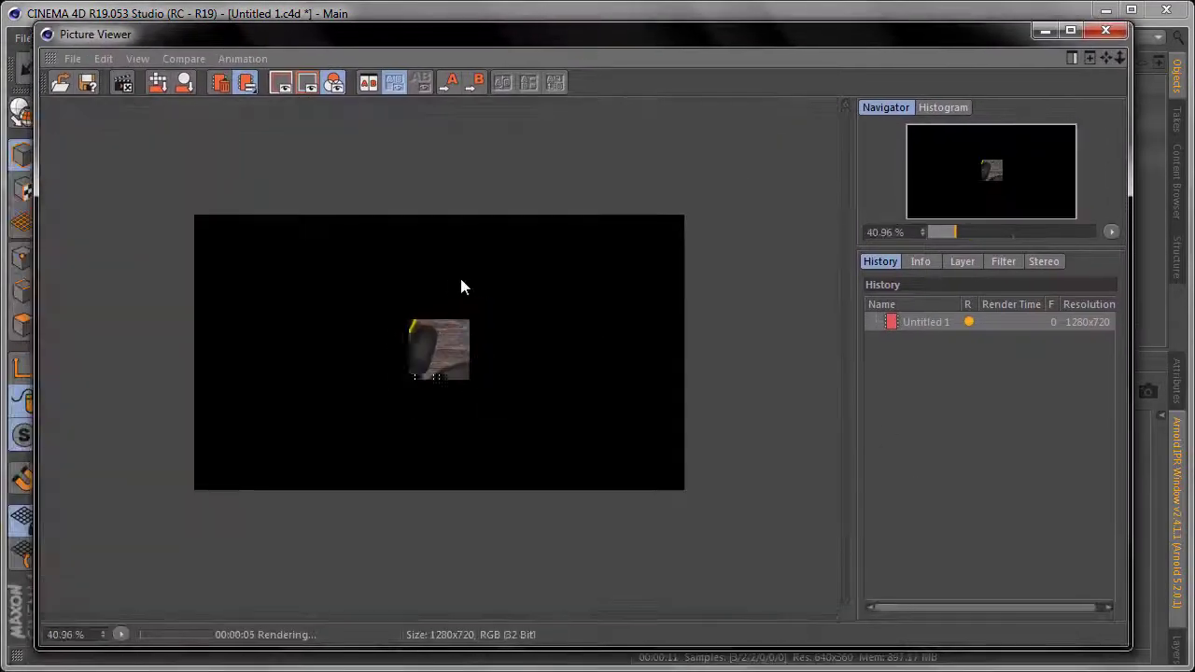